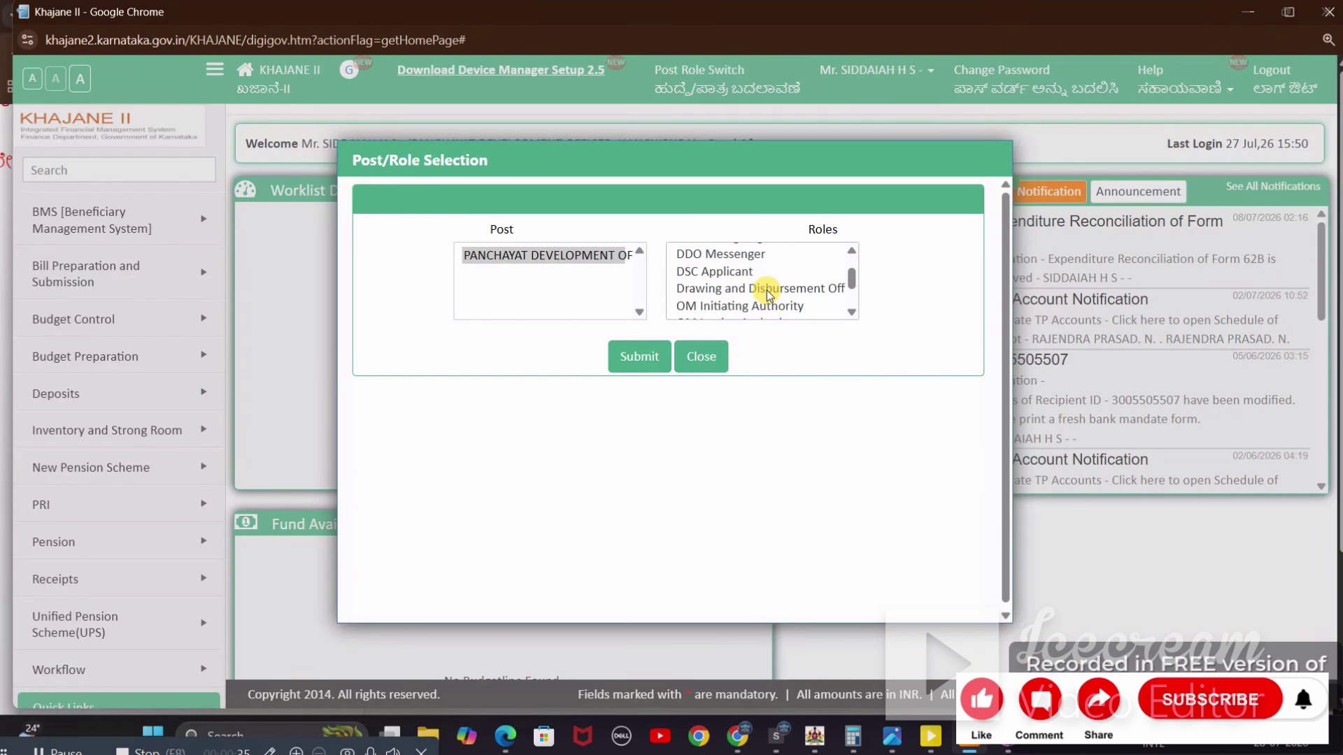
Switch the Panchayat Development Officer post to the Drawing and Disbursement Officer role and submit the selection
{"action": "left_click", "coordinate": [769, 290]}
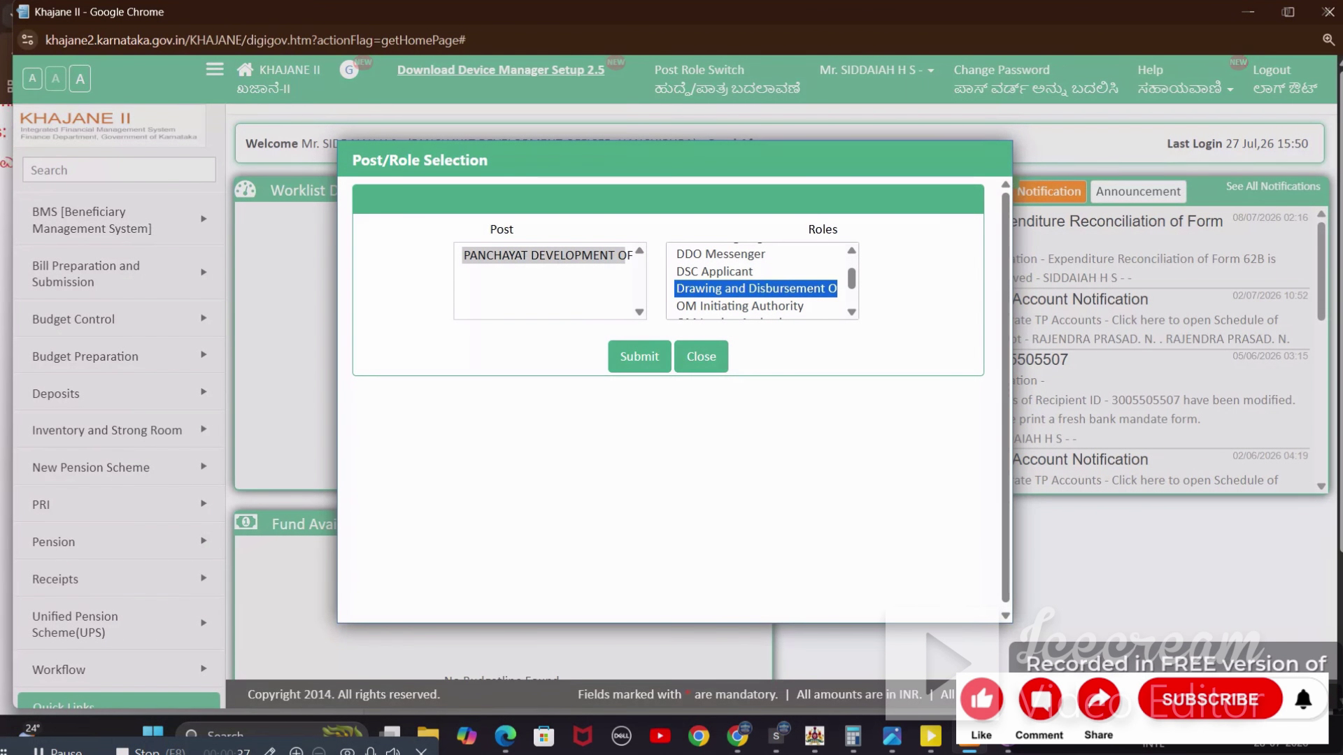
{"action": "left_click_drag", "start_coordinate": [974, 347], "coordinate": [848, 292]}
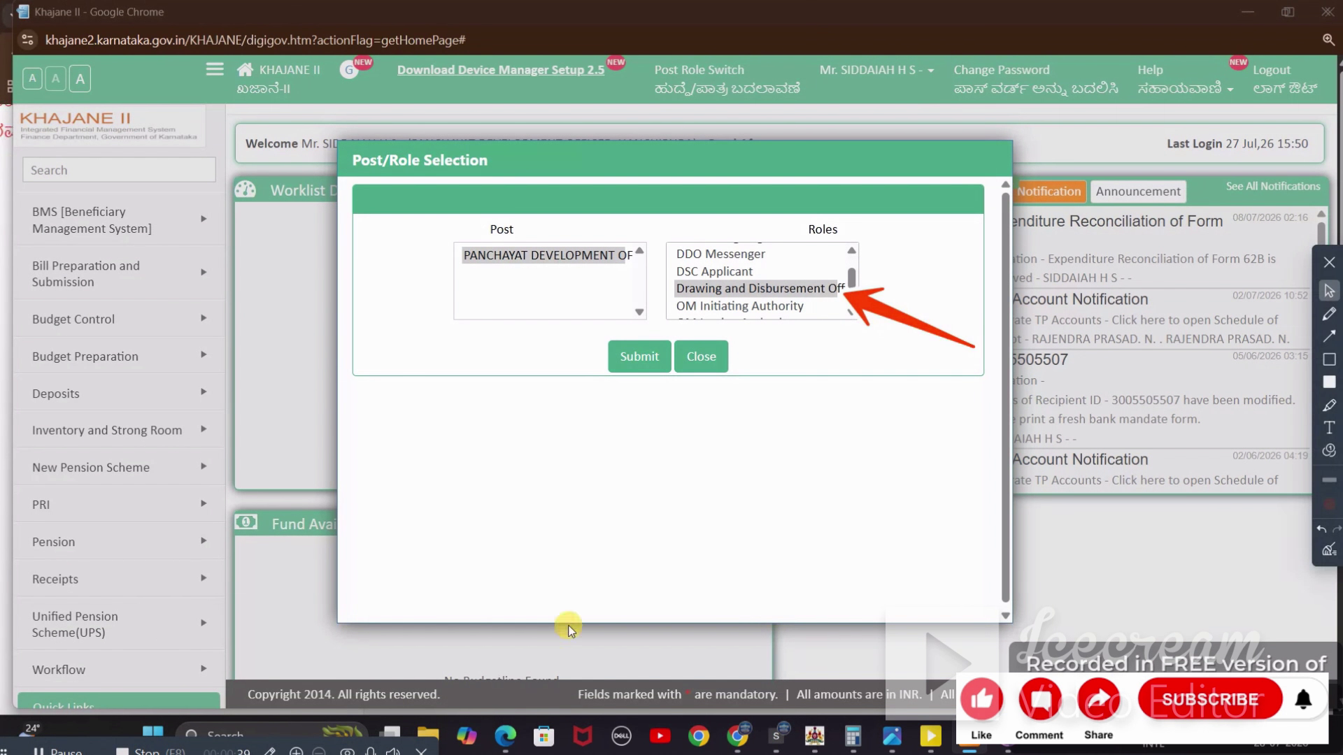
{"action": "left_click", "coordinate": [769, 289]}
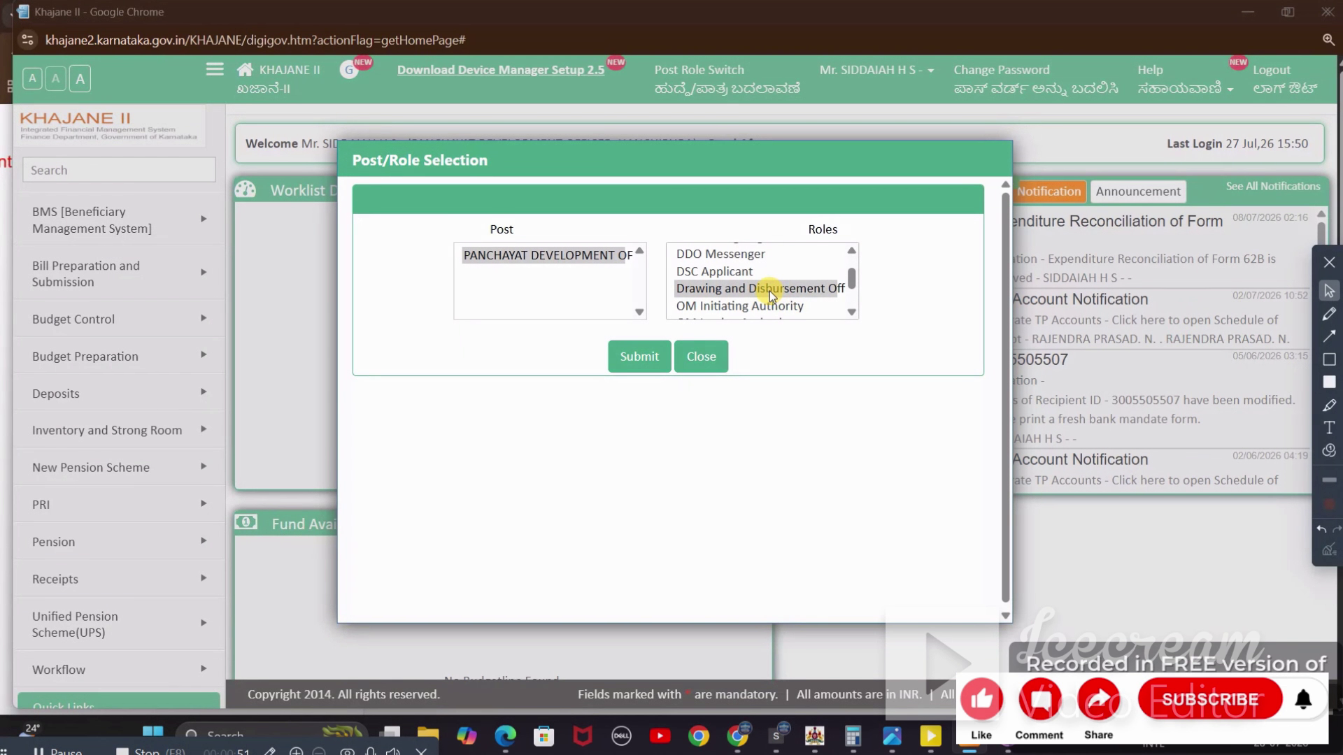
{"action": "left_click", "coordinate": [626, 362]}
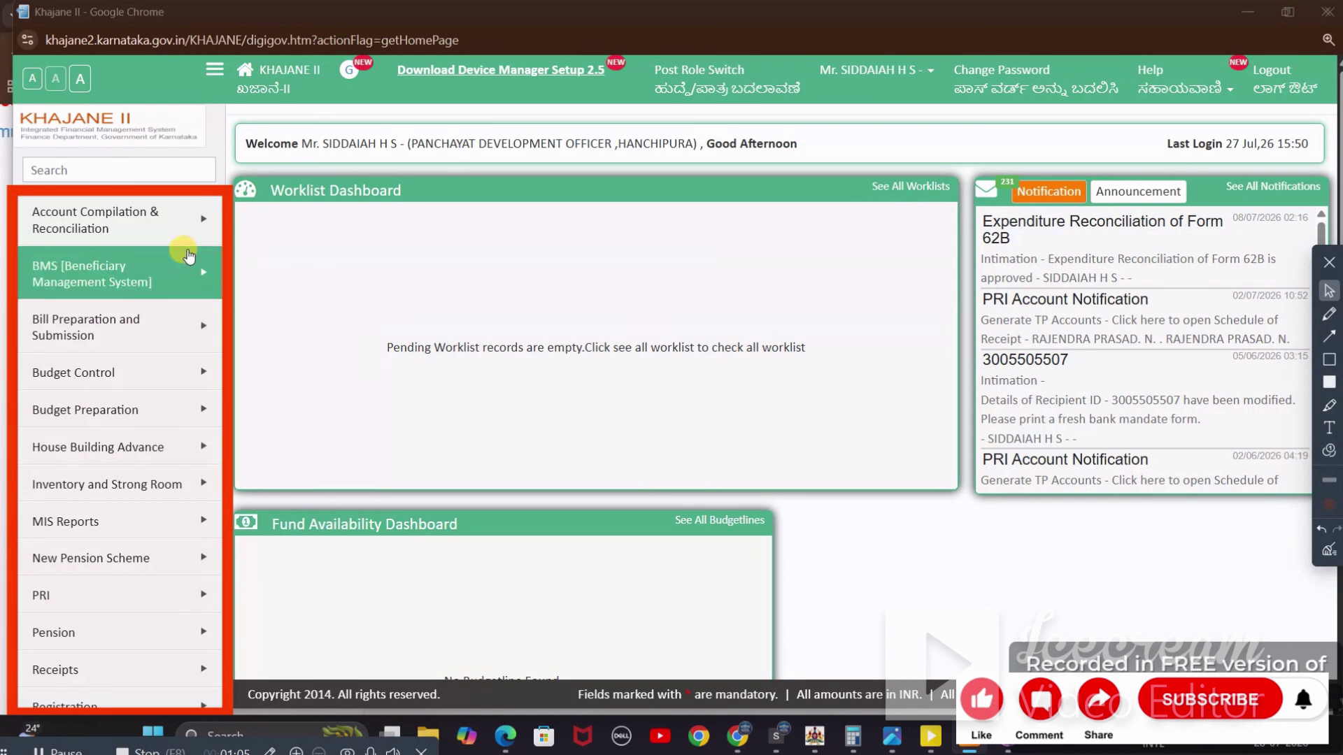
Open the DBT SNA-SPARSH Sanction Order Worklist from the Beneficiary Management System's sanction order transactions
{"action": "mouse_move", "coordinate": [125, 218]}
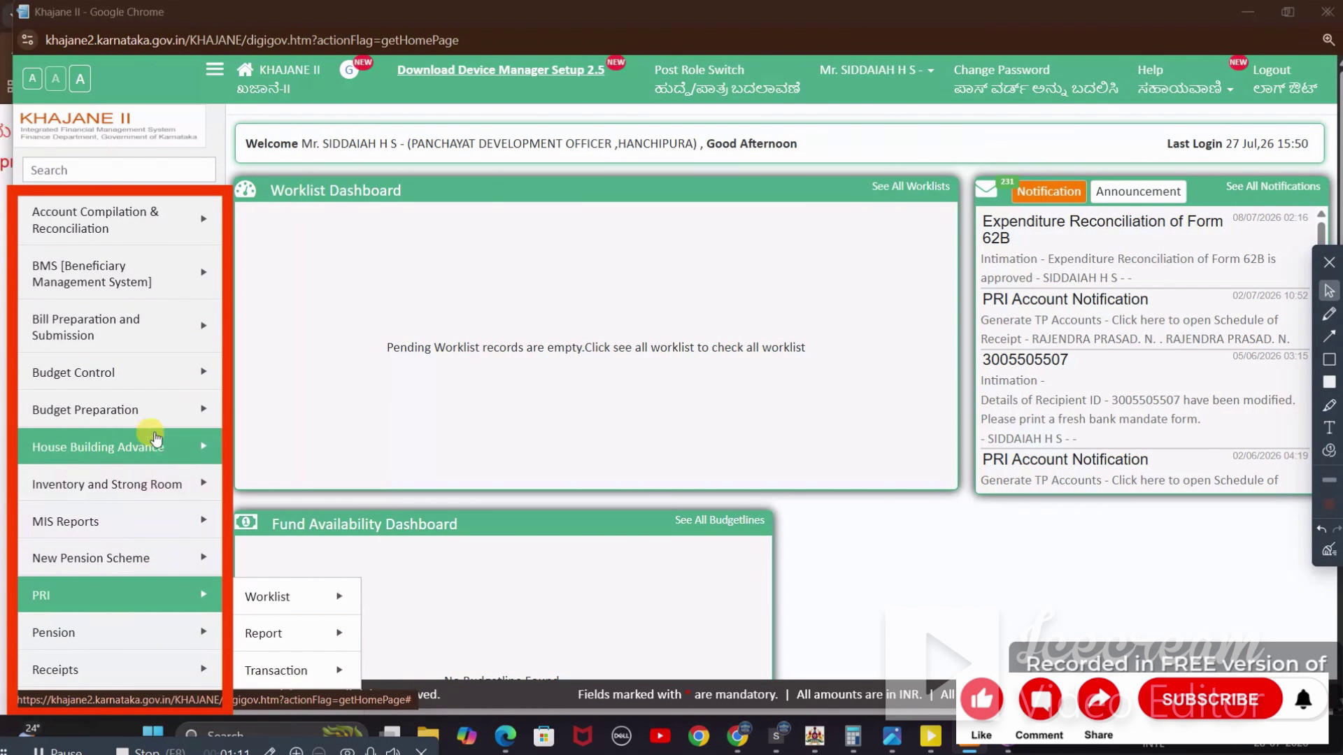
{"action": "mouse_move", "coordinate": [72, 284]}
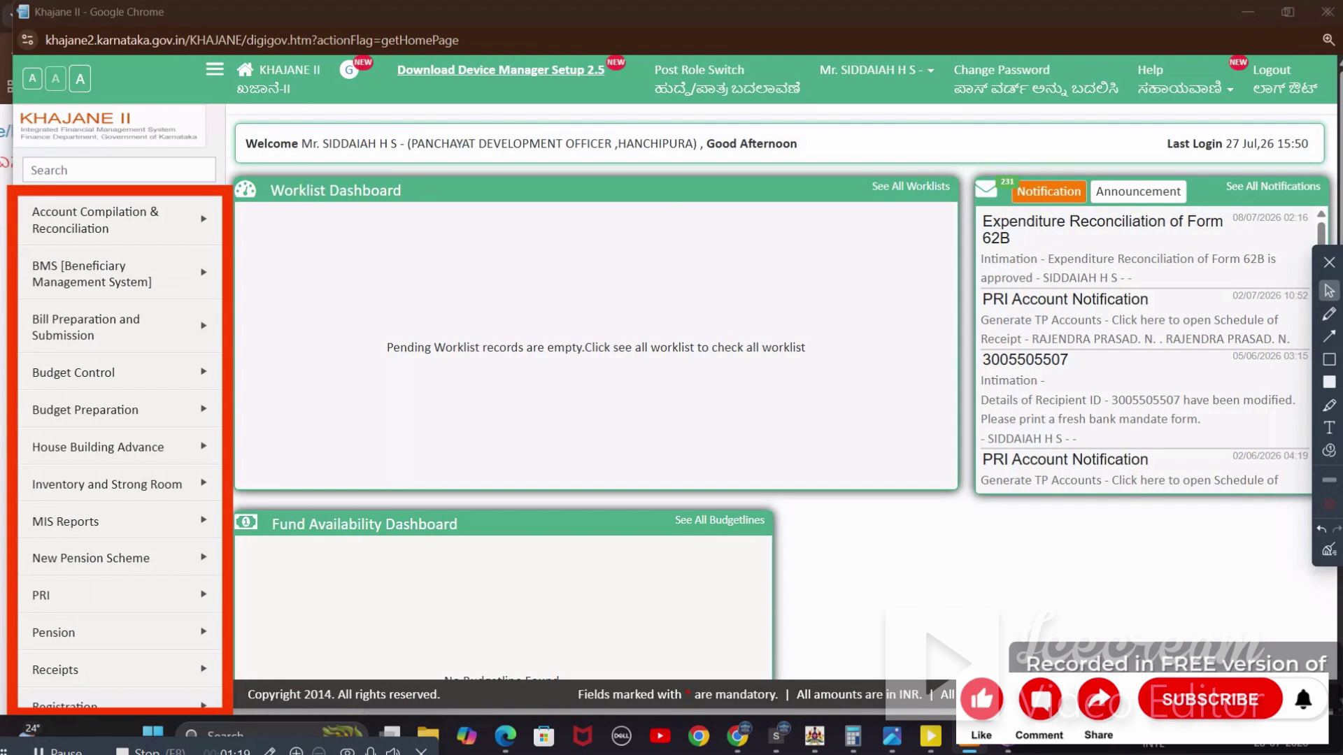
{"action": "mouse_move", "coordinate": [170, 280]}
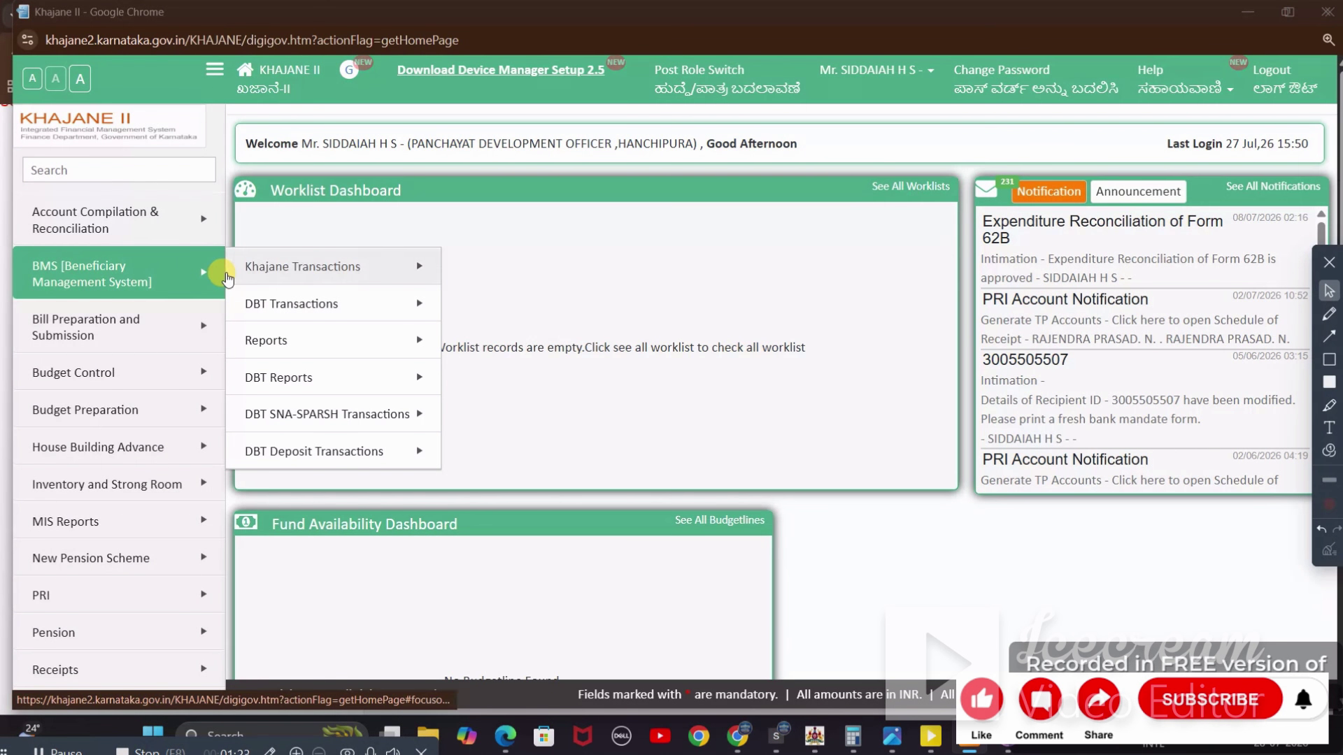
{"action": "mouse_move", "coordinate": [311, 418]}
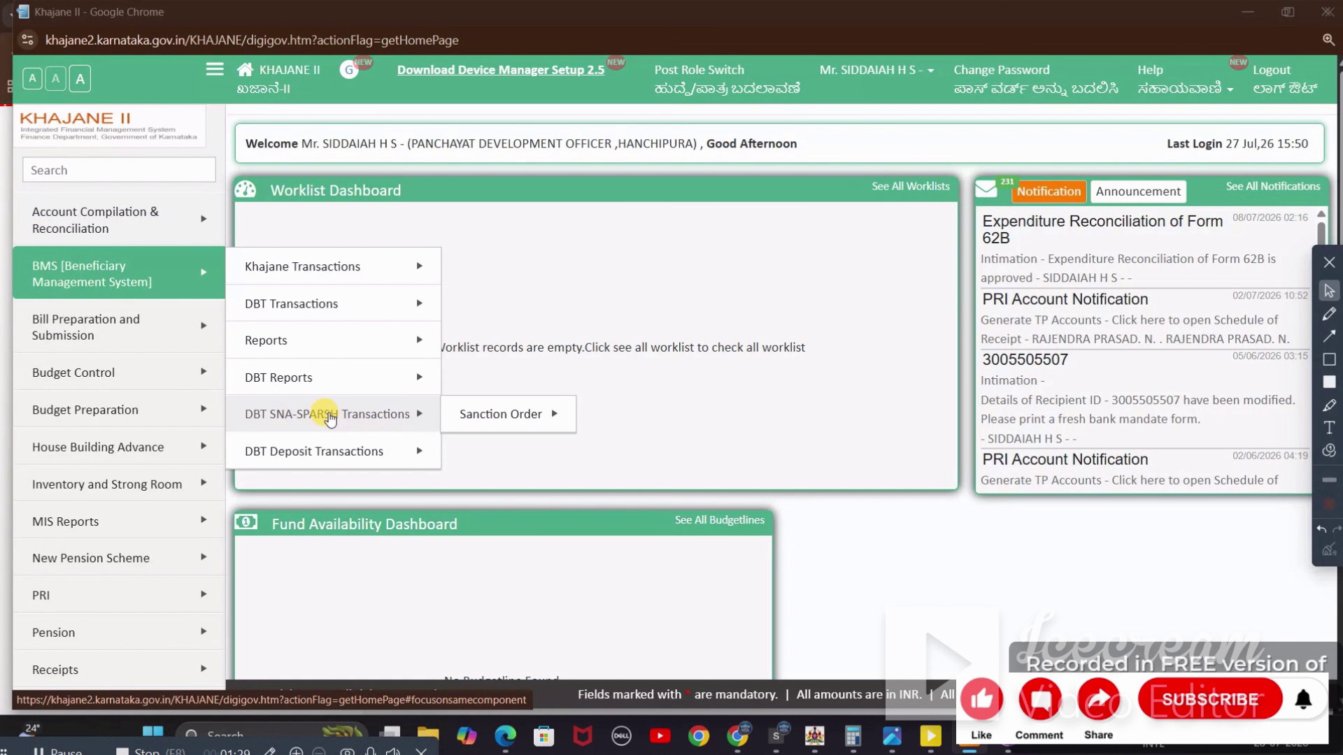
{"action": "mouse_move", "coordinate": [507, 414]}
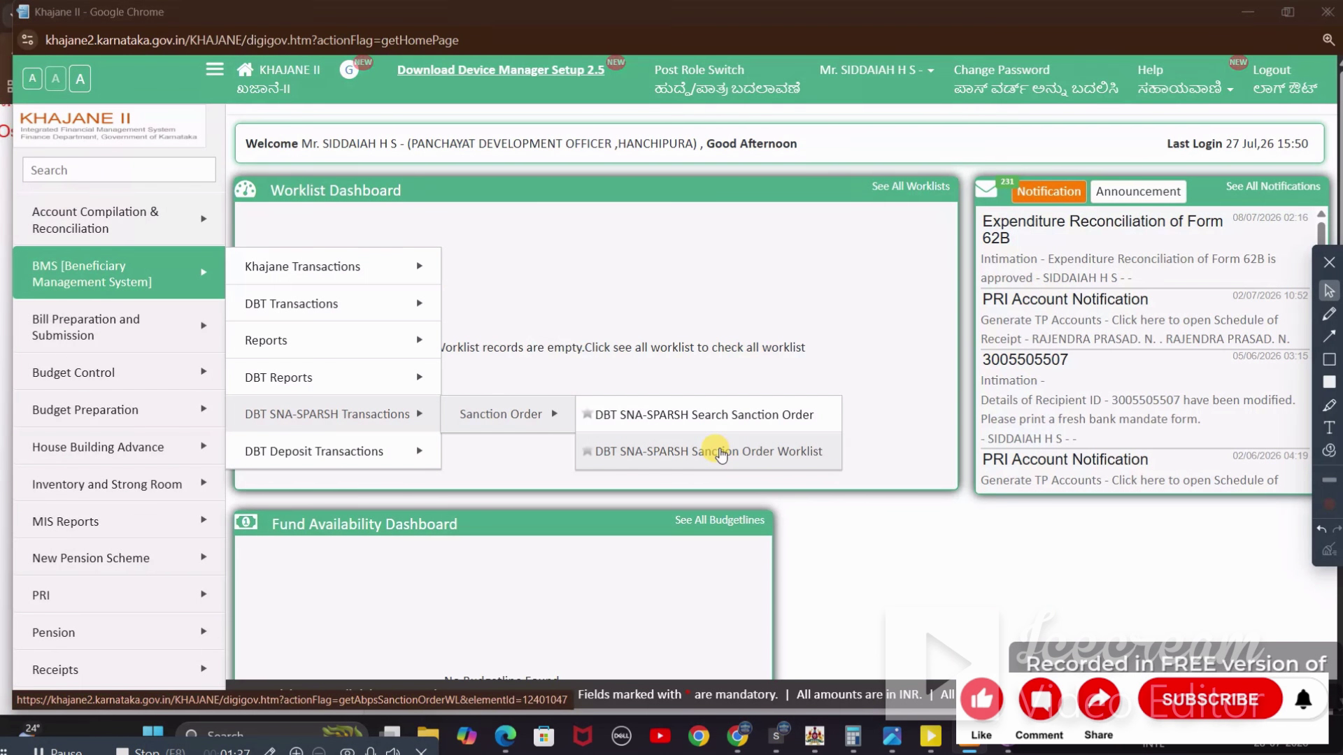
{"action": "left_click", "coordinate": [721, 451]}
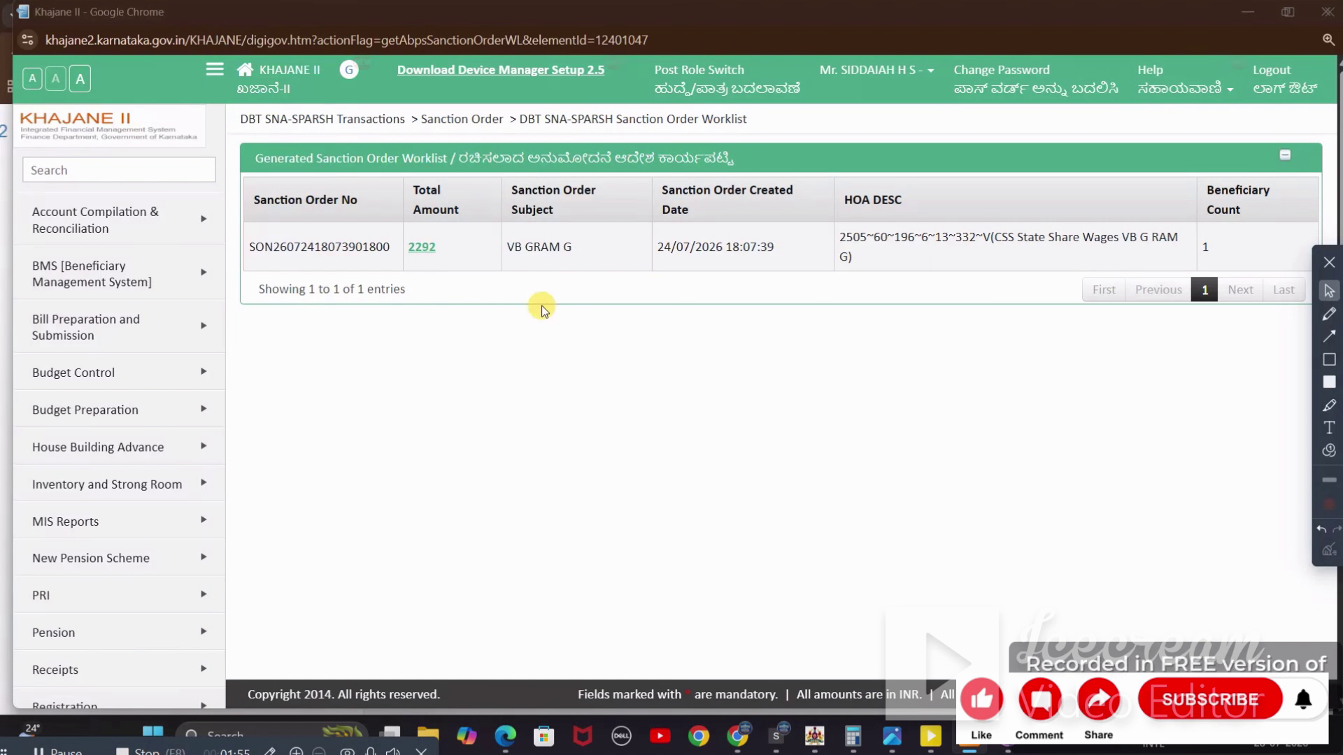
Open the generated VB GRAM G sanction order for approval and review its beneficiary record
{"action": "left_click", "coordinate": [421, 247]}
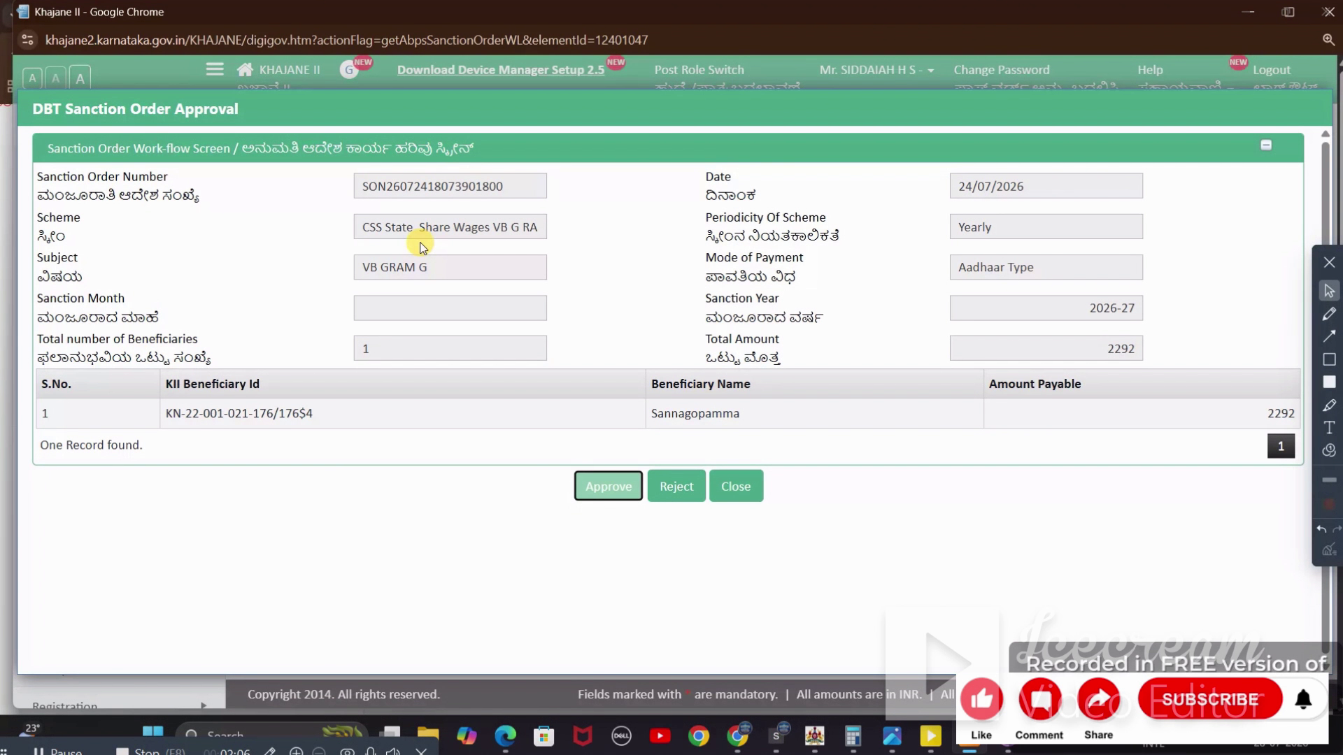
{"action": "left_click", "coordinate": [815, 303]}
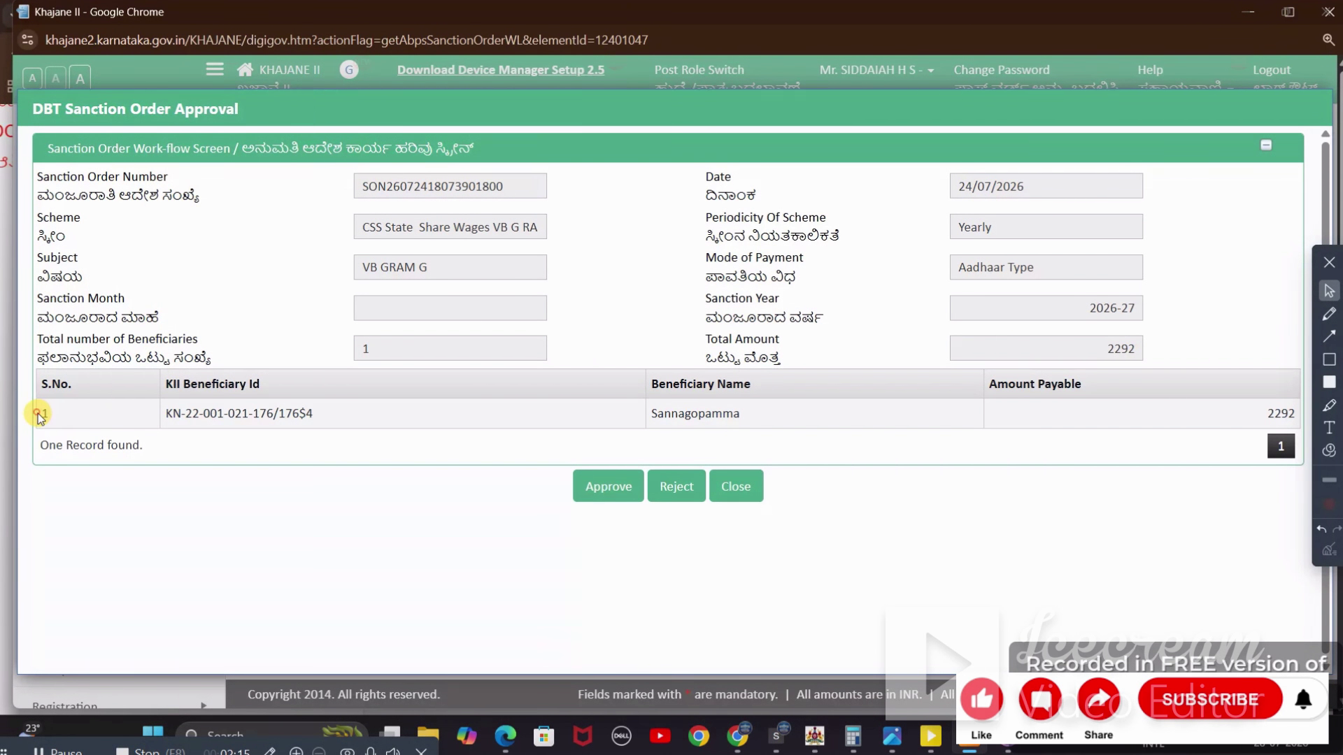
{"action": "left_click_drag", "start_coordinate": [35, 413], "coordinate": [1287, 412]}
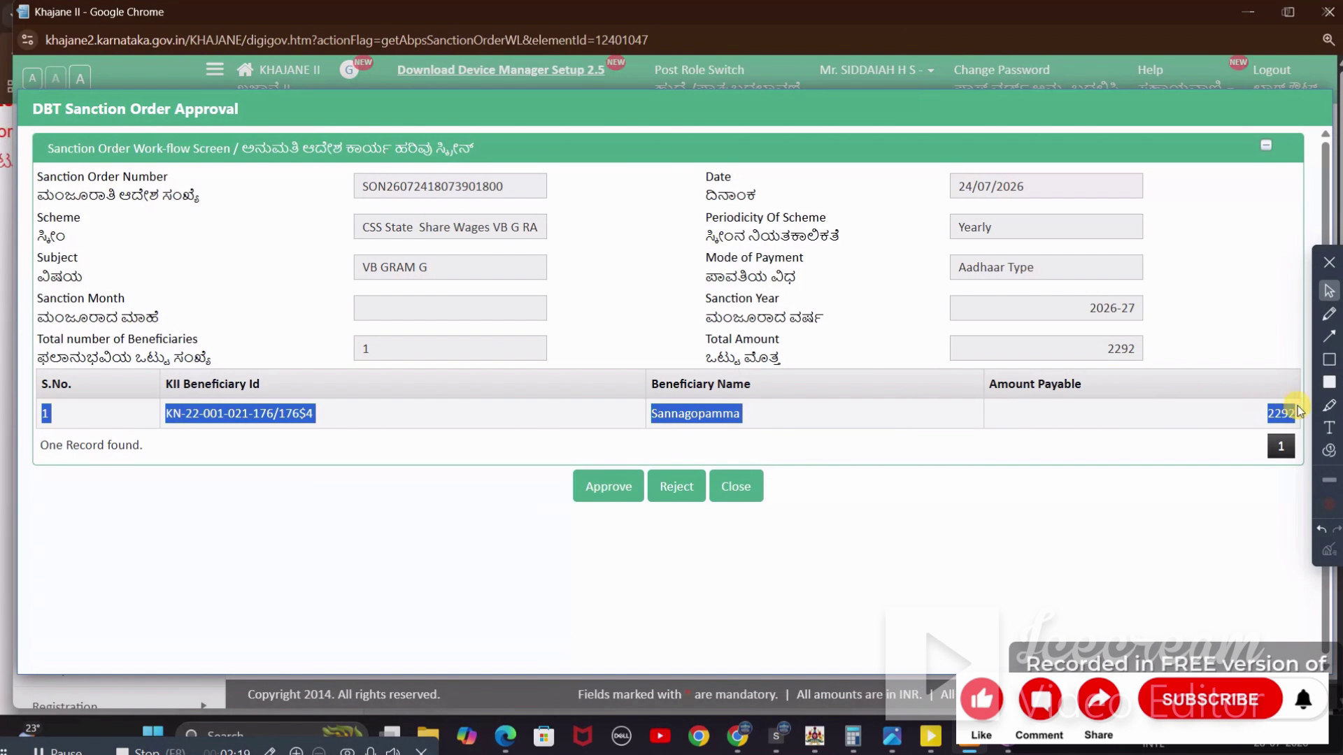
{"action": "left_click", "coordinate": [1159, 565]}
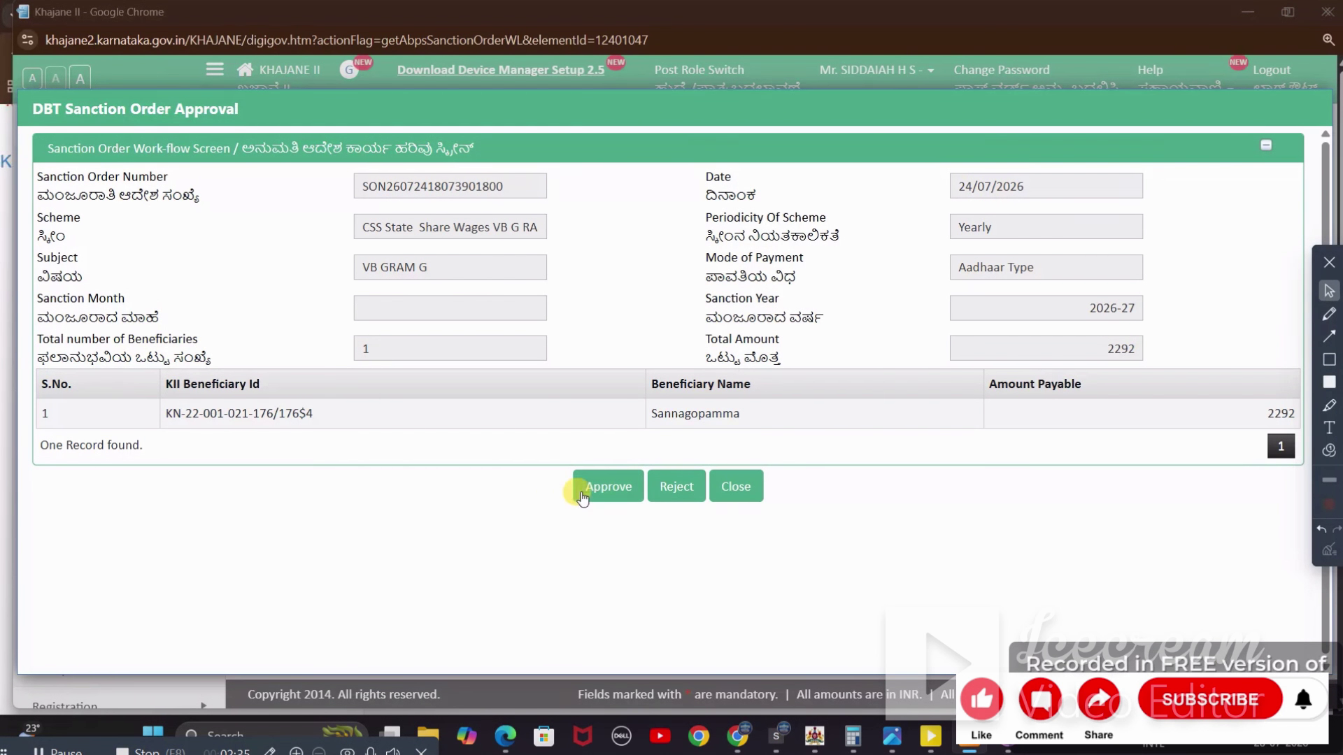
Approve the VB GRAM G sanction order, confirm the approval and dismiss the information message
{"action": "left_click", "coordinate": [608, 486]}
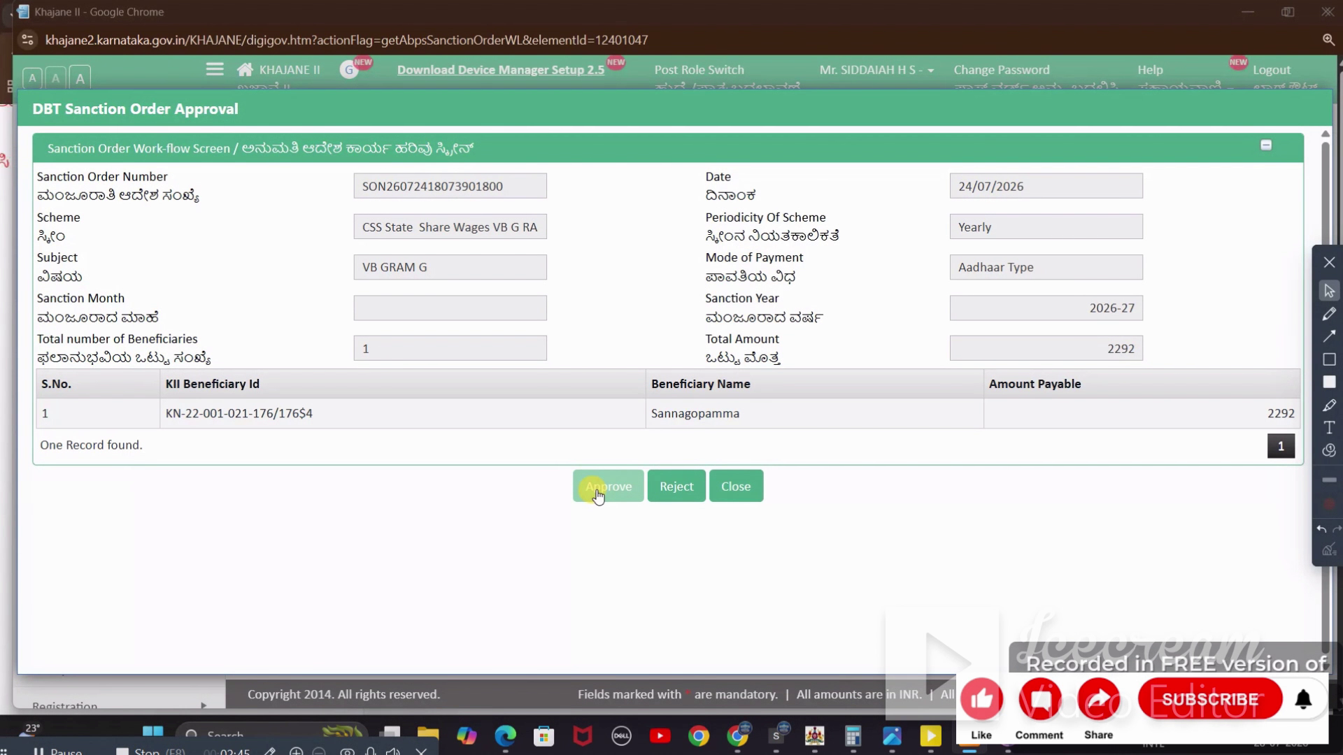
{"action": "left_click", "coordinate": [596, 494]}
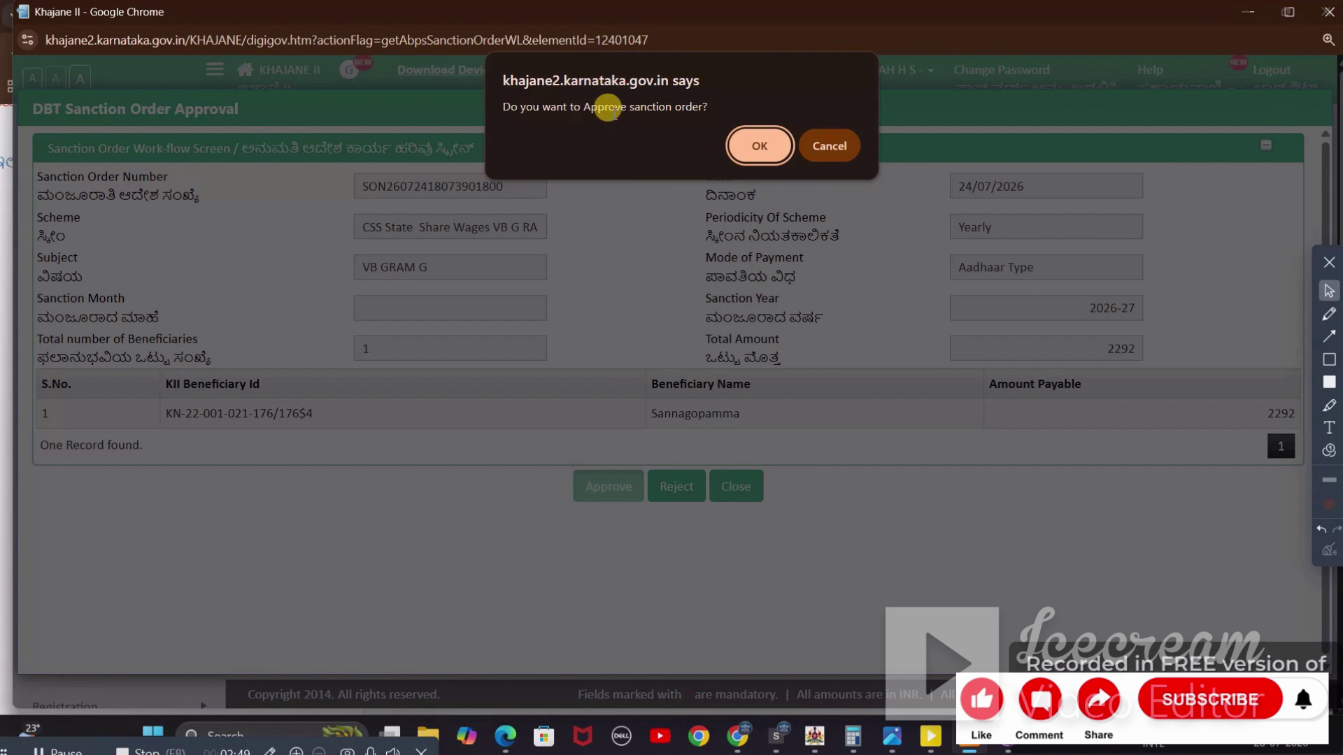
{"action": "left_click", "coordinate": [758, 147]}
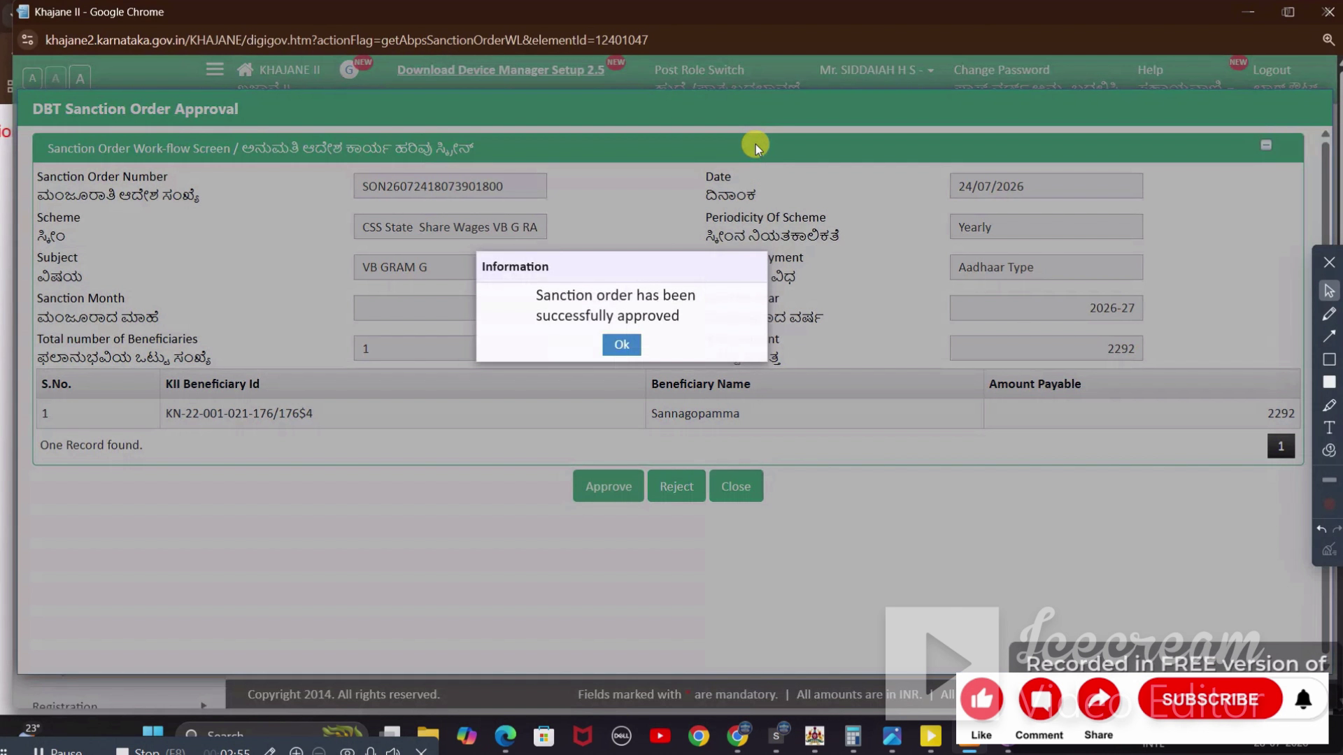
{"action": "left_click_drag", "start_coordinate": [529, 305], "coordinate": [690, 319]}
{"action": "left_click", "coordinate": [677, 301]}
{"action": "left_click", "coordinate": [621, 344]}
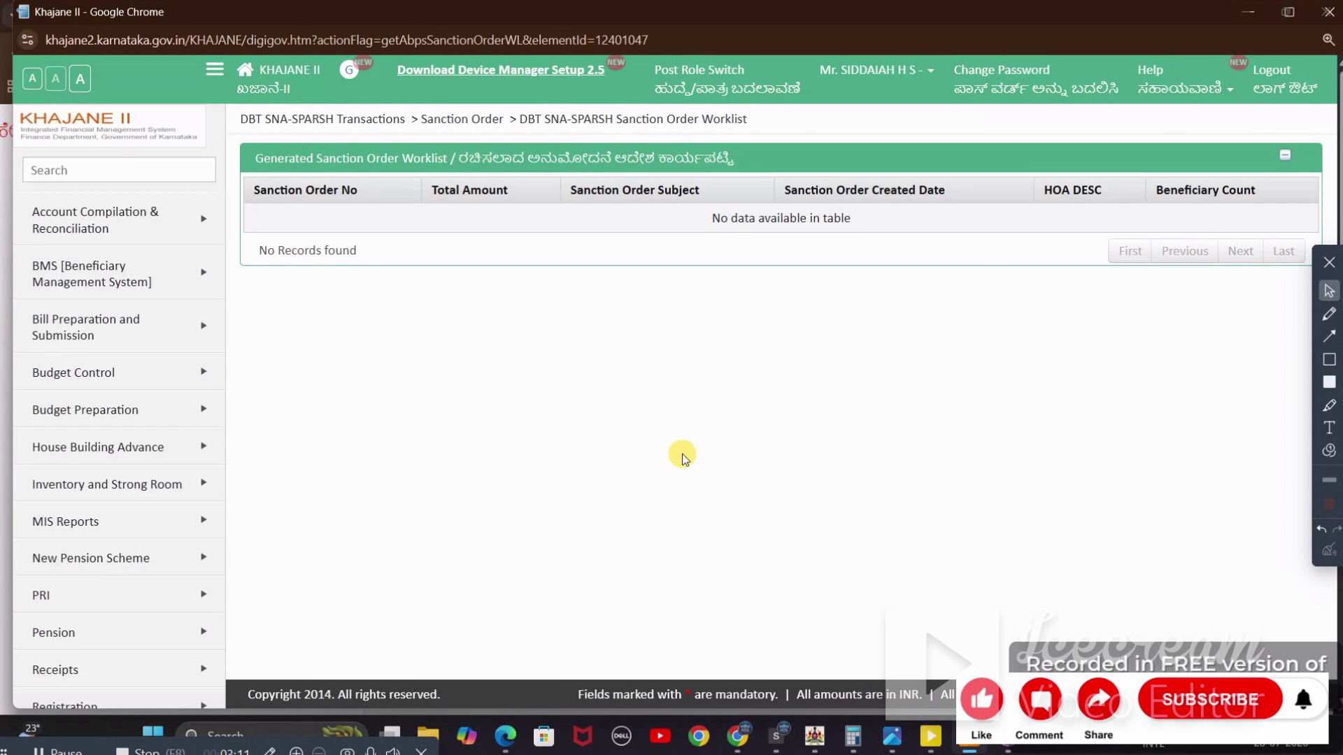
Switch the Panchayat Development Officer post to the Superintendent role and submit the selection
{"action": "left_click", "coordinate": [715, 86]}
{"action": "scroll", "coordinate": [789, 277], "scroll_direction": "down", "scroll_amount": 3}
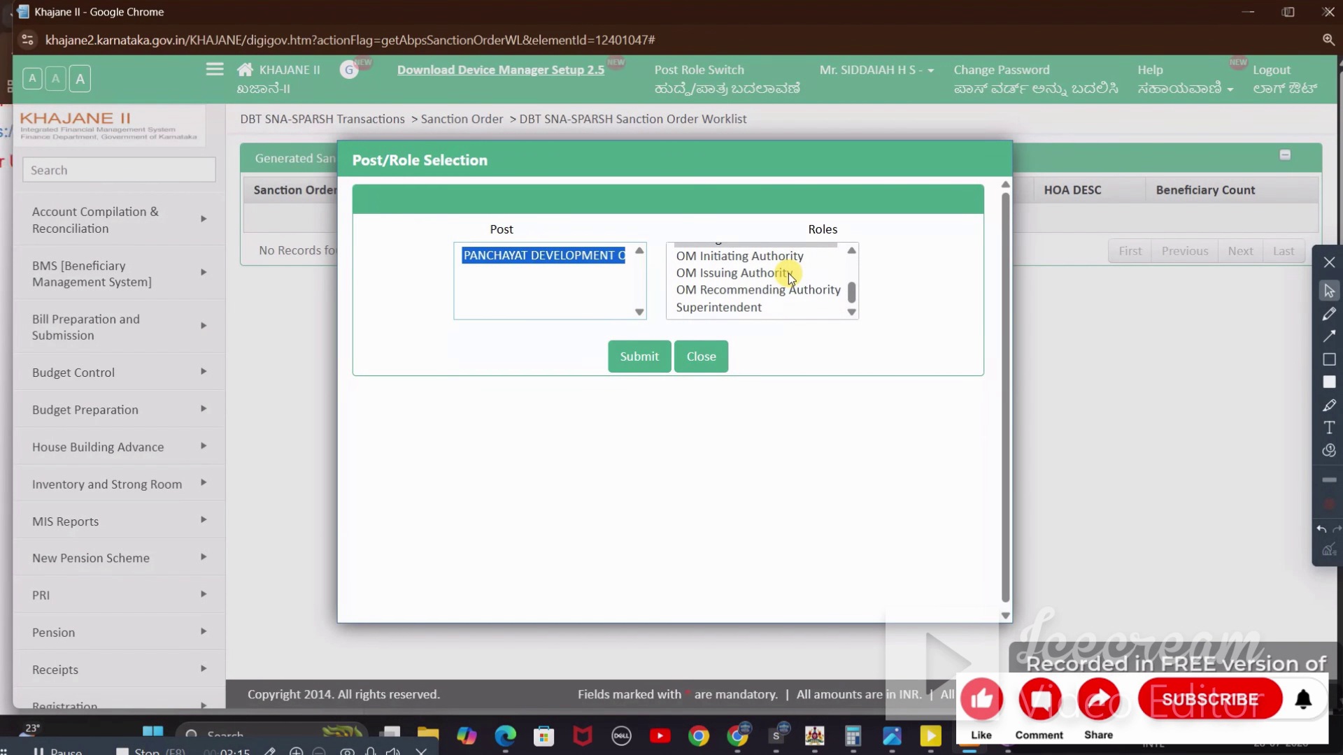
{"action": "left_click", "coordinate": [754, 307]}
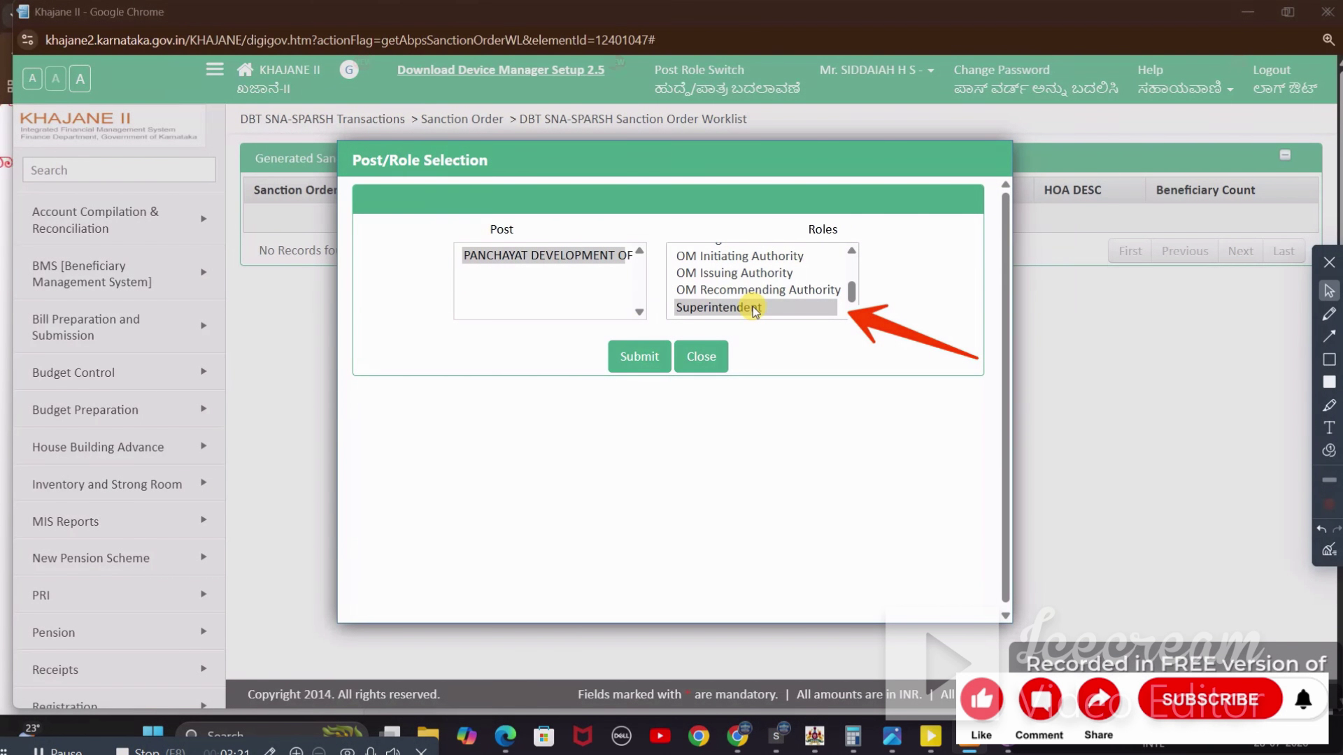
{"action": "left_click", "coordinate": [752, 308]}
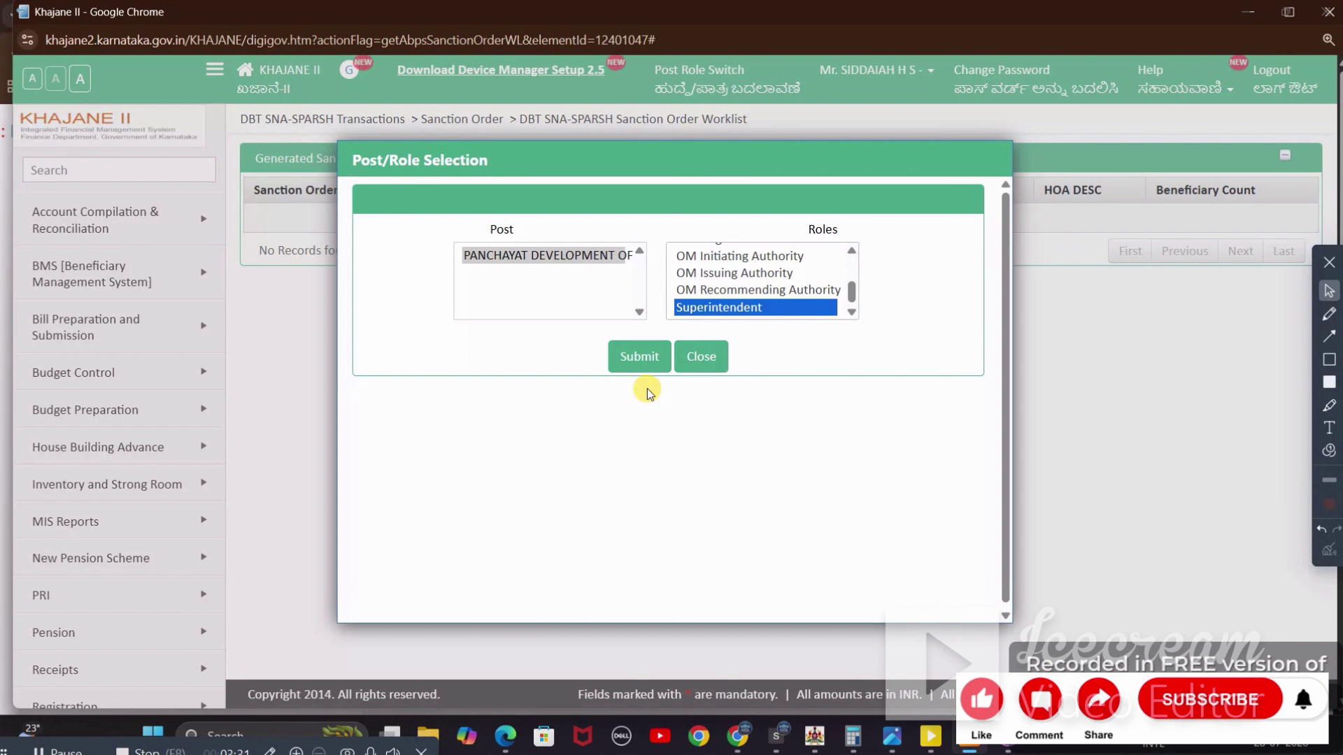
{"action": "left_click", "coordinate": [637, 358]}
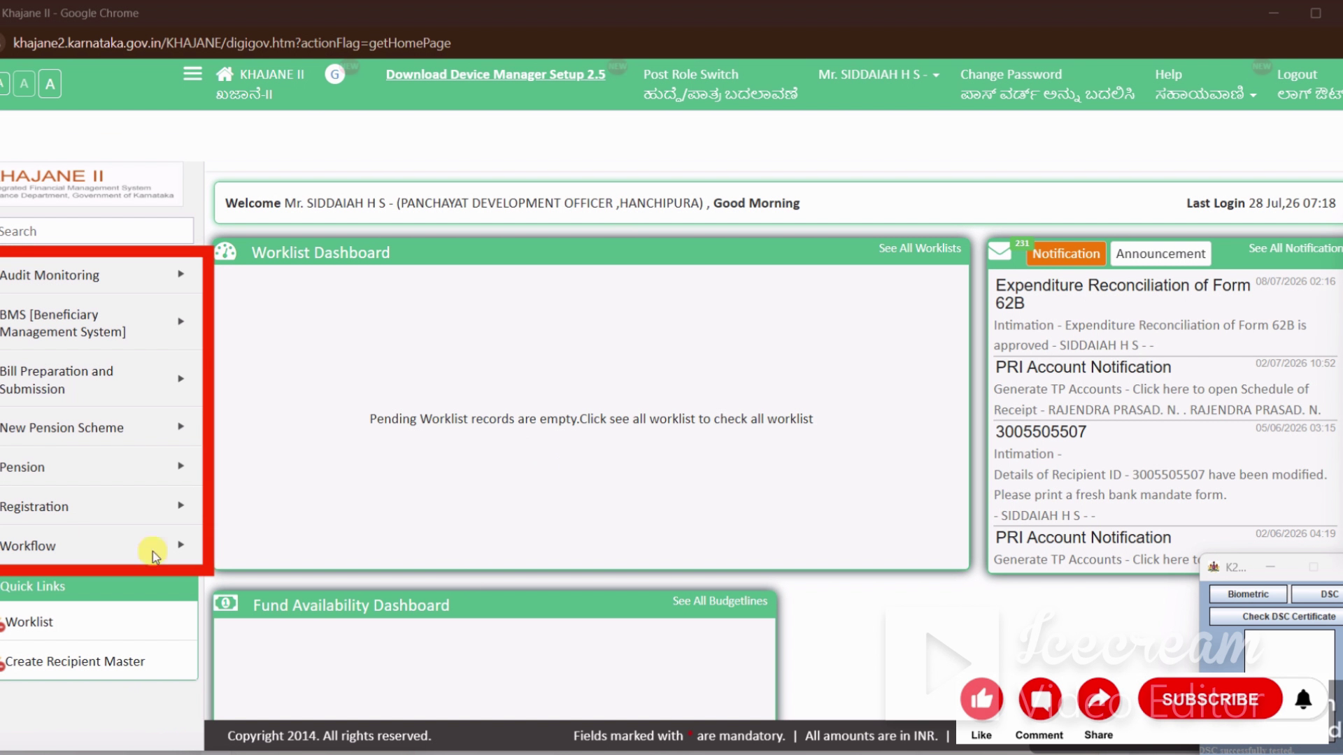
Open the Draft Bill generation form under the Beneficiary Management System's DBT SNA-SPARSH transactions
{"action": "mouse_move", "coordinate": [79, 536]}
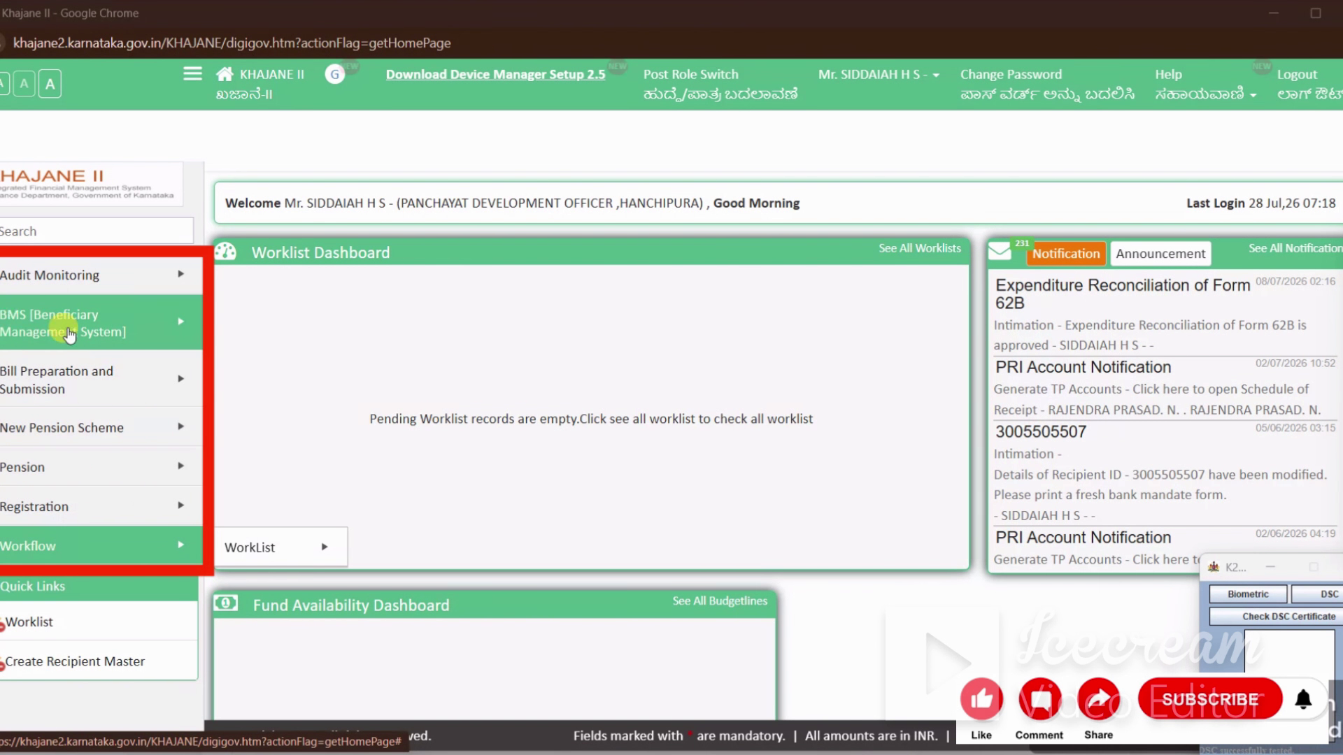
{"action": "mouse_move", "coordinate": [63, 325]}
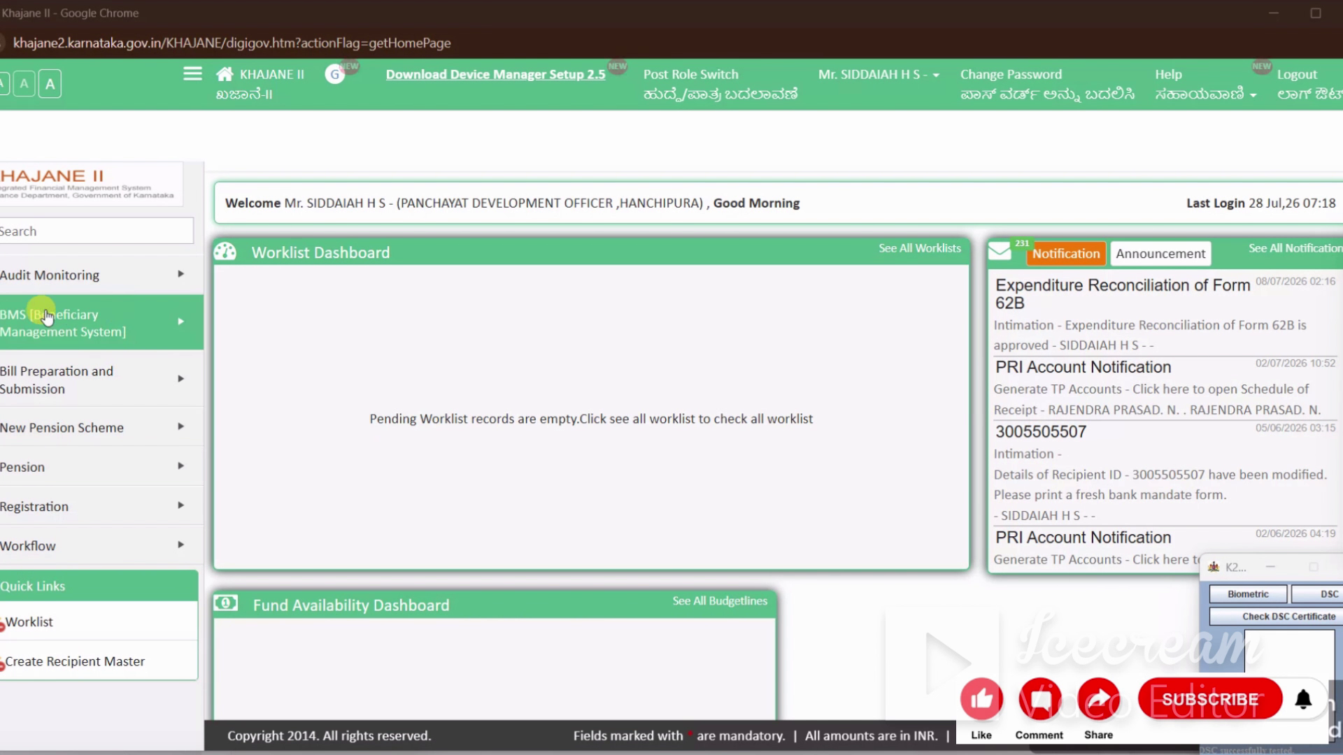
{"action": "mouse_move", "coordinate": [44, 319]}
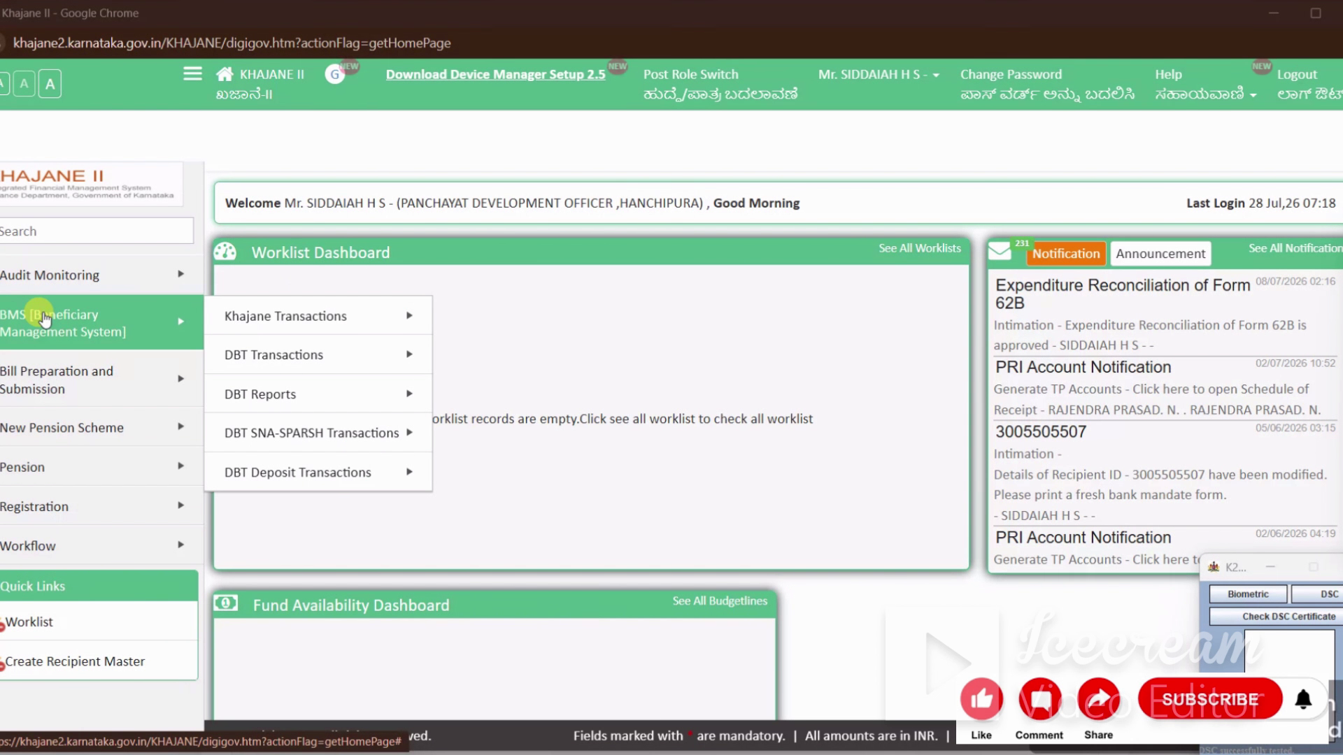
{"action": "mouse_move", "coordinate": [386, 440]}
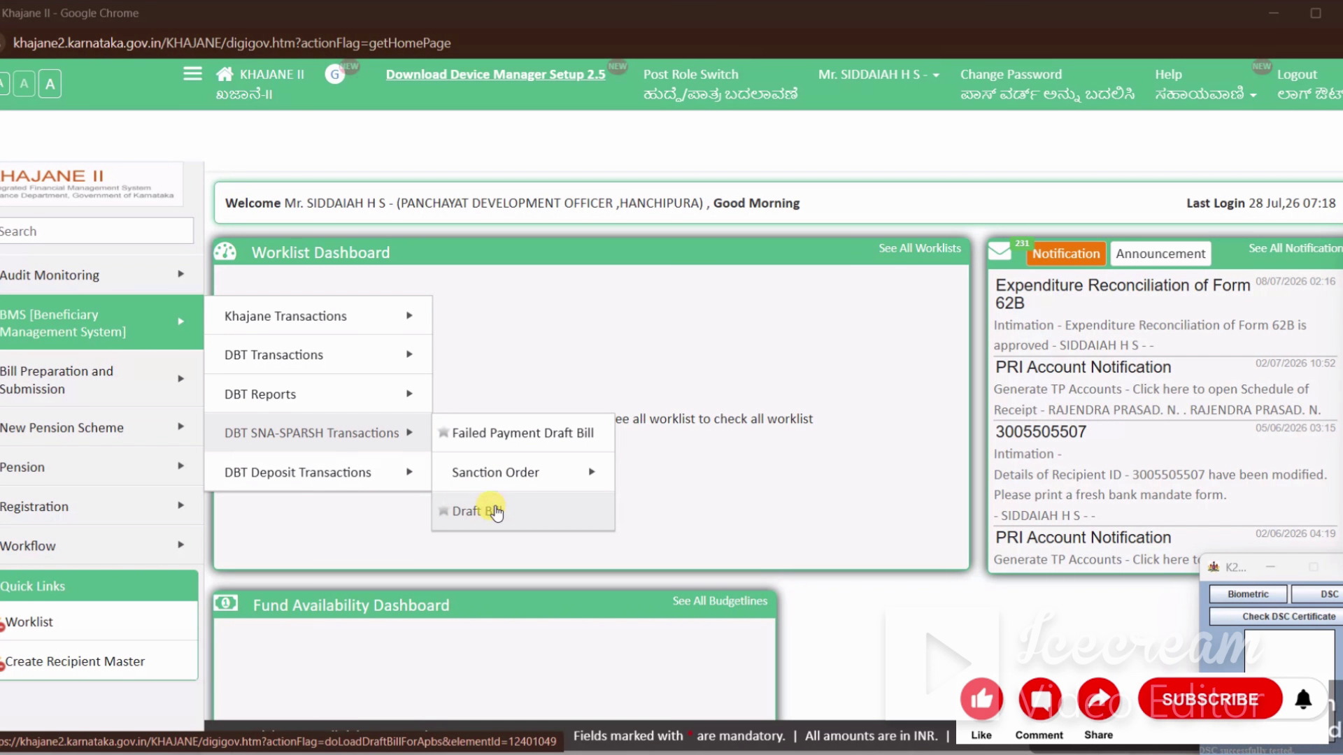
{"action": "left_click", "coordinate": [494, 511]}
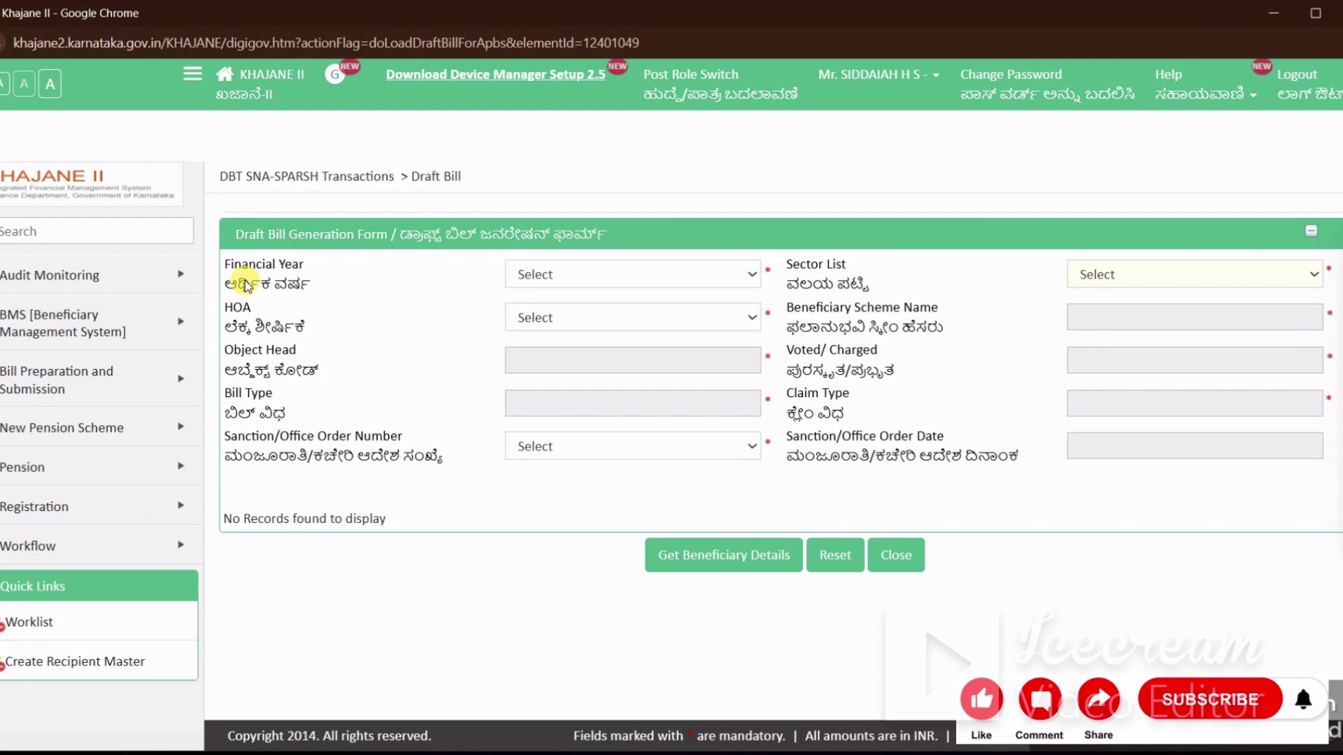
Set the draft bill's financial year to 2026-27 and its sector to SPARSH
{"action": "left_click_drag", "start_coordinate": [222, 263], "coordinate": [301, 279]}
{"action": "left_click", "coordinate": [375, 303]}
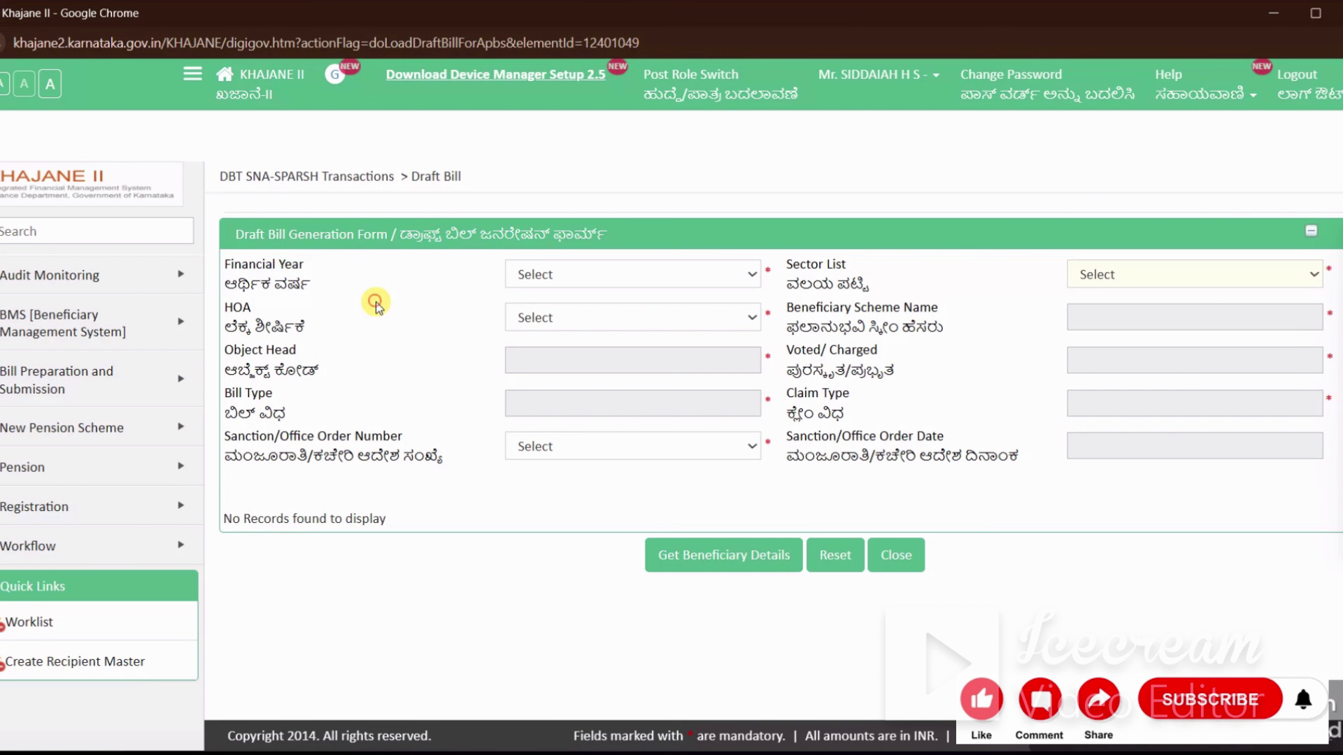
{"action": "left_click", "coordinate": [747, 276]}
{"action": "scroll", "coordinate": [683, 540], "scroll_direction": "down", "scroll_amount": 7}
{"action": "scroll", "coordinate": [671, 427], "scroll_direction": "up", "scroll_amount": 1}
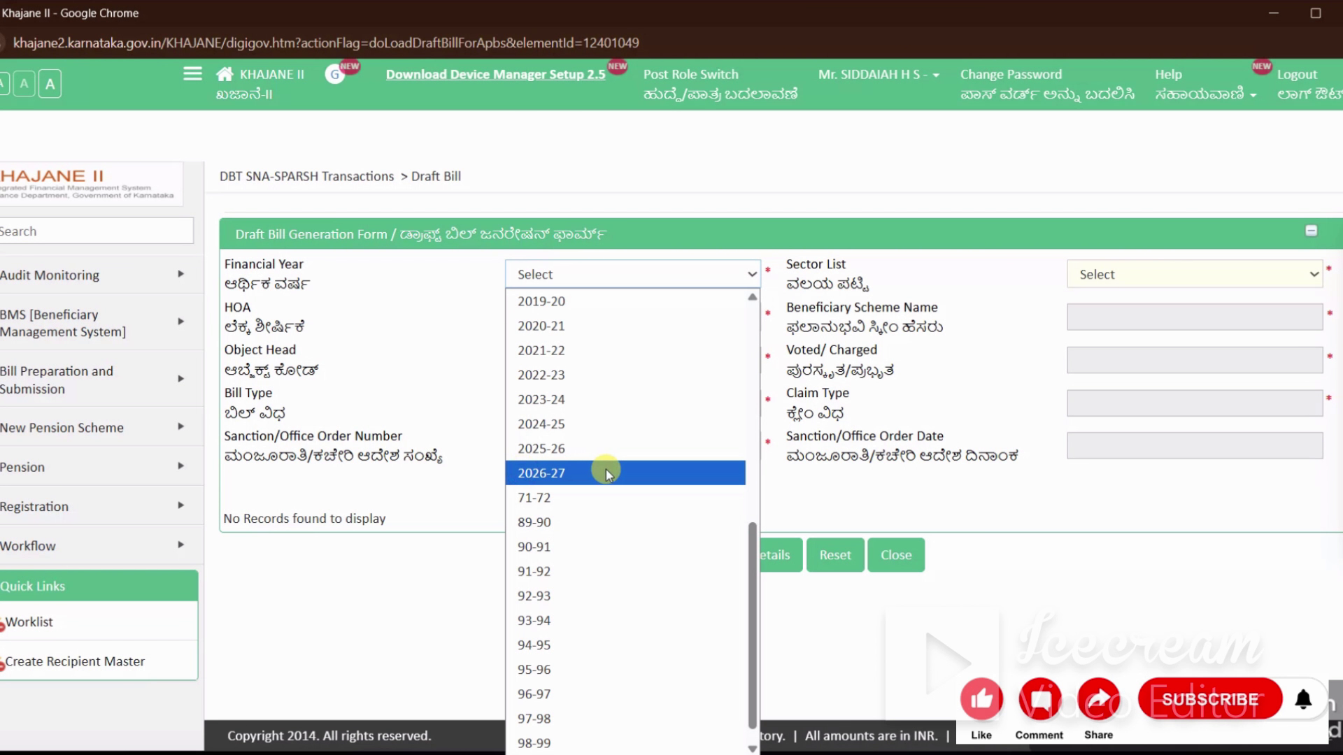
{"action": "left_click", "coordinate": [624, 471]}
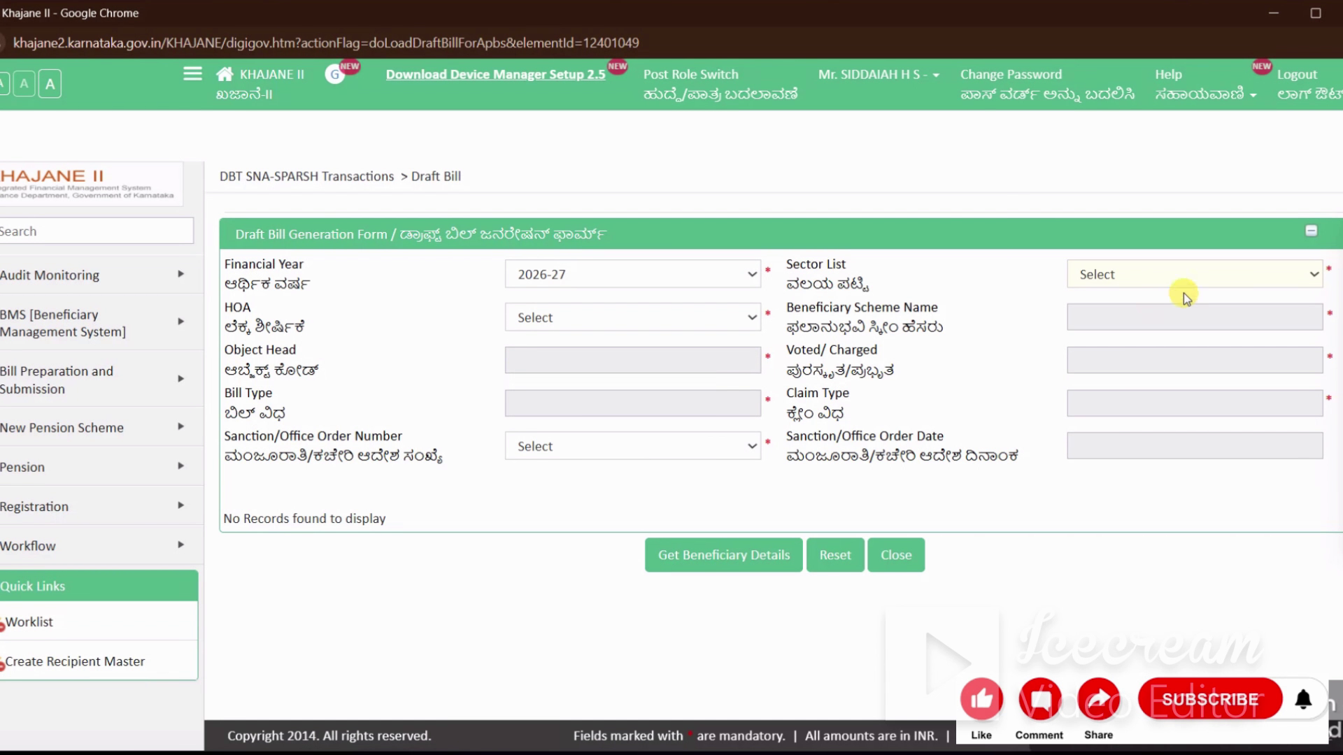
{"action": "left_click", "coordinate": [1219, 280]}
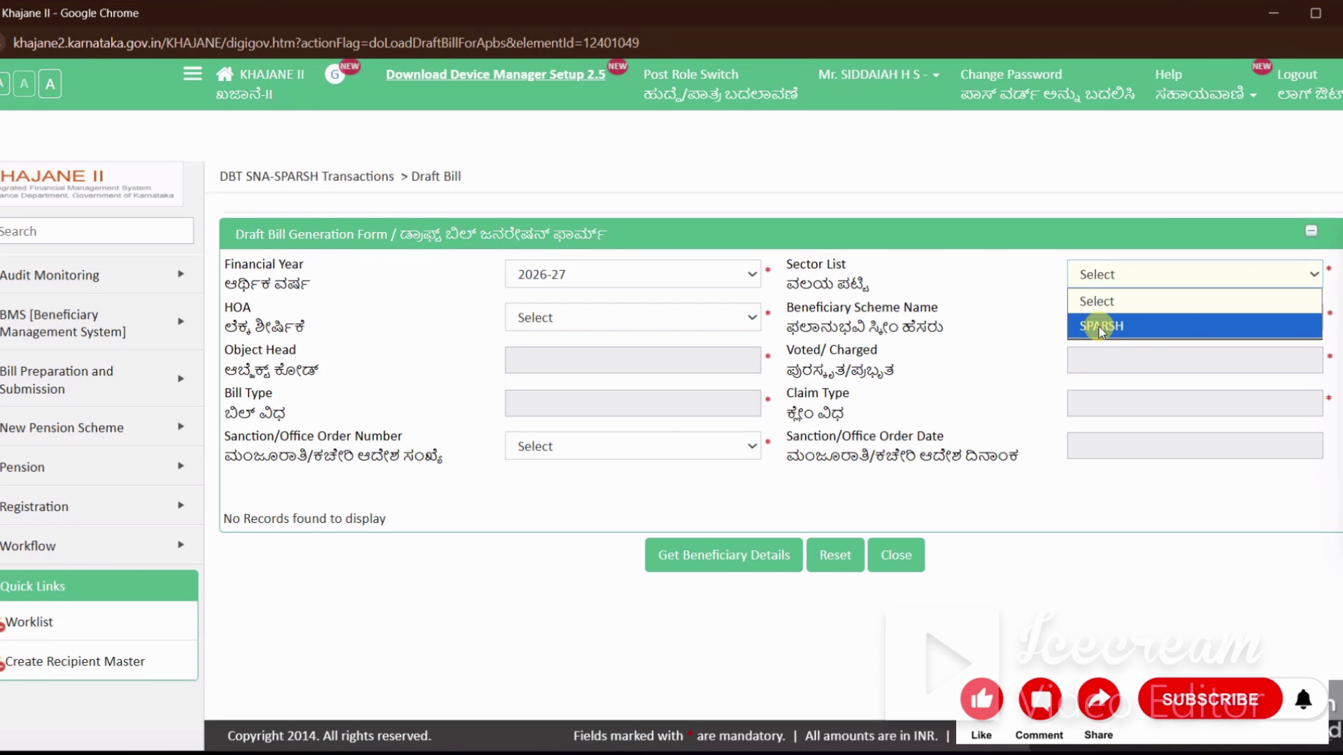
{"action": "left_click", "coordinate": [1195, 326]}
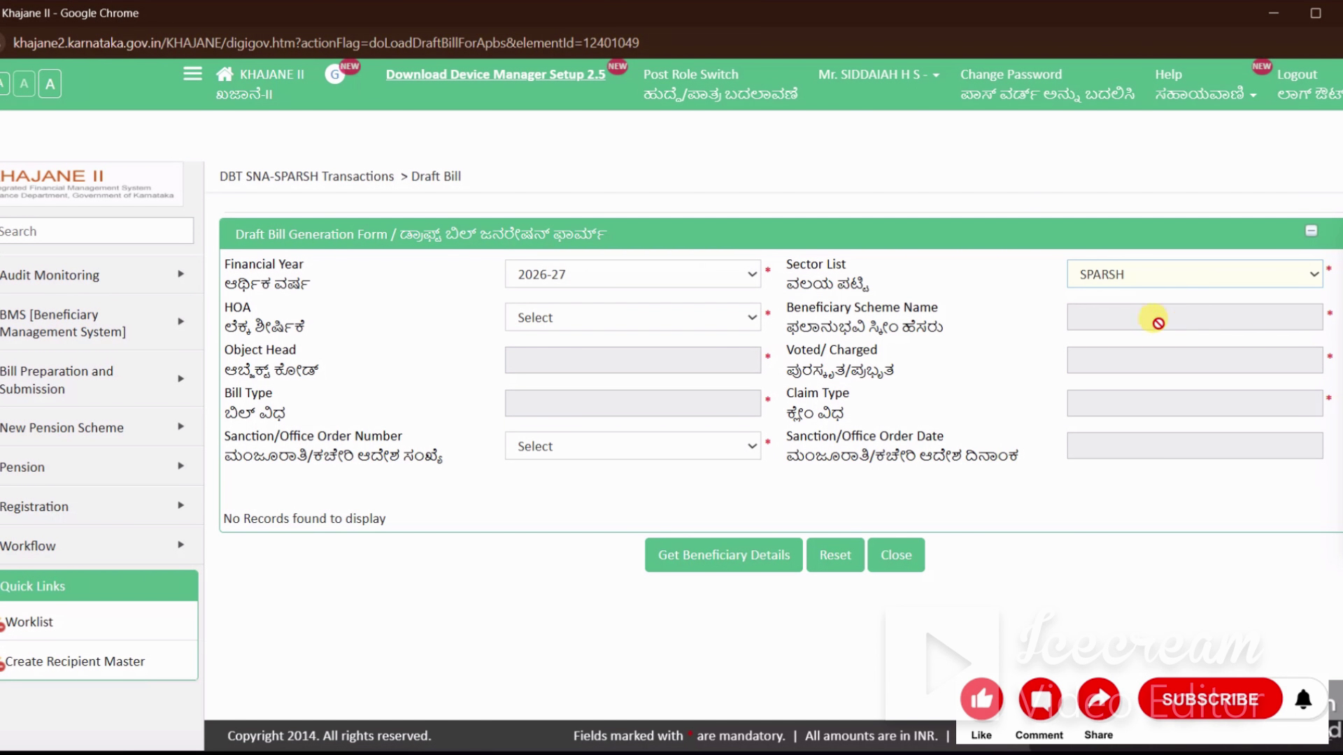
Set the draft bill's HOA to 2505~60~196~6~13~332~V and check the object head it fills in
{"action": "left_click", "coordinate": [739, 317]}
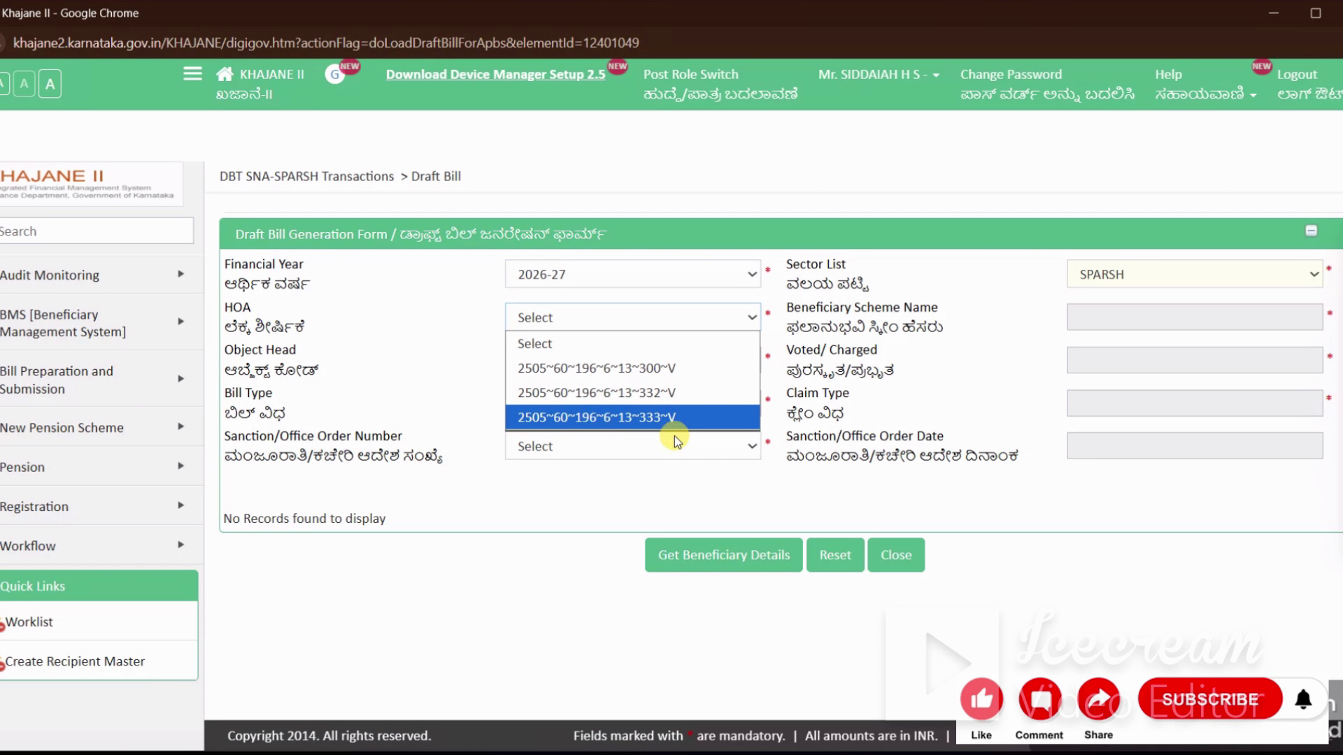
{"action": "left_click", "coordinate": [544, 591]}
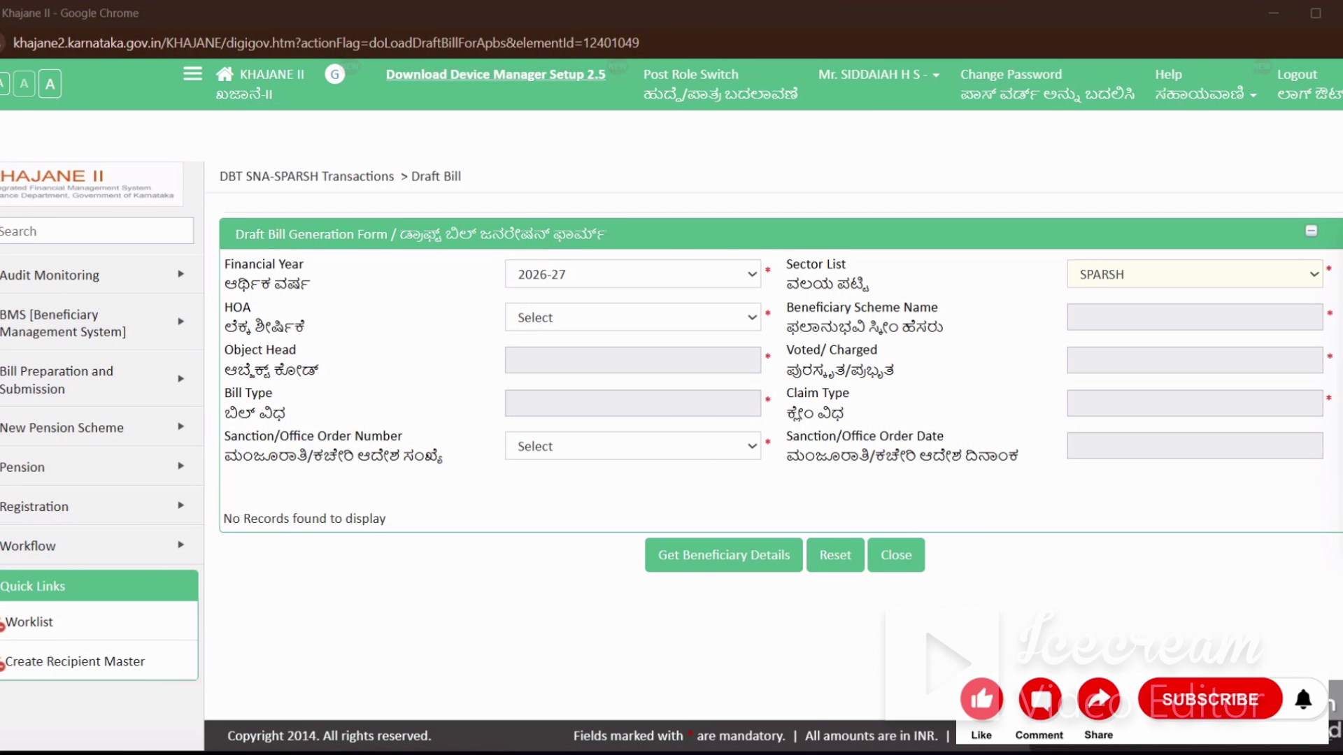
{"action": "left_click_drag", "start_coordinate": [225, 308], "coordinate": [258, 308]}
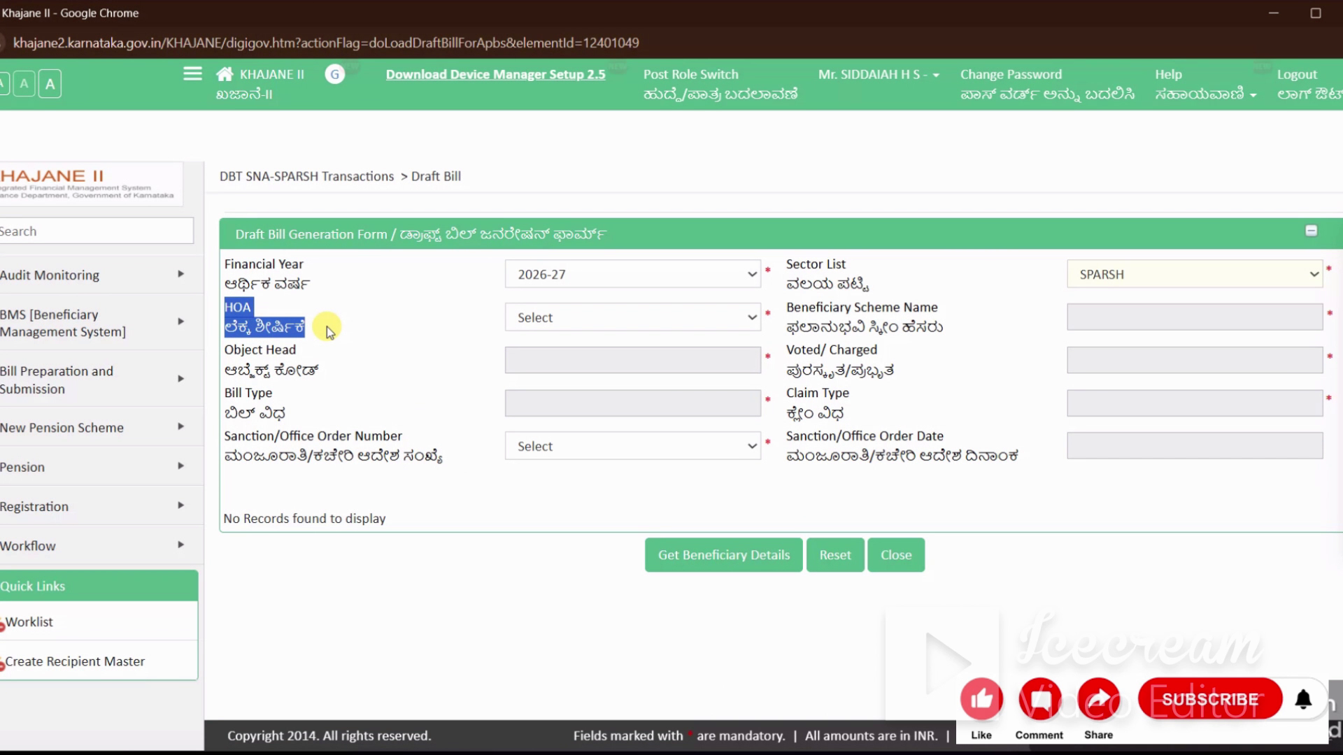
{"action": "left_click", "coordinate": [374, 340]}
{"action": "left_click", "coordinate": [671, 318]}
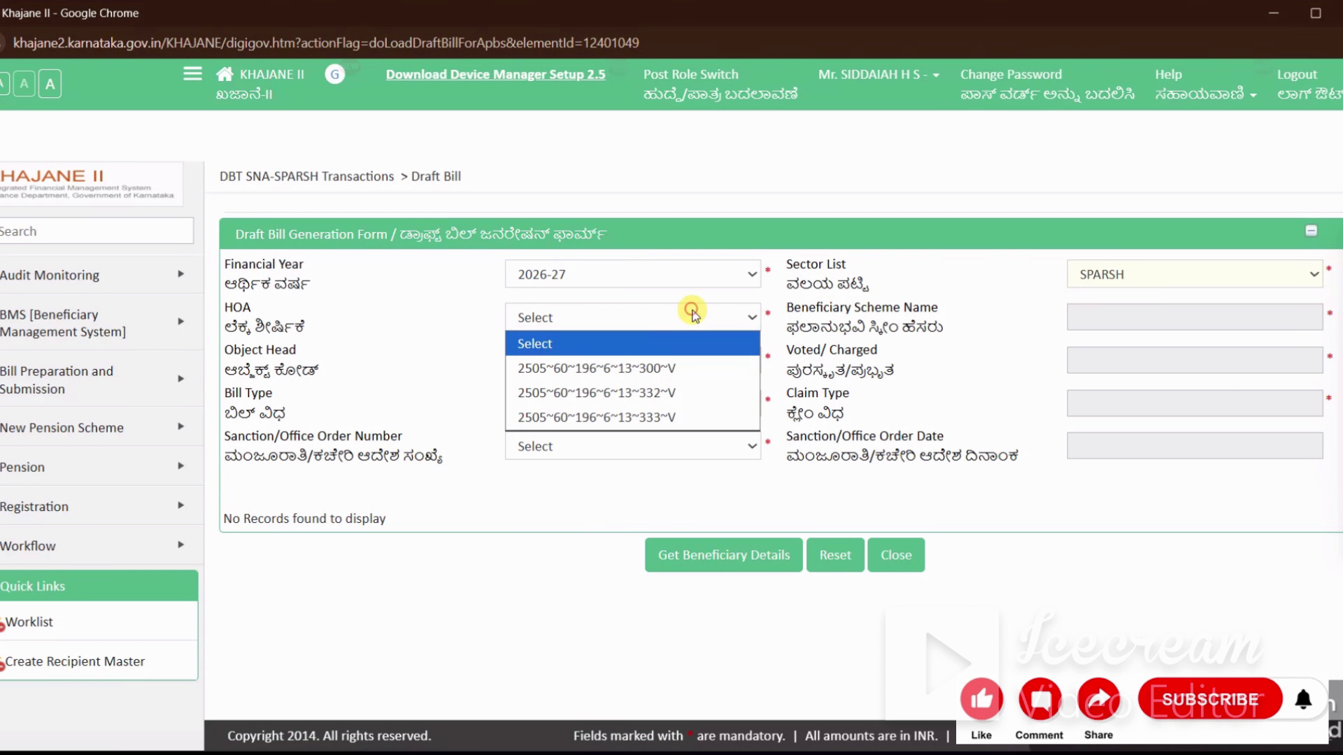
{"action": "left_click", "coordinate": [710, 395]}
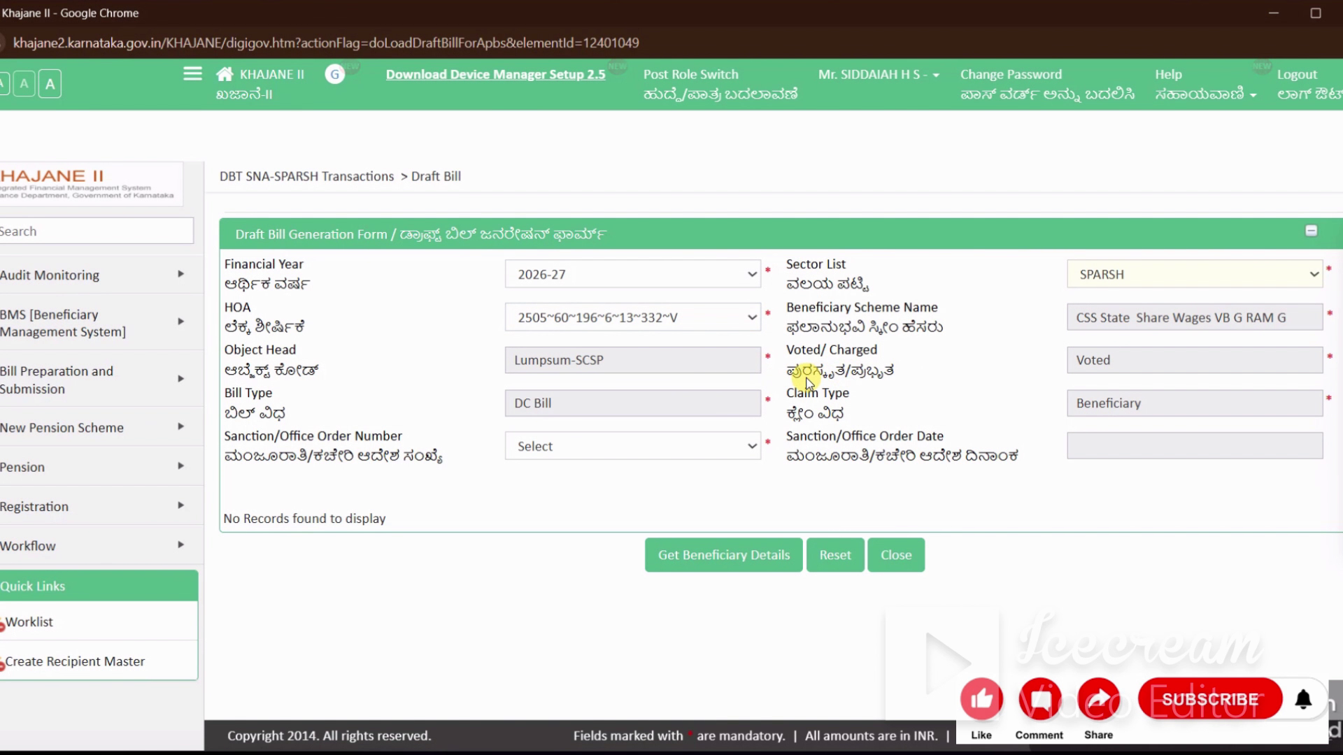
{"action": "left_click_drag", "start_coordinate": [515, 360], "coordinate": [616, 366]}
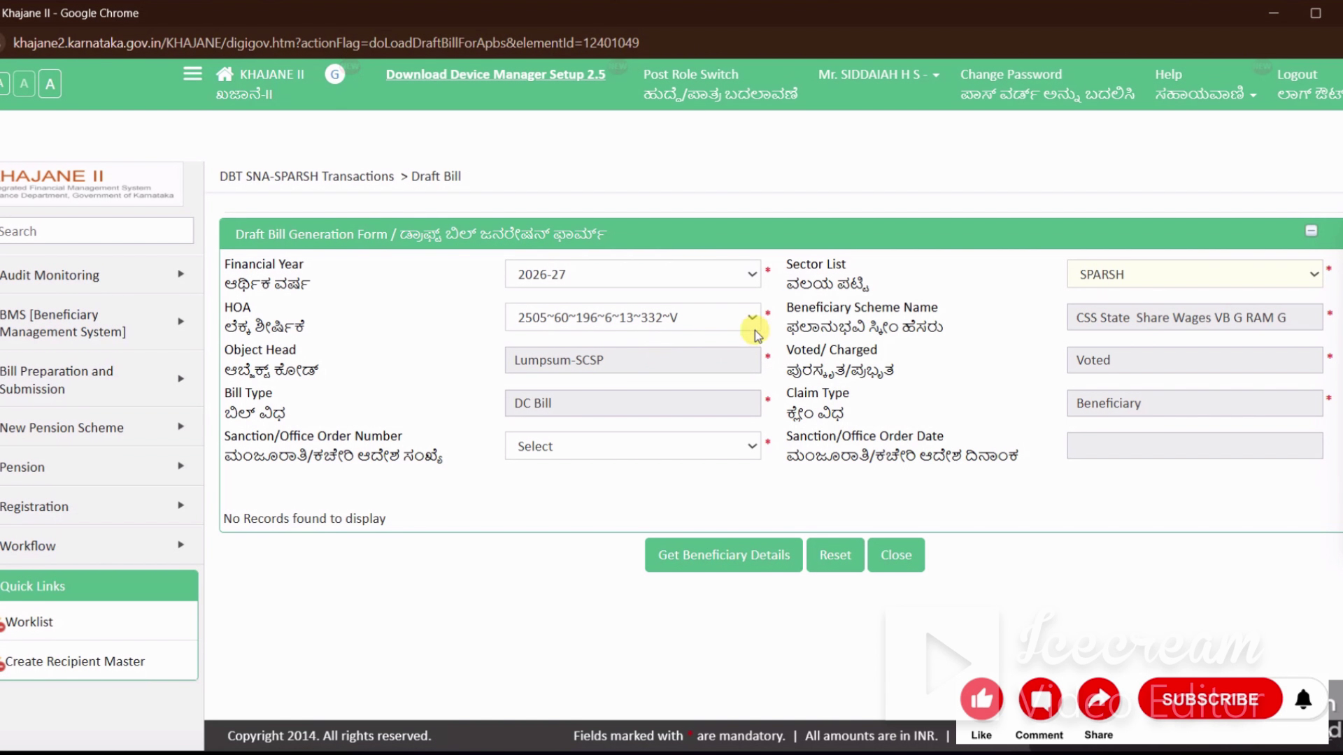
Compare object heads by switching the HOA to 2505~60~196~6~13~333~V, to 2505~60~196~6~13~300~V and back to 2505~60~196~6~13~332~V
{"action": "left_click", "coordinate": [725, 318]}
{"action": "left_click", "coordinate": [709, 416]}
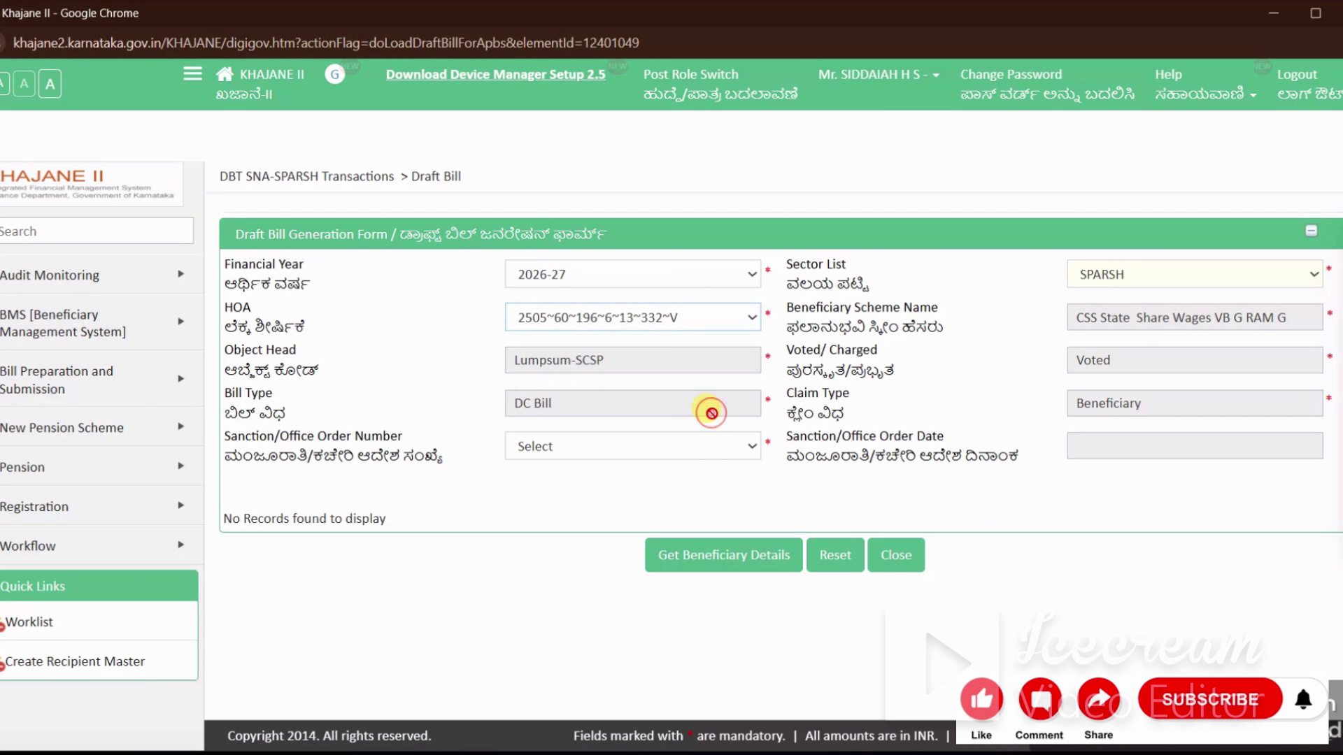
{"action": "left_click_drag", "start_coordinate": [578, 359], "coordinate": [617, 364]}
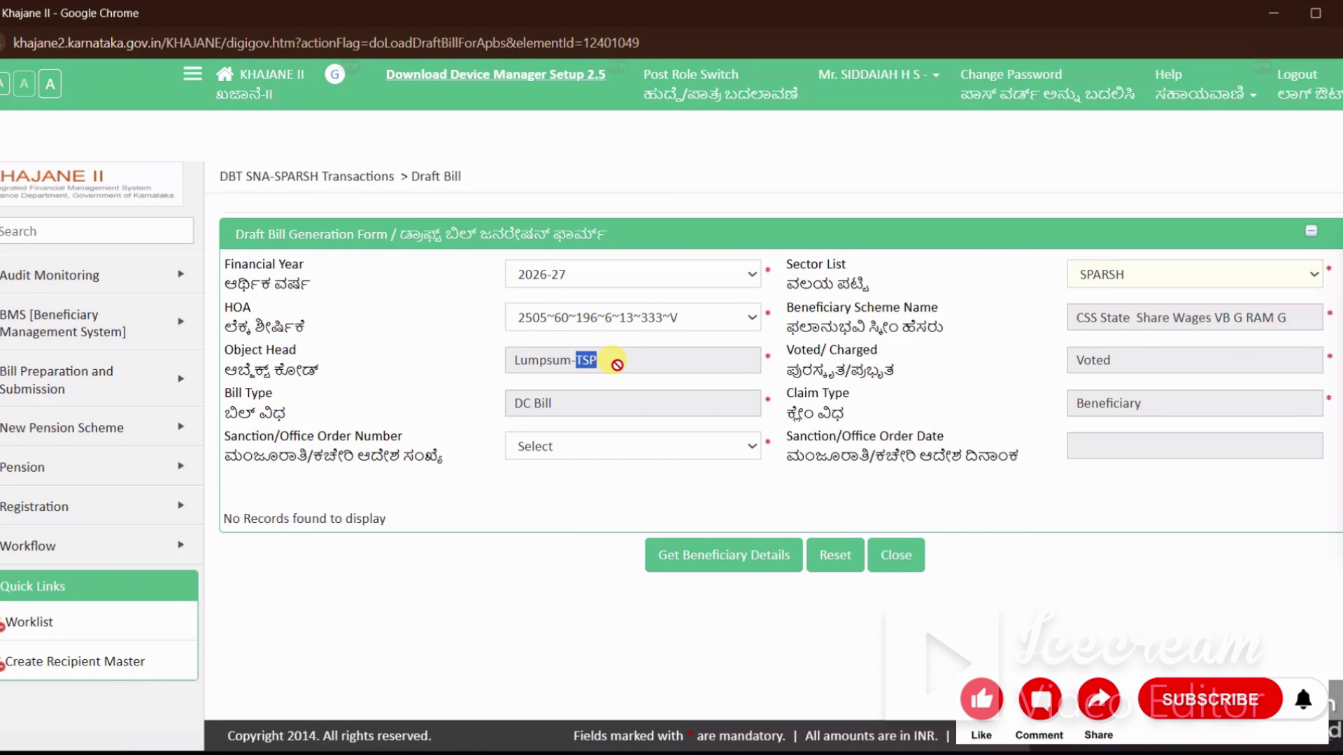
{"action": "left_click", "coordinate": [710, 319]}
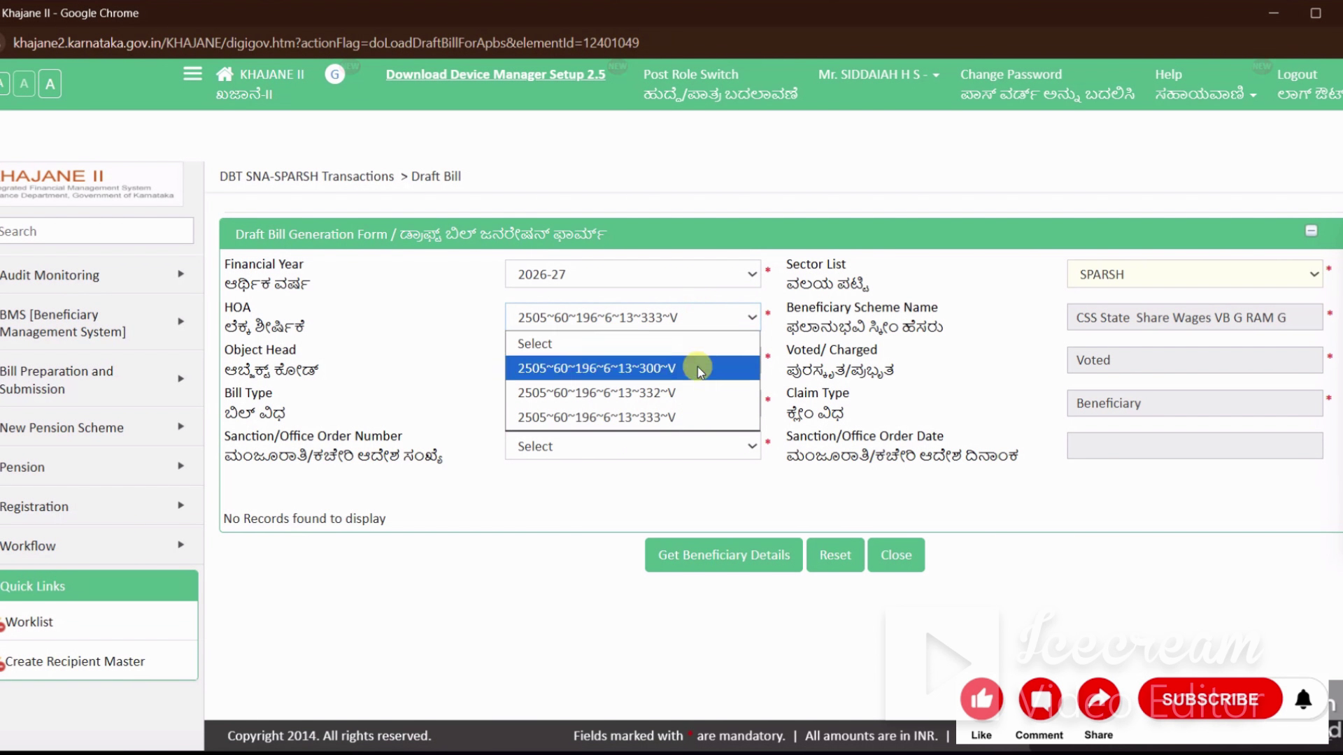
{"action": "left_click", "coordinate": [699, 369]}
{"action": "left_click", "coordinate": [679, 312]}
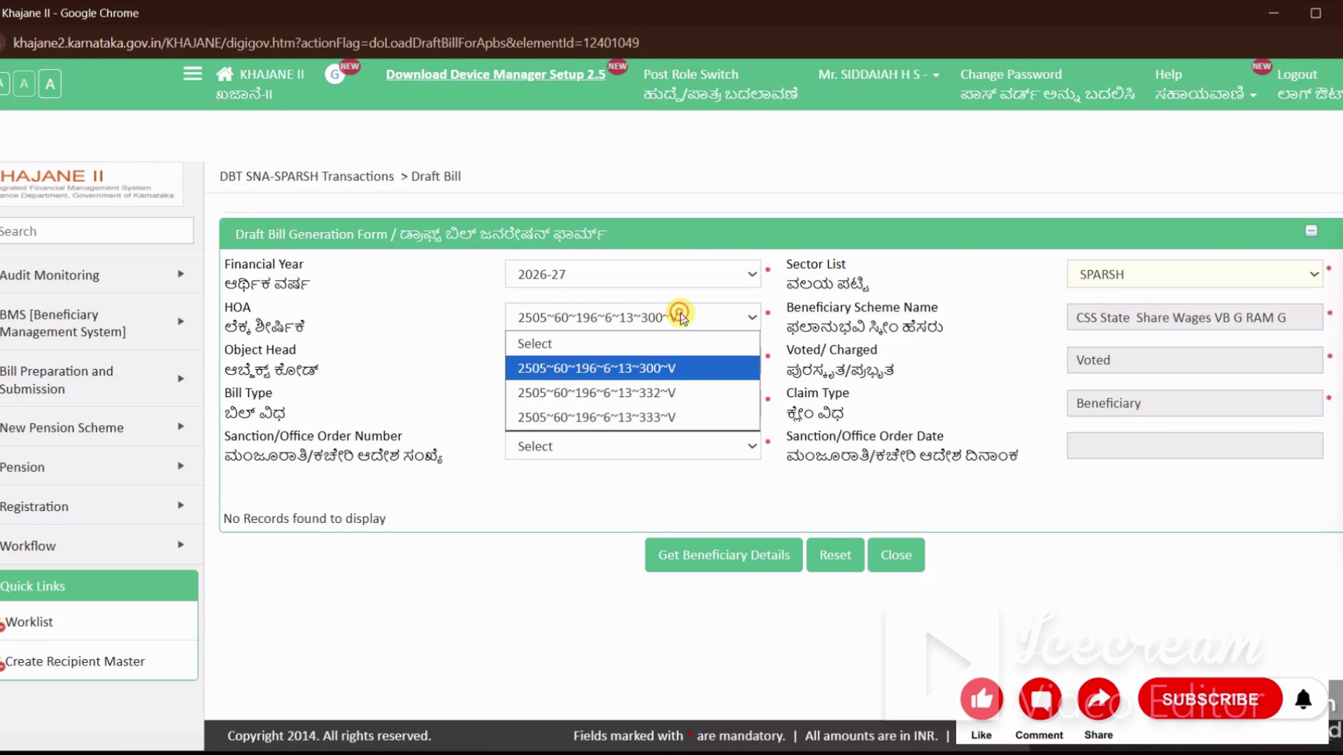
{"action": "left_click", "coordinate": [682, 393]}
{"action": "left_click_drag", "start_coordinate": [560, 360], "coordinate": [791, 371]}
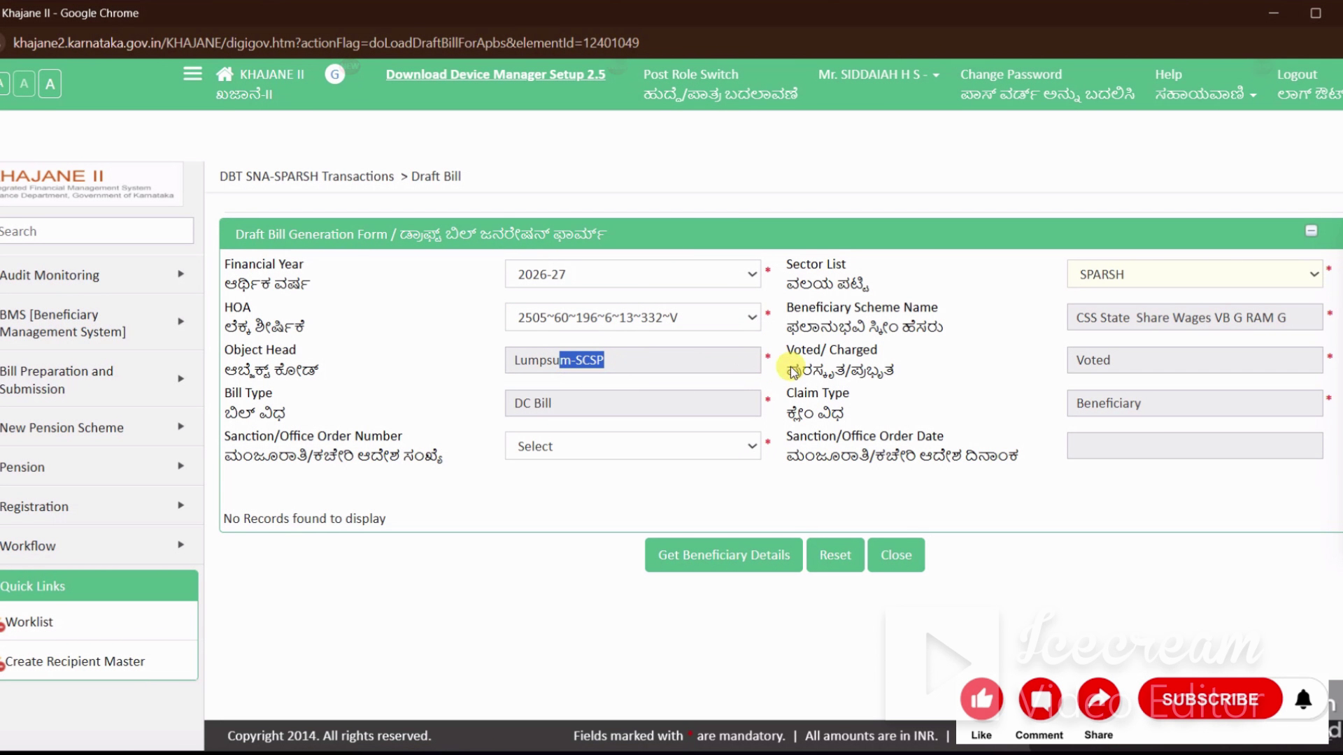
{"action": "left_click", "coordinate": [831, 370]}
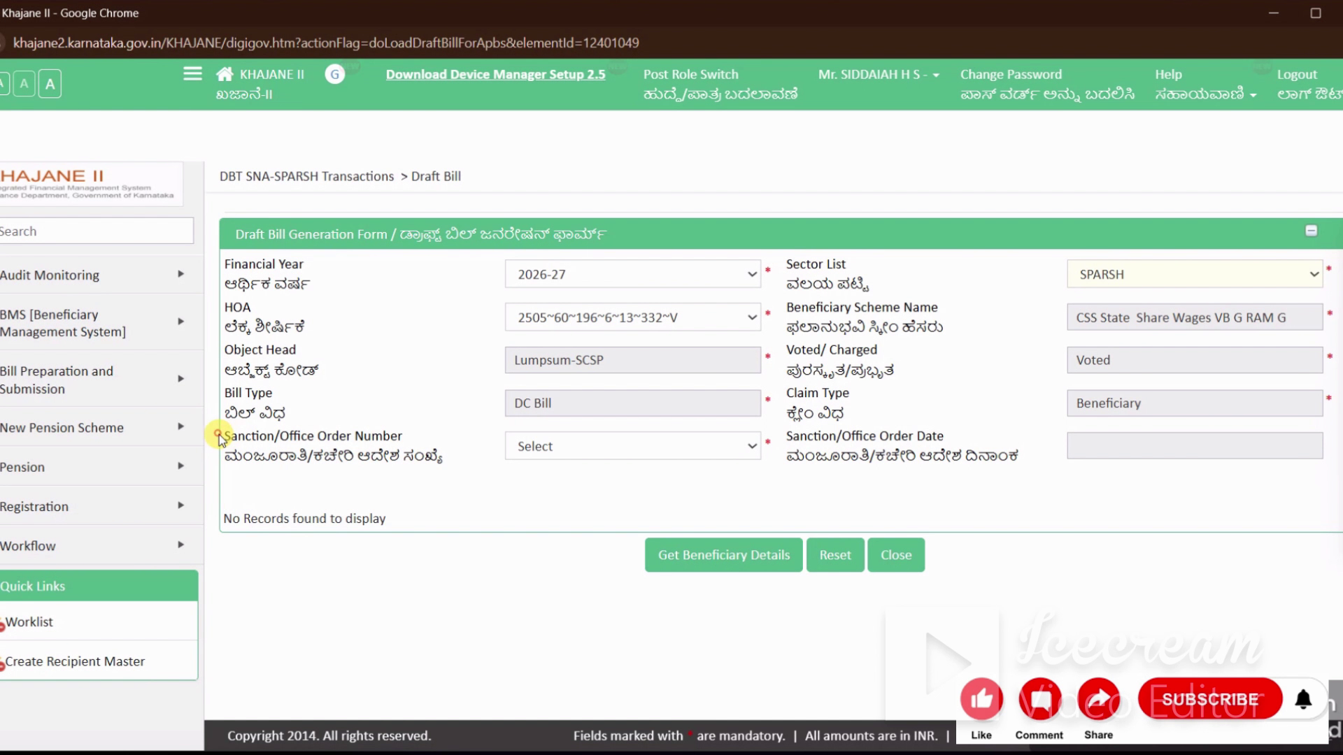
Select the available sanction/office order number for the draft bill and check its order date
{"action": "left_click_drag", "start_coordinate": [219, 439], "coordinate": [495, 495]}
{"action": "left_click", "coordinate": [496, 497]}
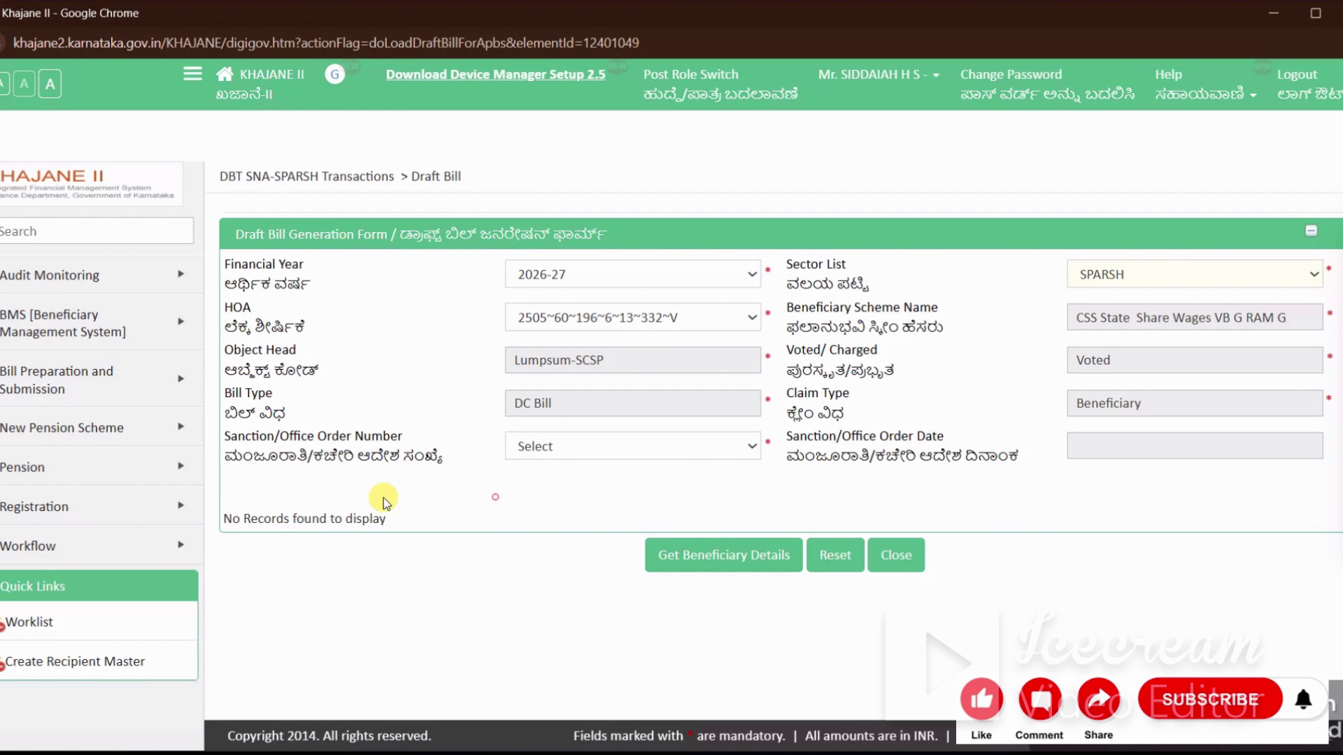
{"action": "left_click", "coordinate": [711, 446]}
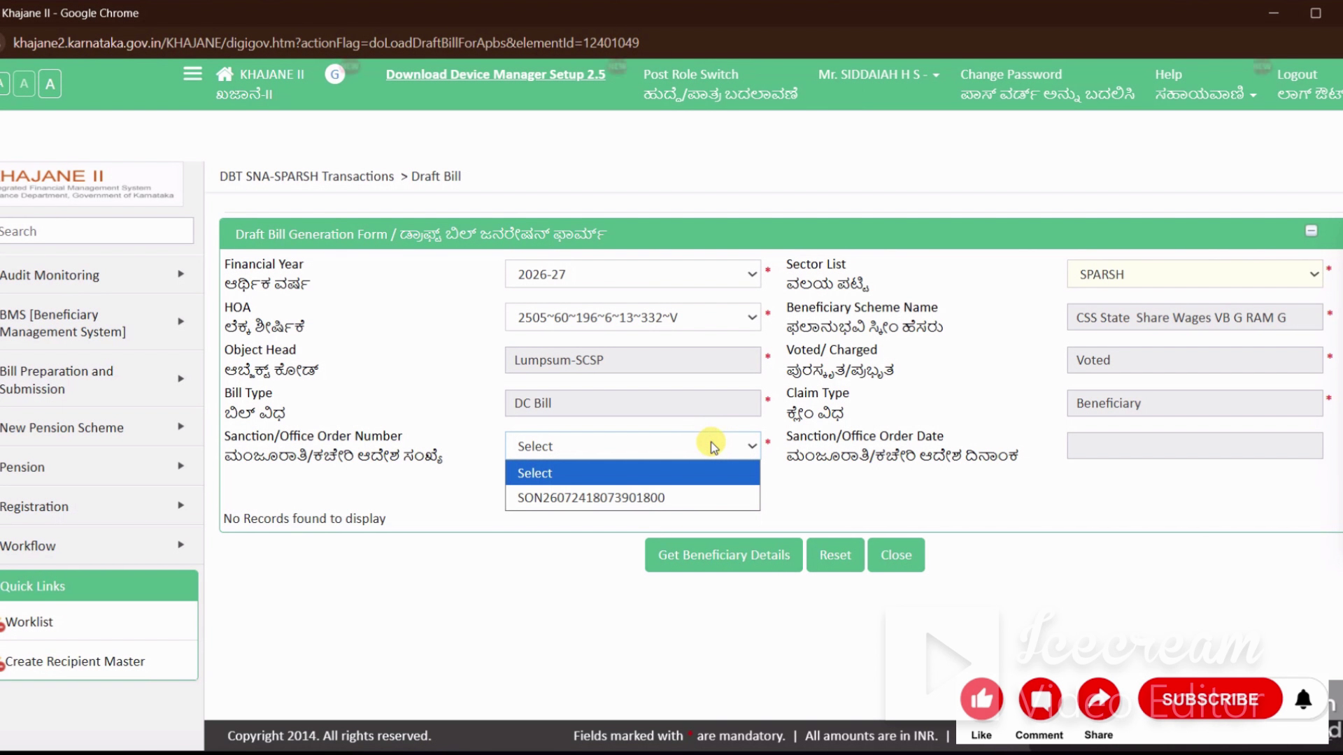
{"action": "left_click", "coordinate": [663, 498]}
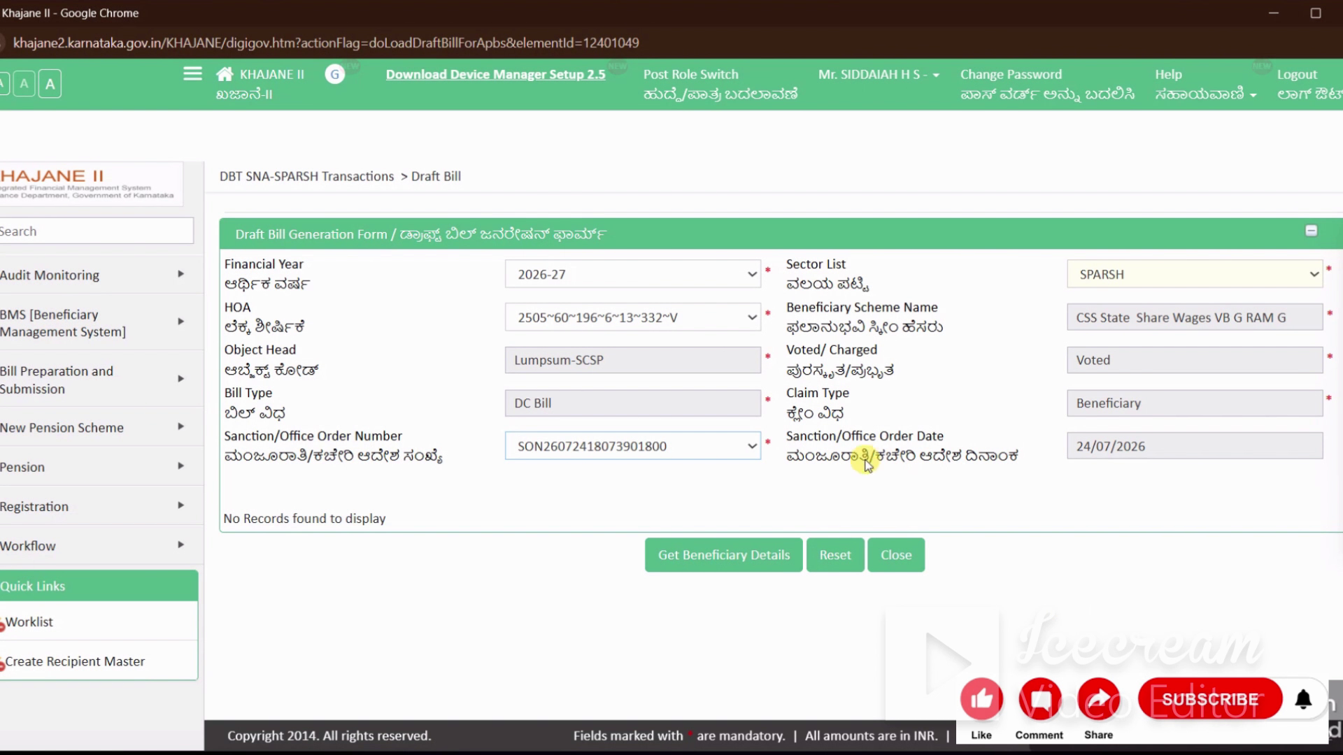
{"action": "left_click_drag", "start_coordinate": [786, 430], "coordinate": [1137, 448]}
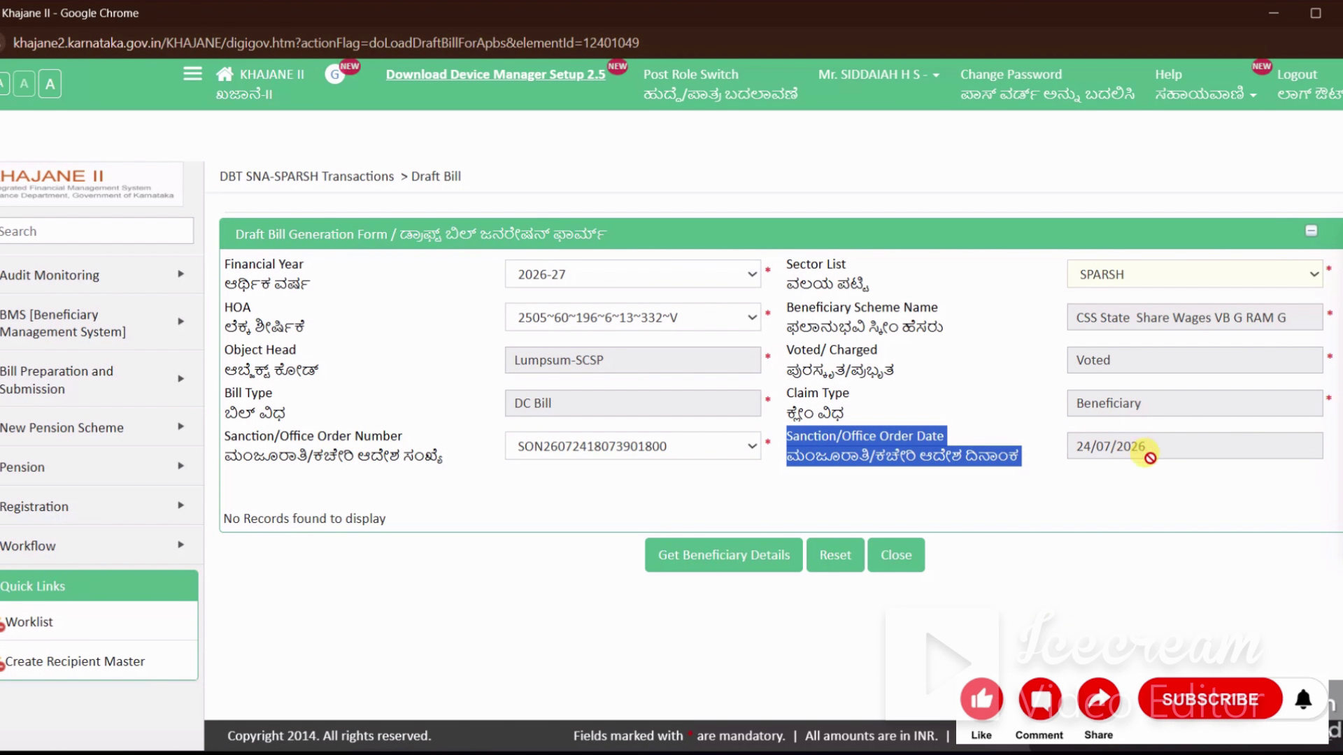
{"action": "left_click", "coordinate": [1122, 551]}
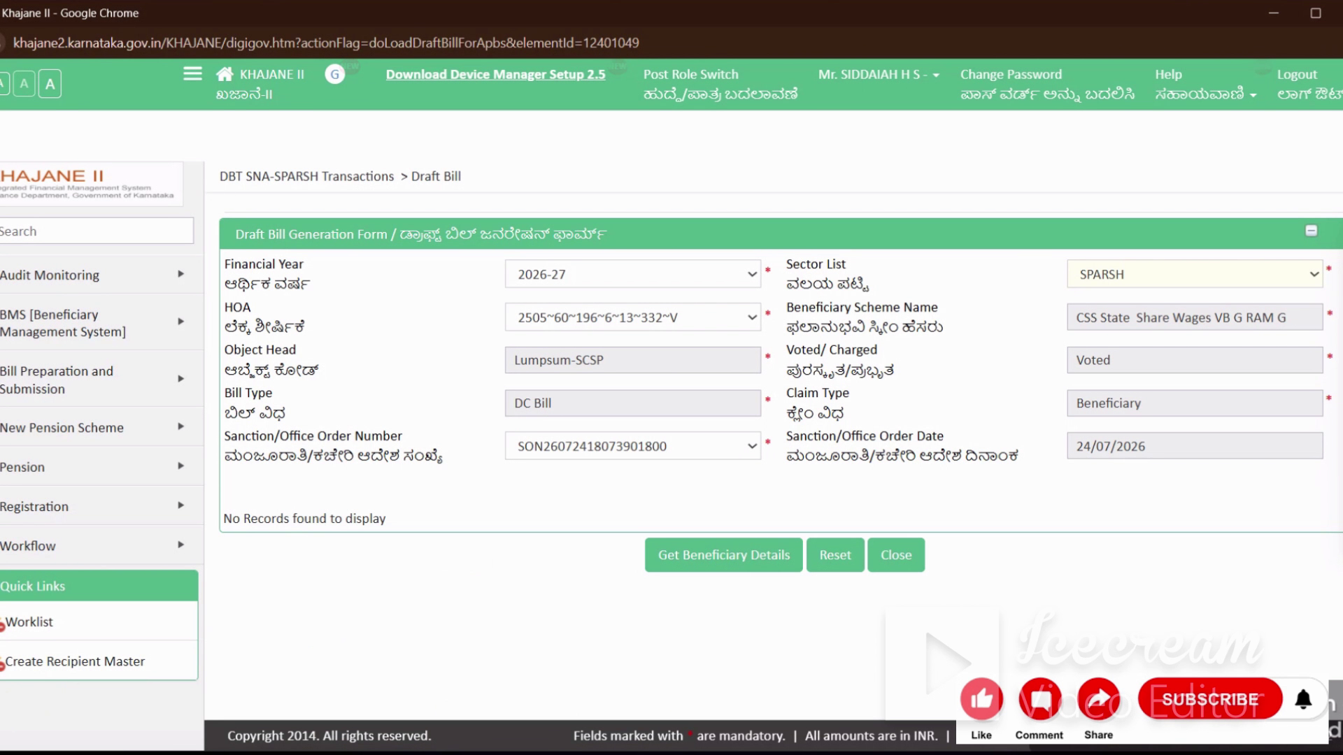
Retrieve the beneficiary details for the selected sanction order and review the beneficiary row with its payable amount
{"action": "left_click", "coordinate": [702, 563]}
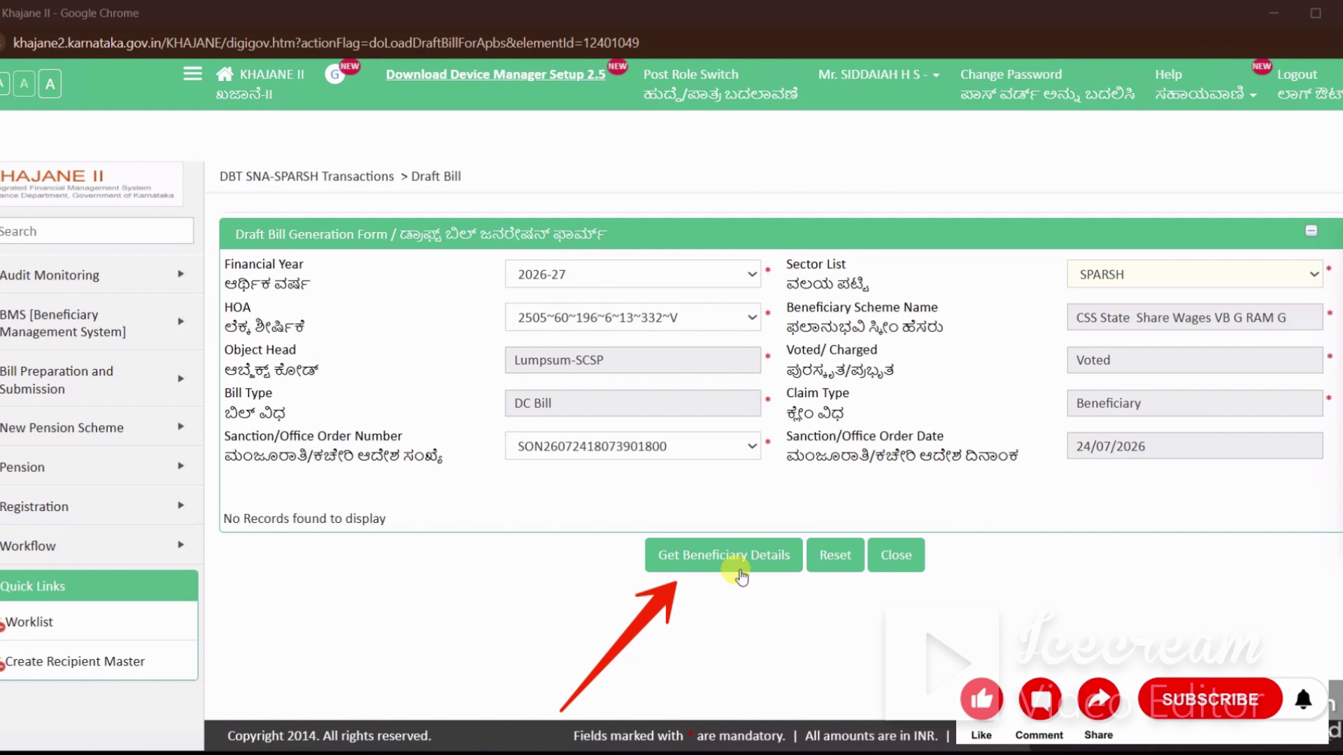
{"action": "left_click", "coordinate": [724, 565]}
{"action": "left_click", "coordinate": [741, 568]}
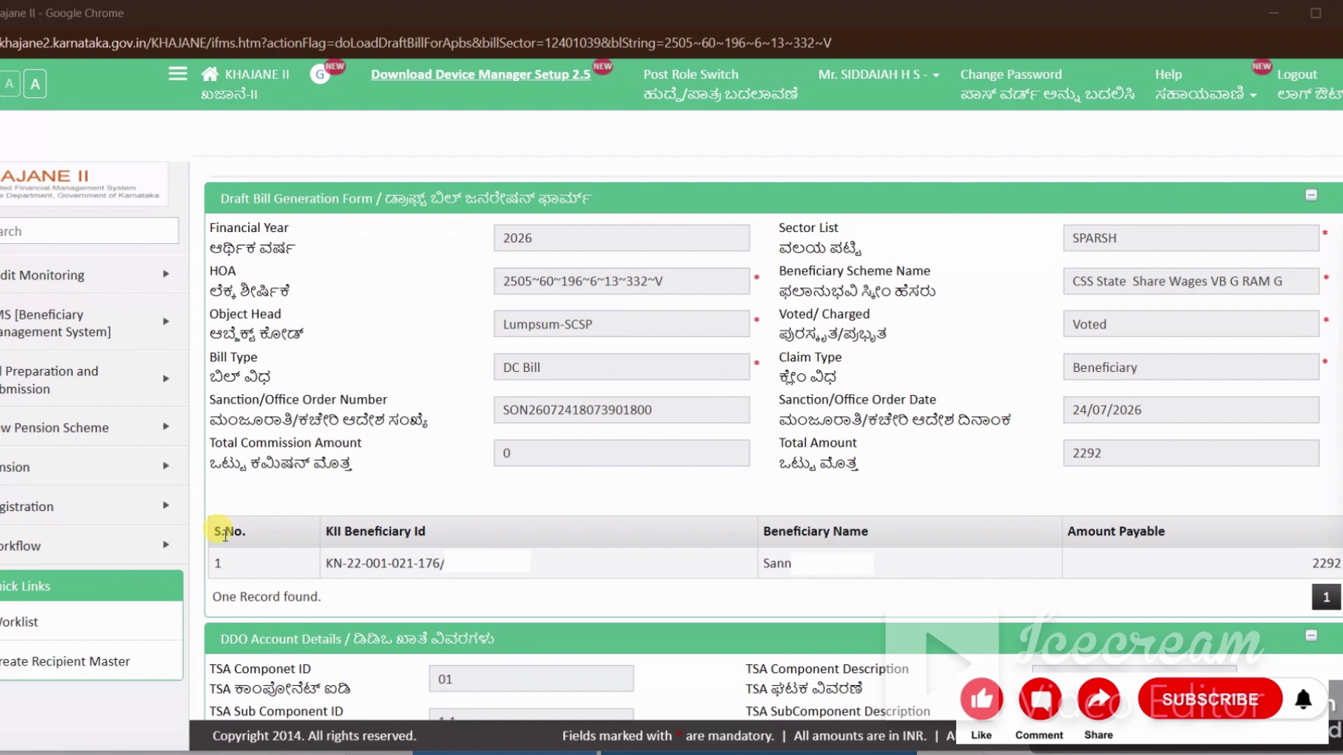
{"action": "left_click_drag", "start_coordinate": [221, 533], "coordinate": [1338, 570]}
{"action": "left_click", "coordinate": [395, 548]}
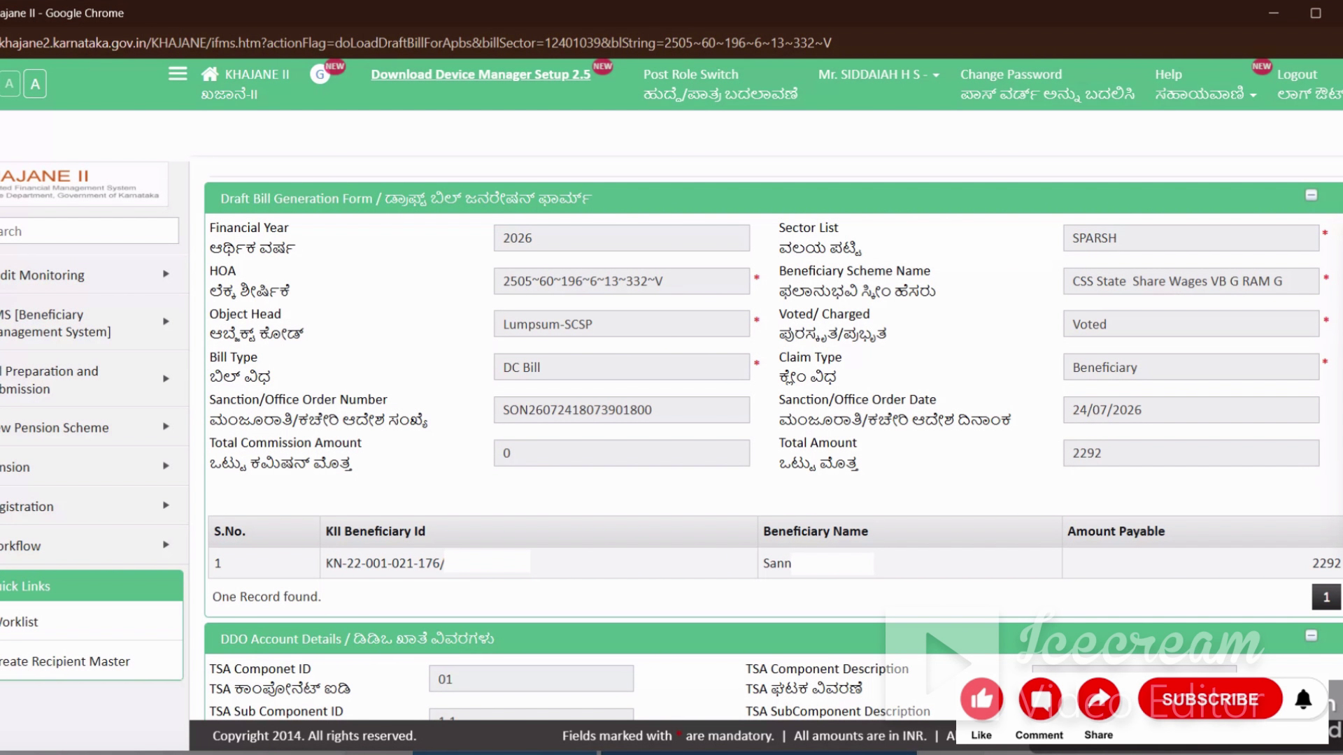
Select the DDO account number in the DDO Account Details section
{"action": "scroll", "coordinate": [464, 596], "scroll_direction": "down", "scroll_amount": 3}
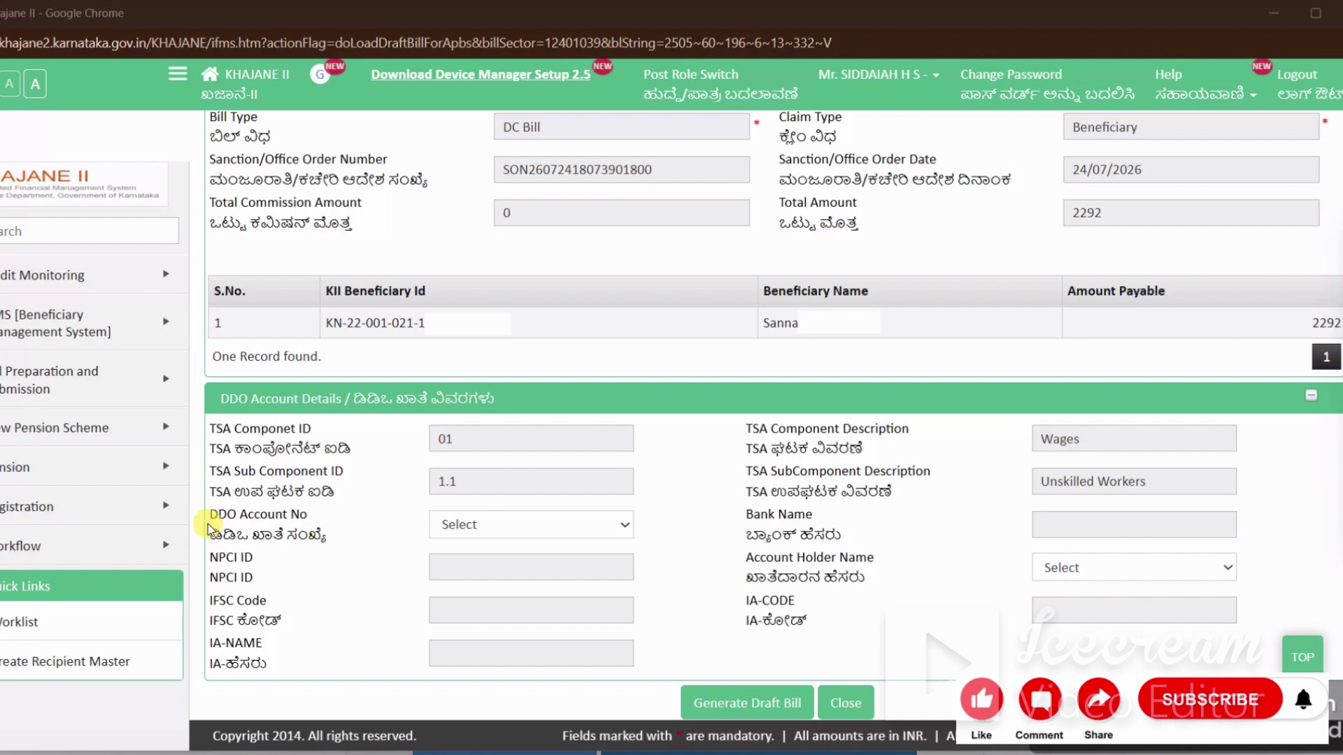
{"action": "left_click_drag", "start_coordinate": [210, 516], "coordinate": [322, 538]}
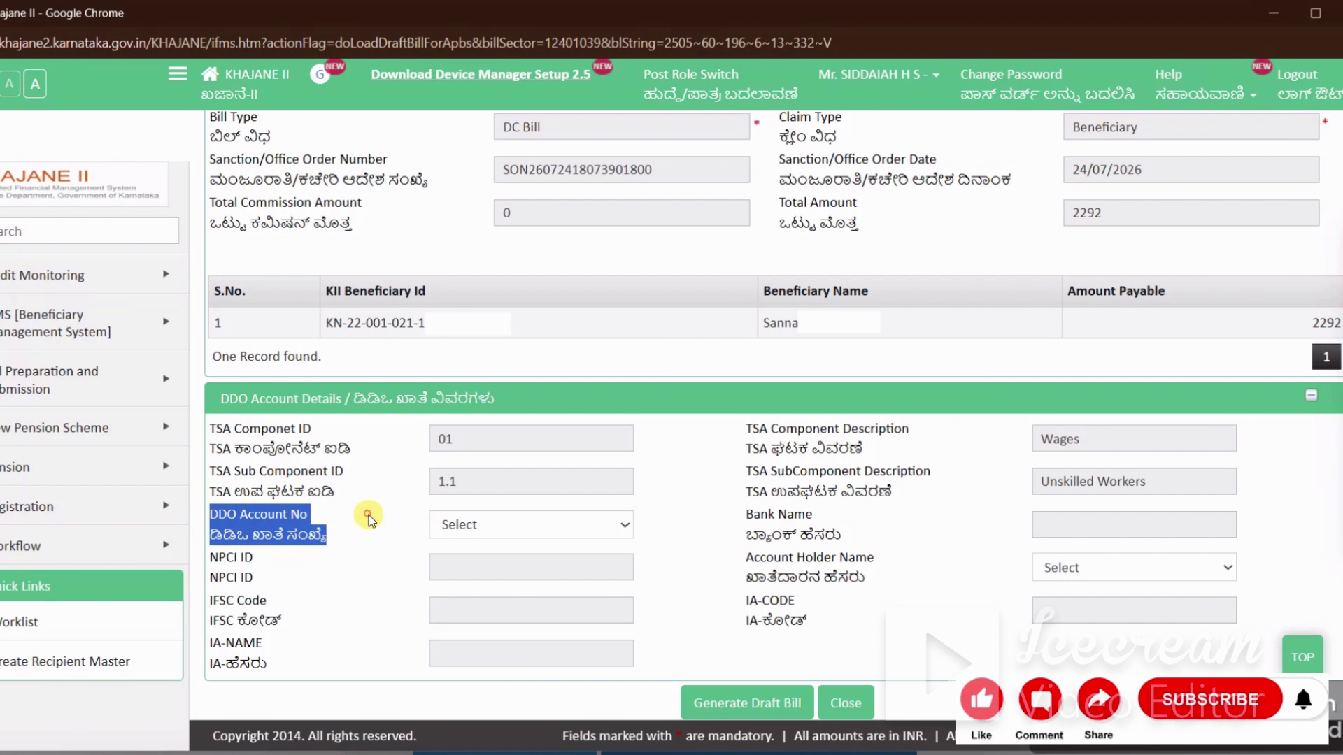
{"action": "left_click", "coordinate": [399, 546]}
{"action": "left_click", "coordinate": [581, 523]}
{"action": "left_click", "coordinate": [570, 571]}
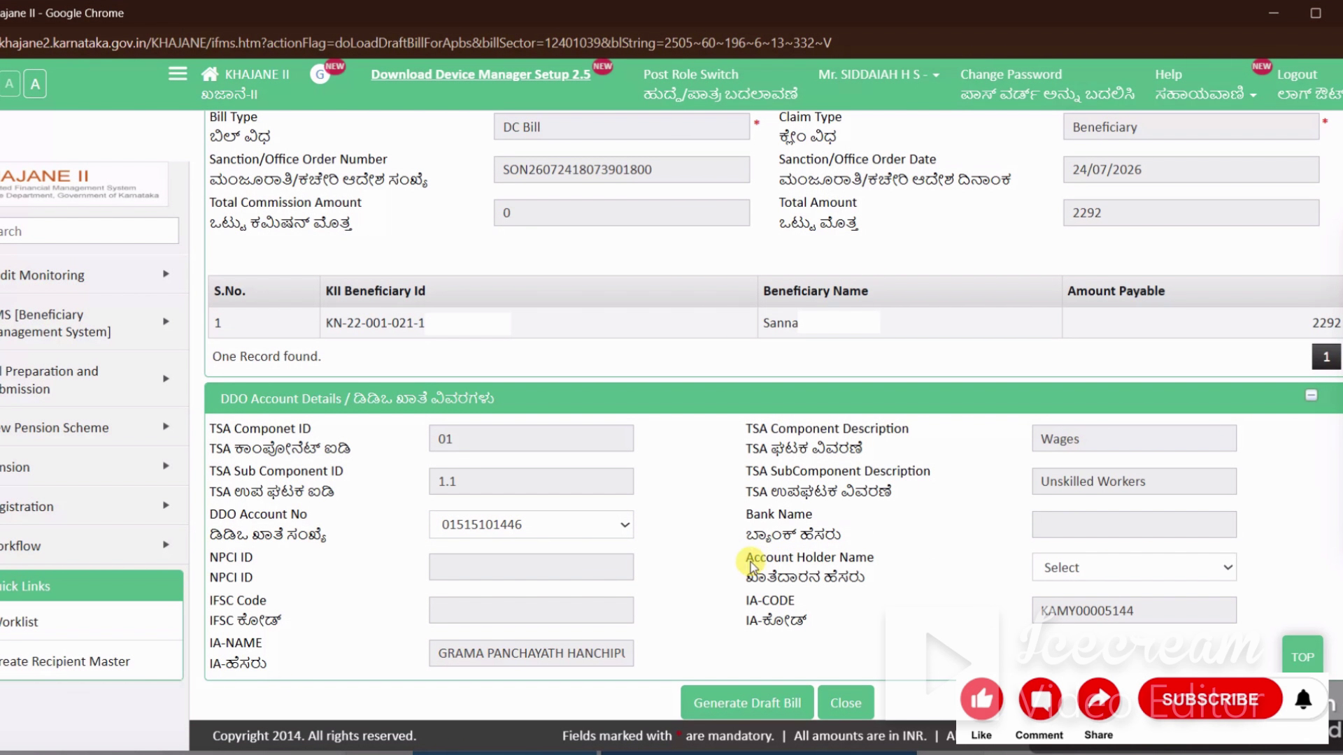
Select the wages account as the account holder name in the DDO Account Details section
{"action": "left_click_drag", "start_coordinate": [740, 557], "coordinate": [867, 580]}
{"action": "left_click", "coordinate": [980, 559]}
{"action": "left_click", "coordinate": [1124, 572]}
{"action": "left_click", "coordinate": [1150, 616]}
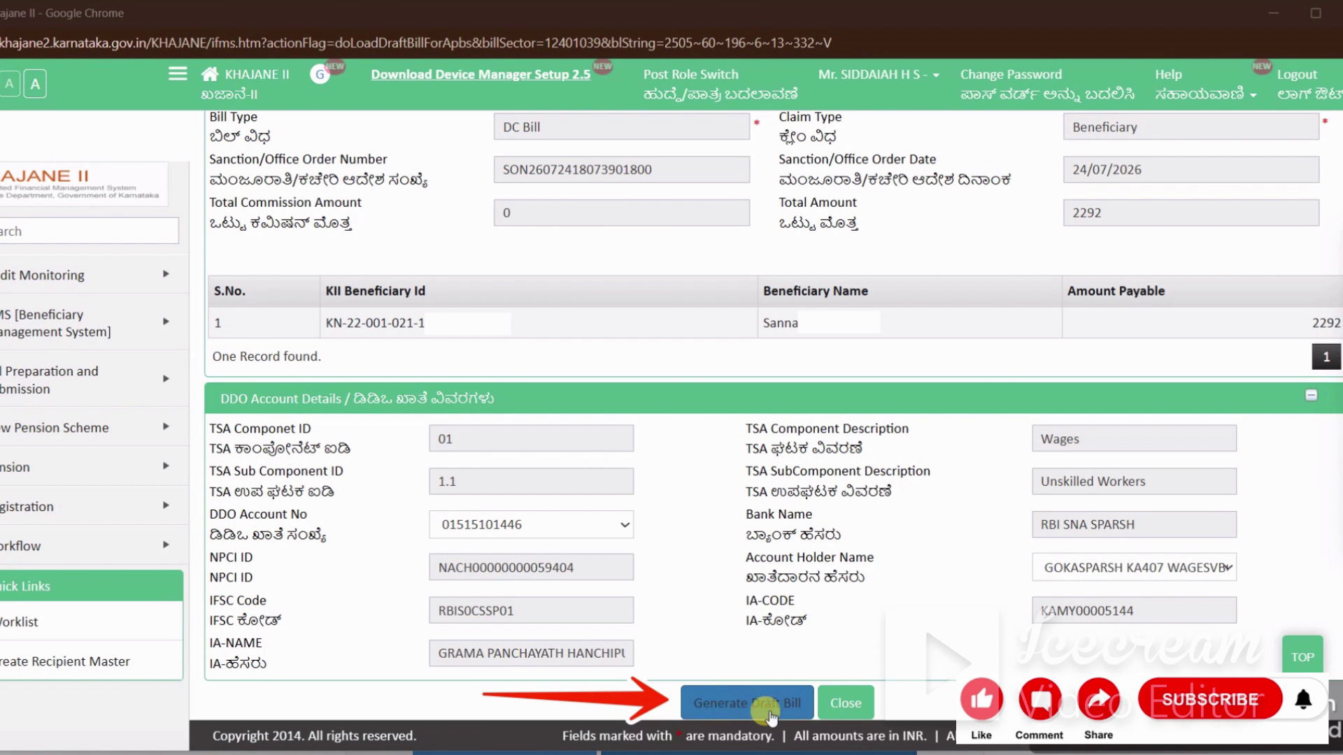
Generate the draft bill, review the message with the bill request ID and dismiss it
{"action": "left_click", "coordinate": [756, 705]}
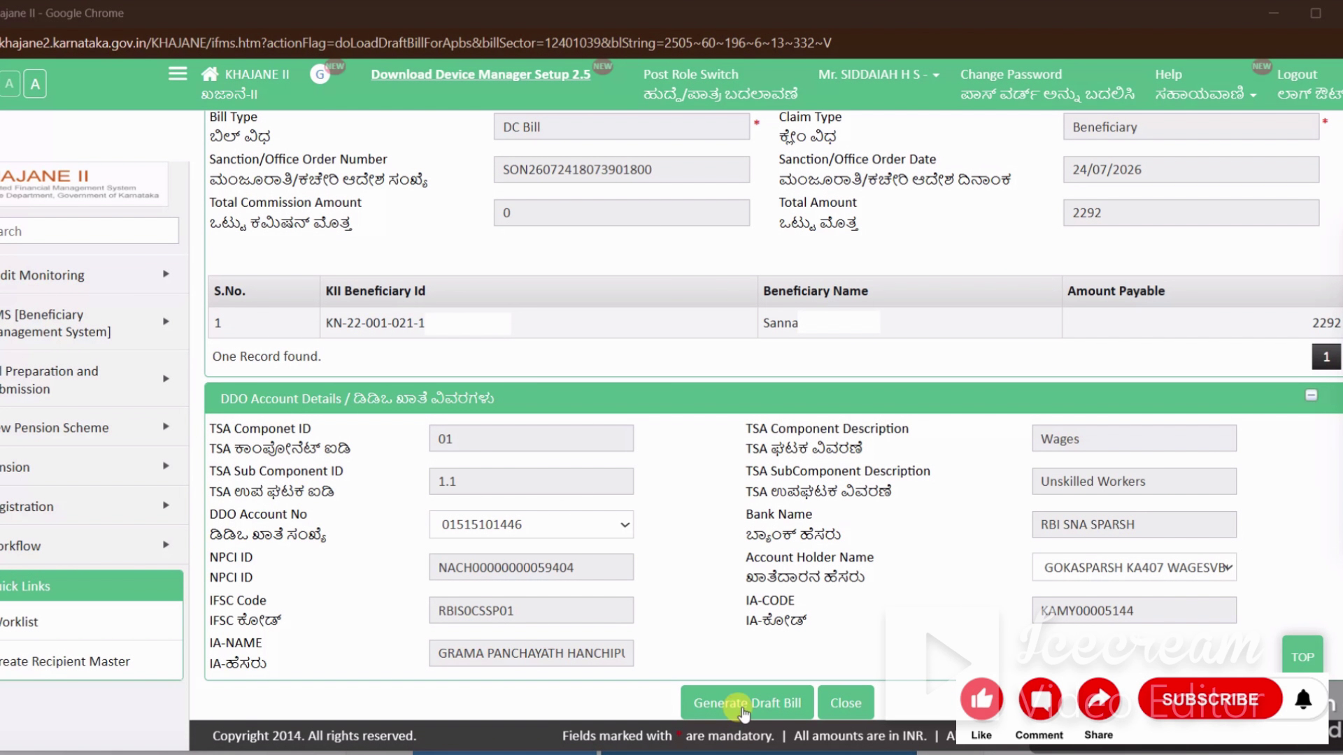
{"action": "left_click", "coordinate": [748, 705]}
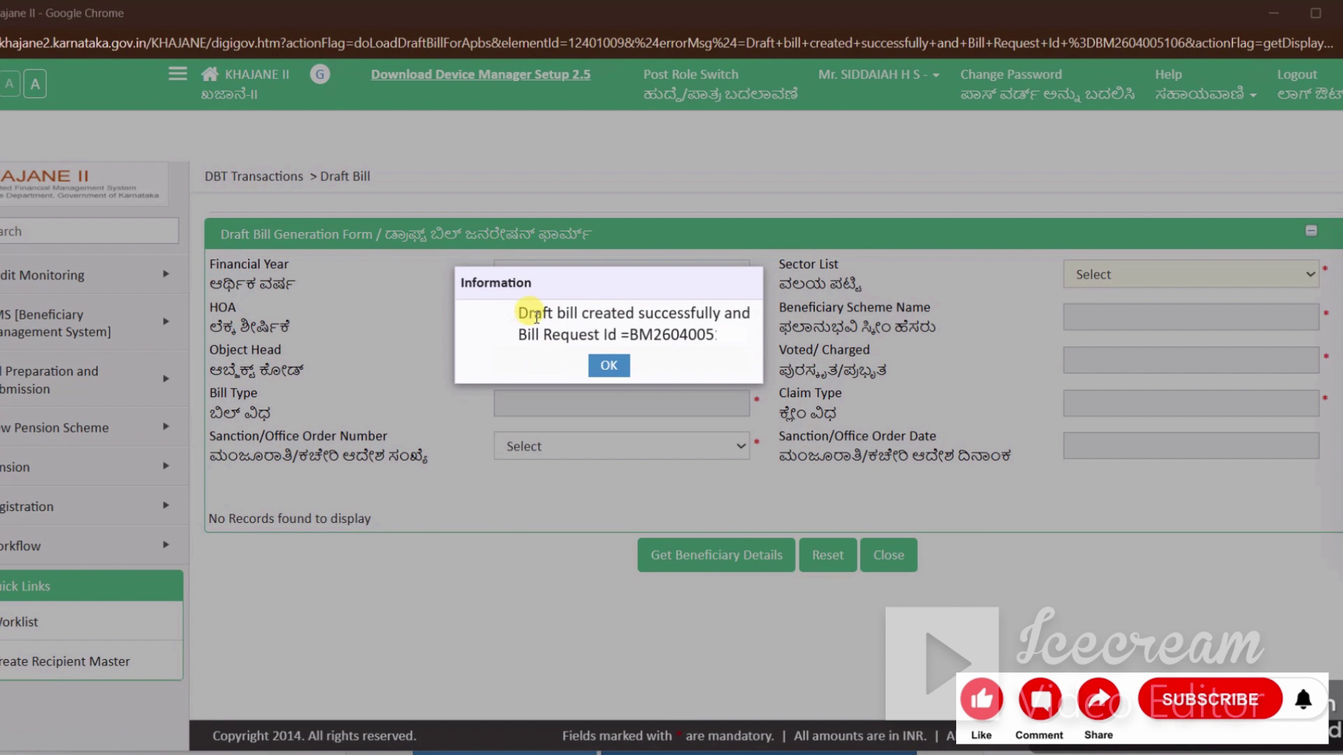
{"action": "left_click_drag", "start_coordinate": [518, 315], "coordinate": [560, 358]}
{"action": "left_click", "coordinate": [570, 318]}
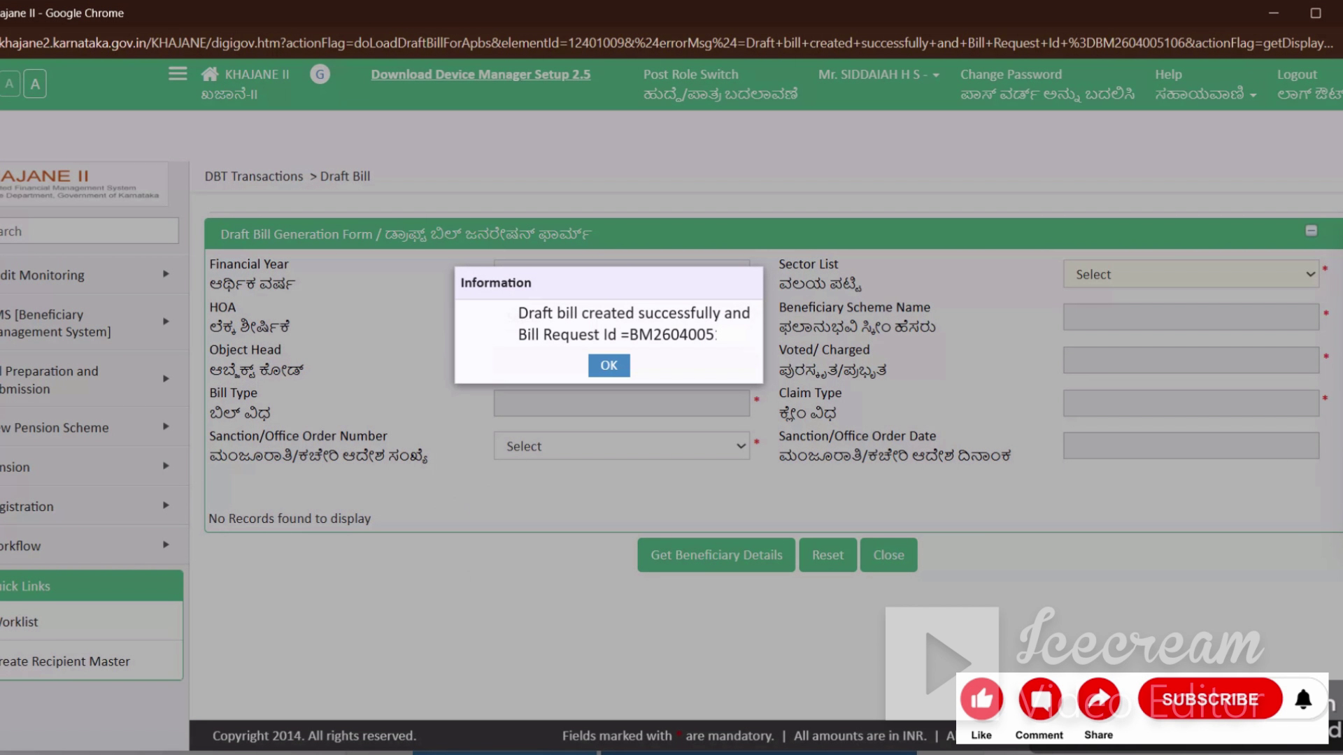
{"action": "left_click", "coordinate": [603, 367]}
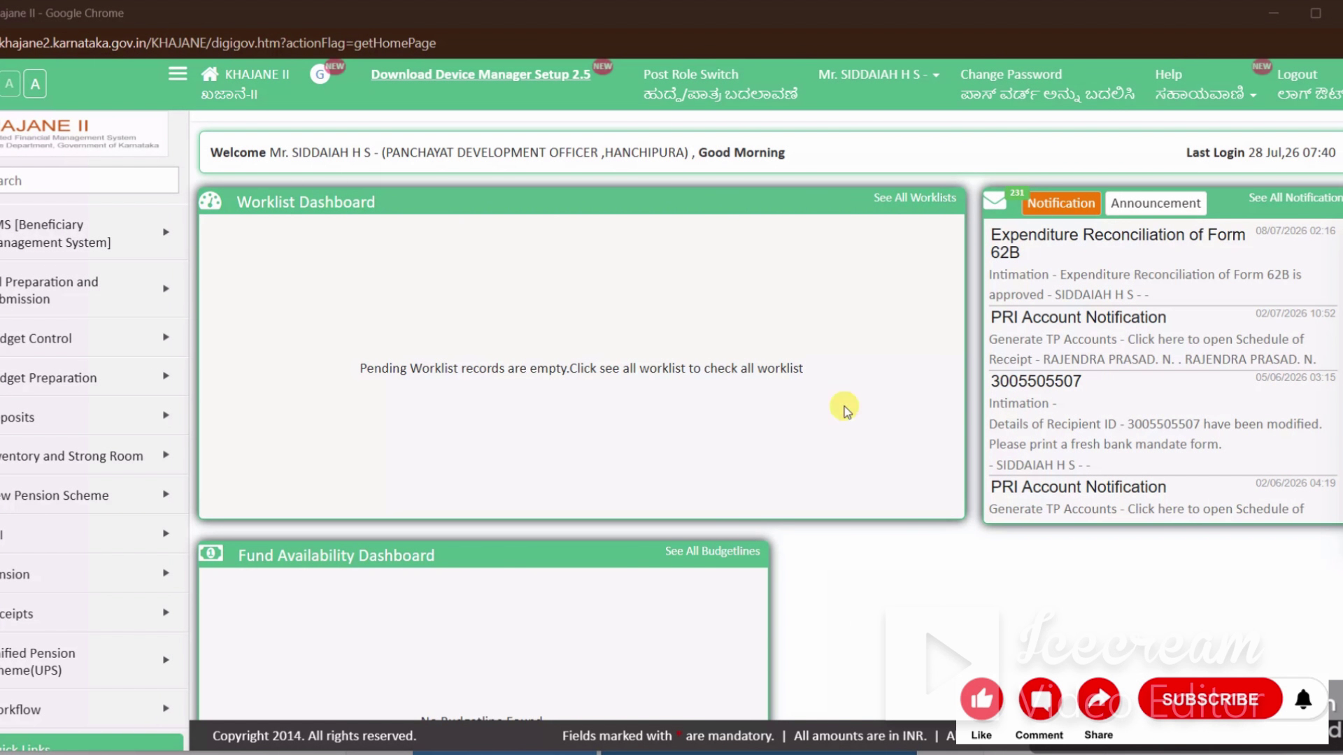
Switch the post role and open the pending DC bill request from the Draft Bill Request Worklist
{"action": "left_click", "coordinate": [722, 79]}
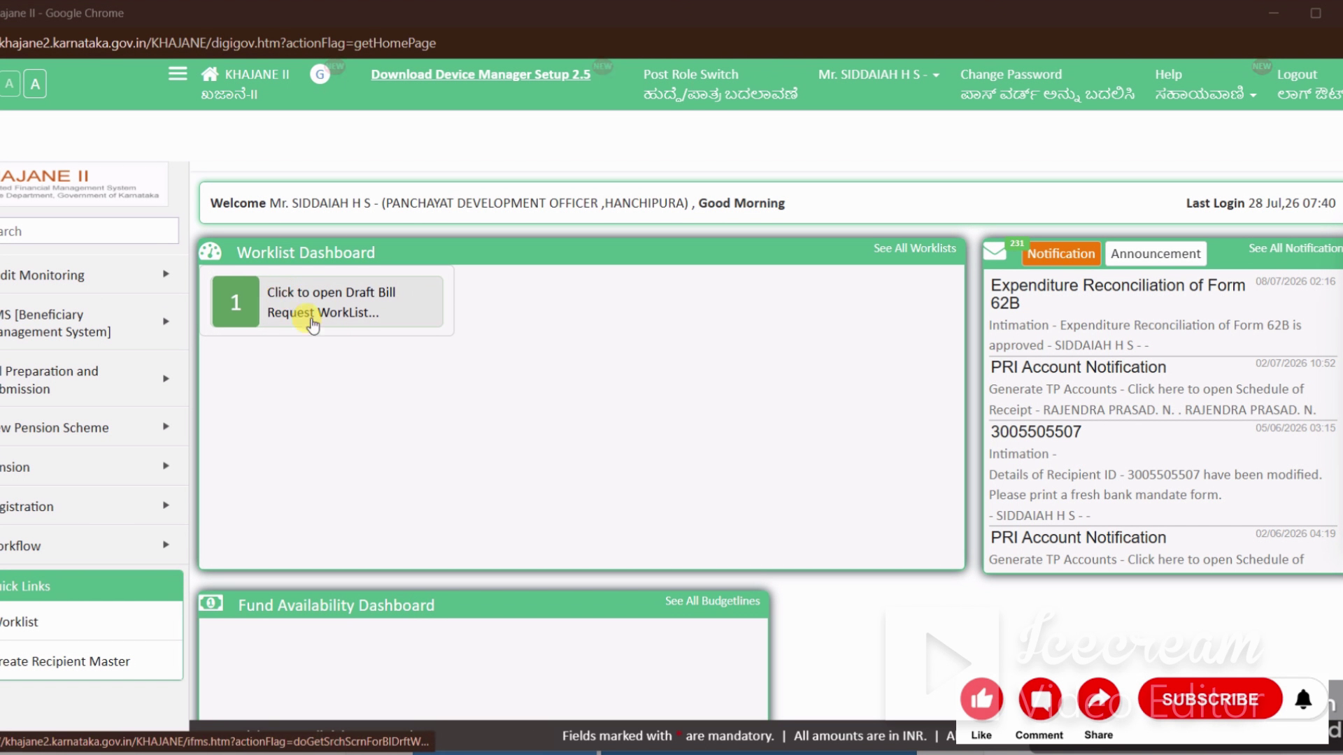
{"action": "left_click", "coordinate": [353, 306]}
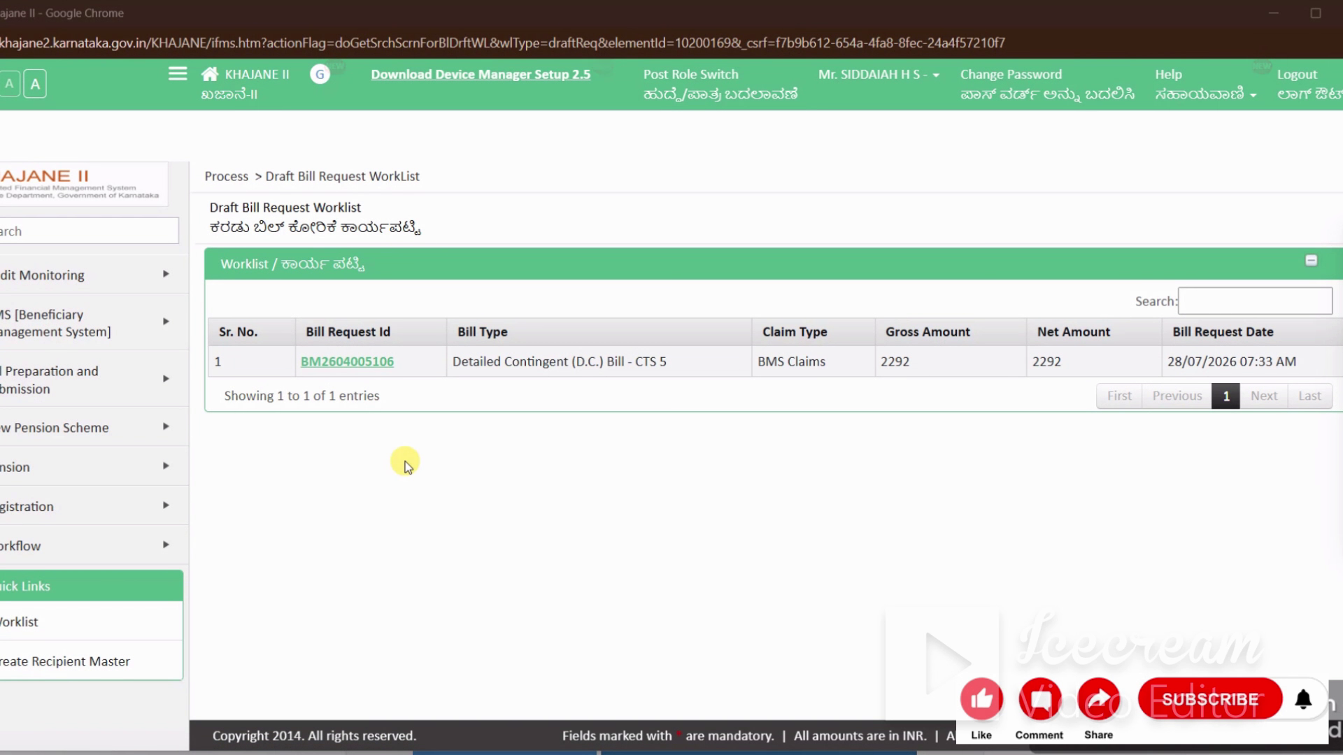
{"action": "left_click", "coordinate": [346, 364]}
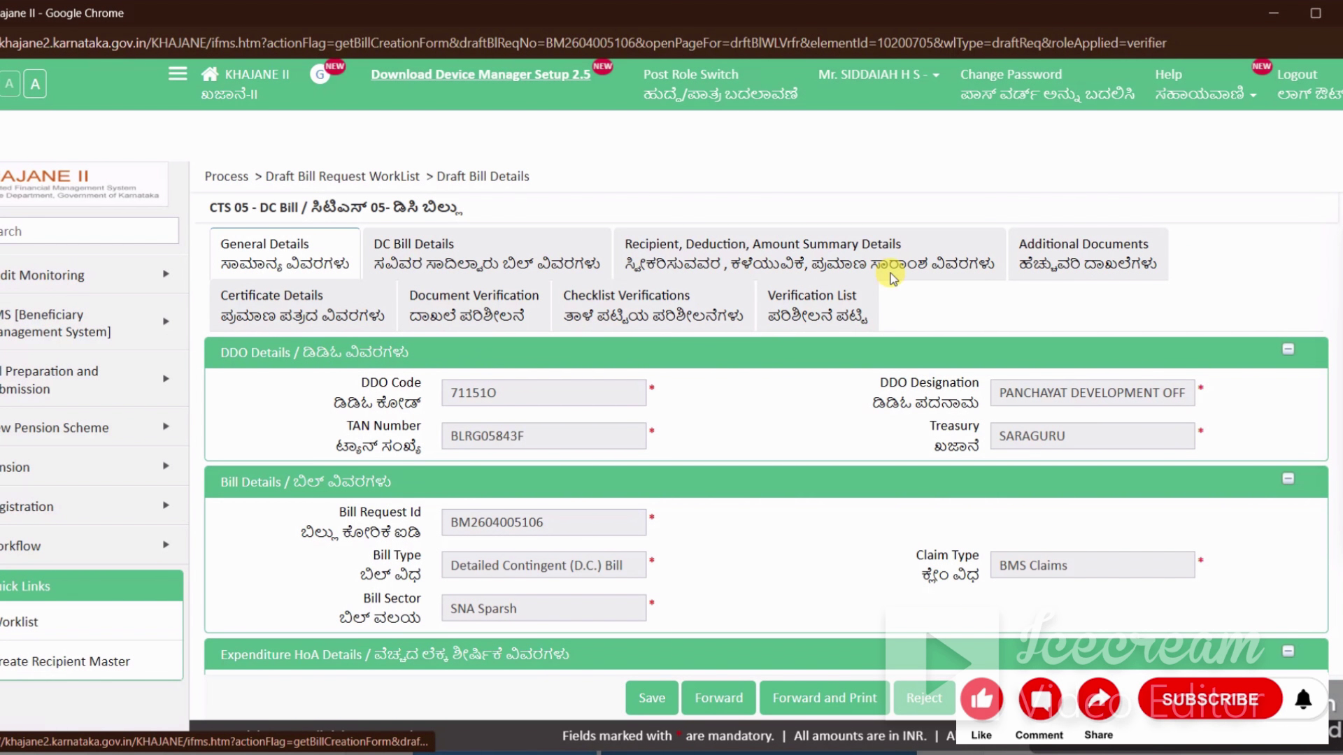
Open the bill's verification list, view the linked Expenditure HoA details and return to the verification list
{"action": "left_click", "coordinate": [839, 319]}
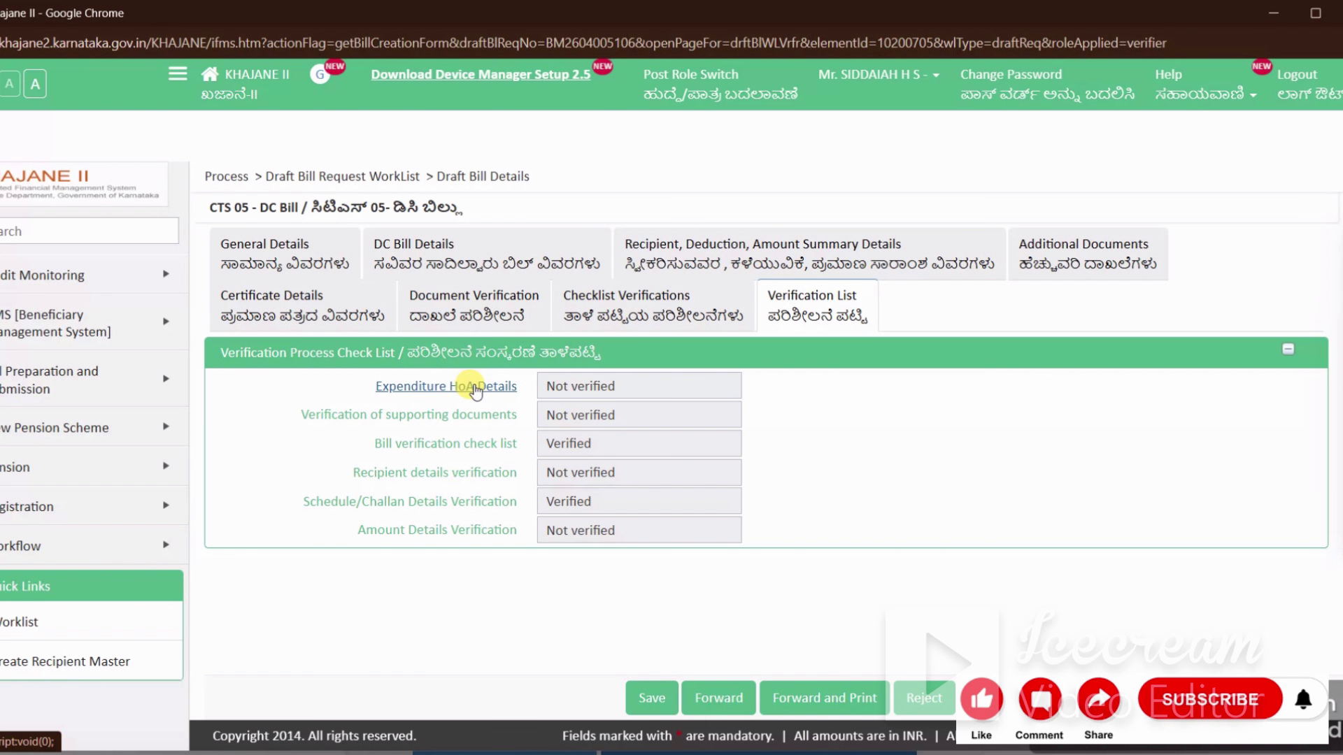
{"action": "left_click", "coordinate": [475, 388]}
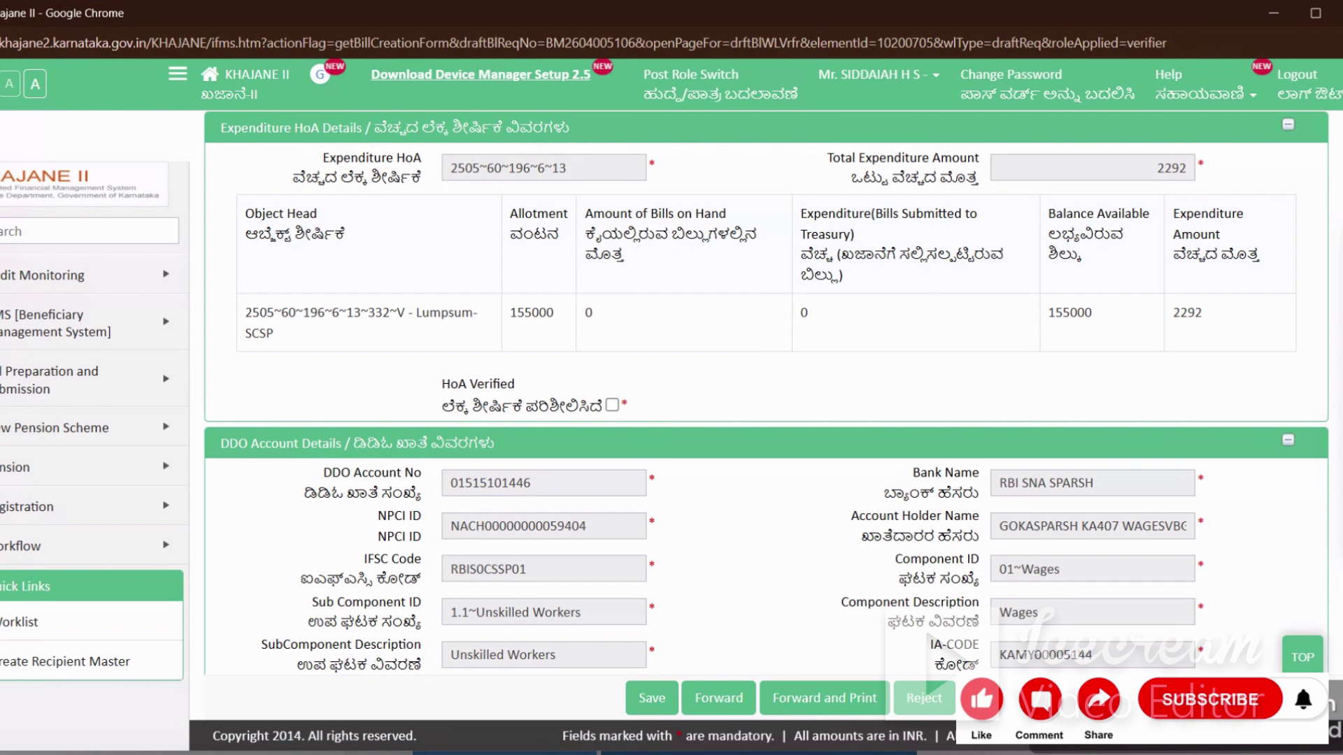
{"action": "scroll", "coordinate": [671, 473], "scroll_direction": "up", "scroll_amount": 8}
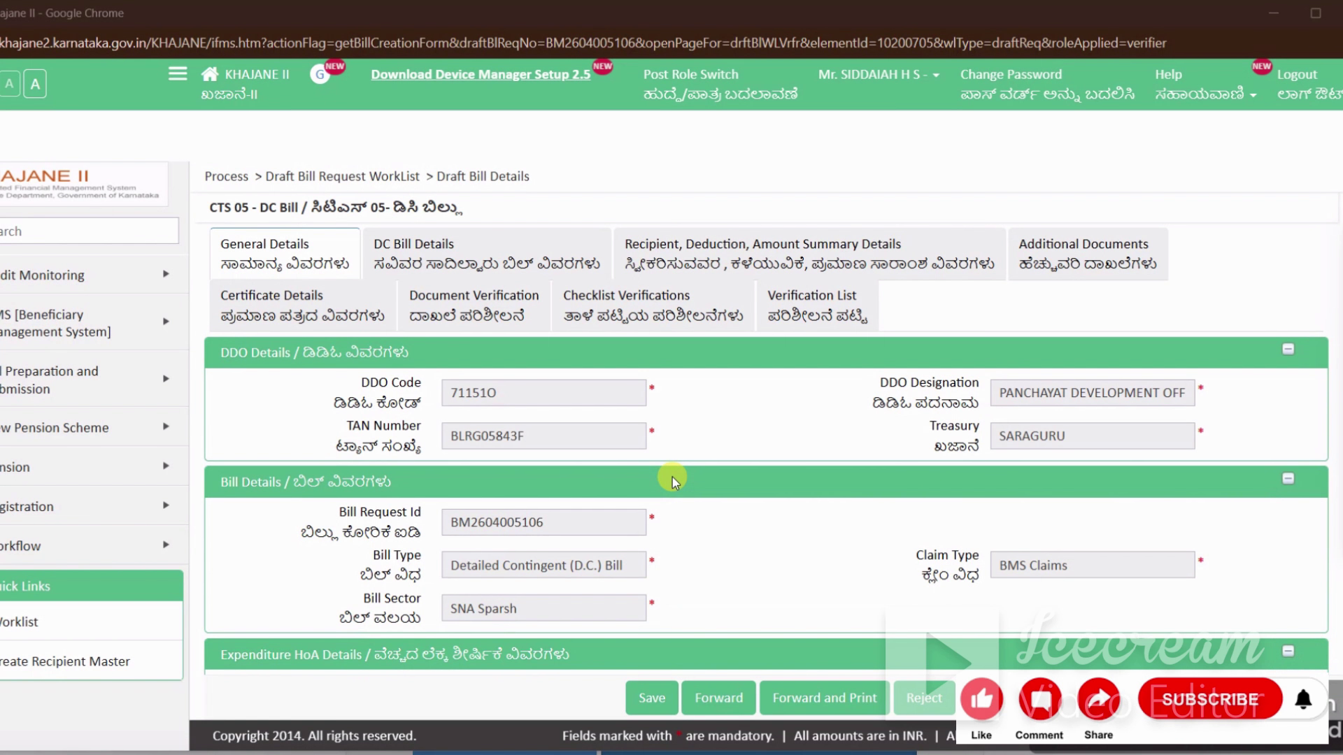
{"action": "left_click", "coordinate": [812, 313]}
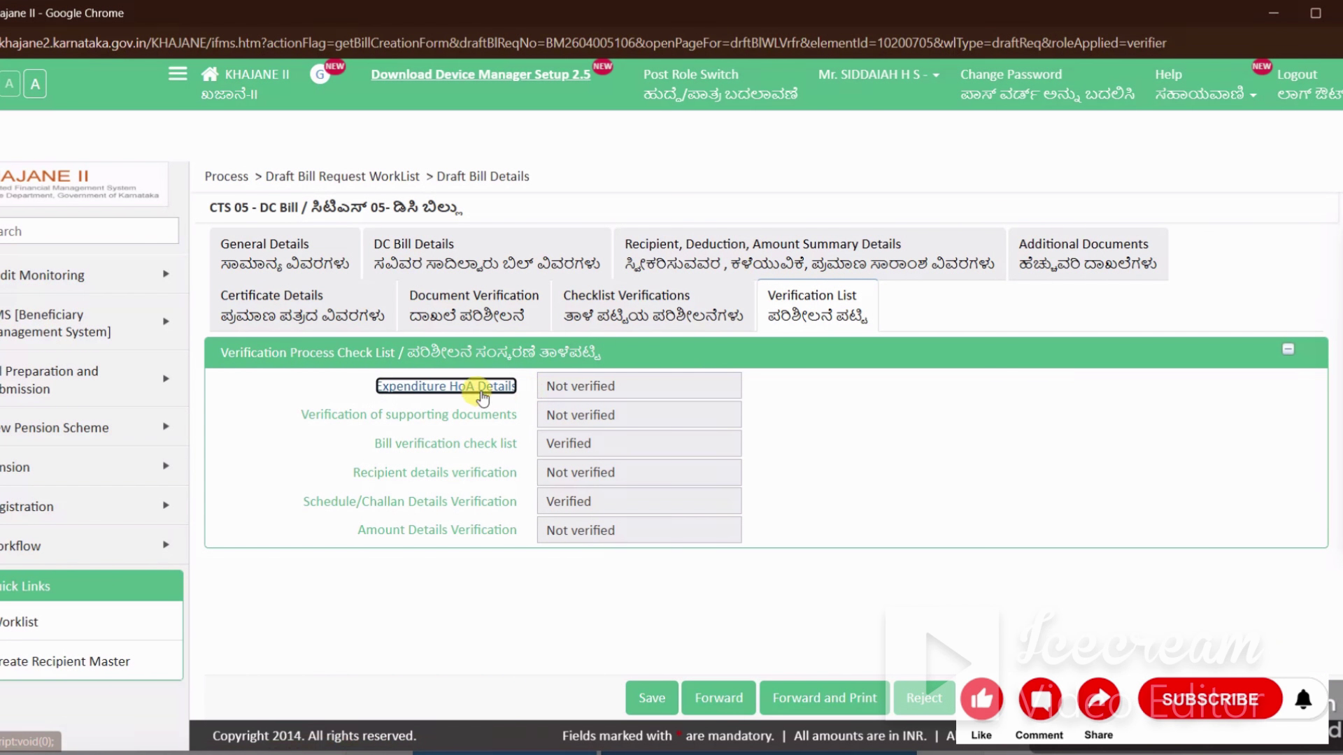
Mark the Expenditure HoA details as verified and return to the bill's verification list
{"action": "left_click", "coordinate": [470, 389]}
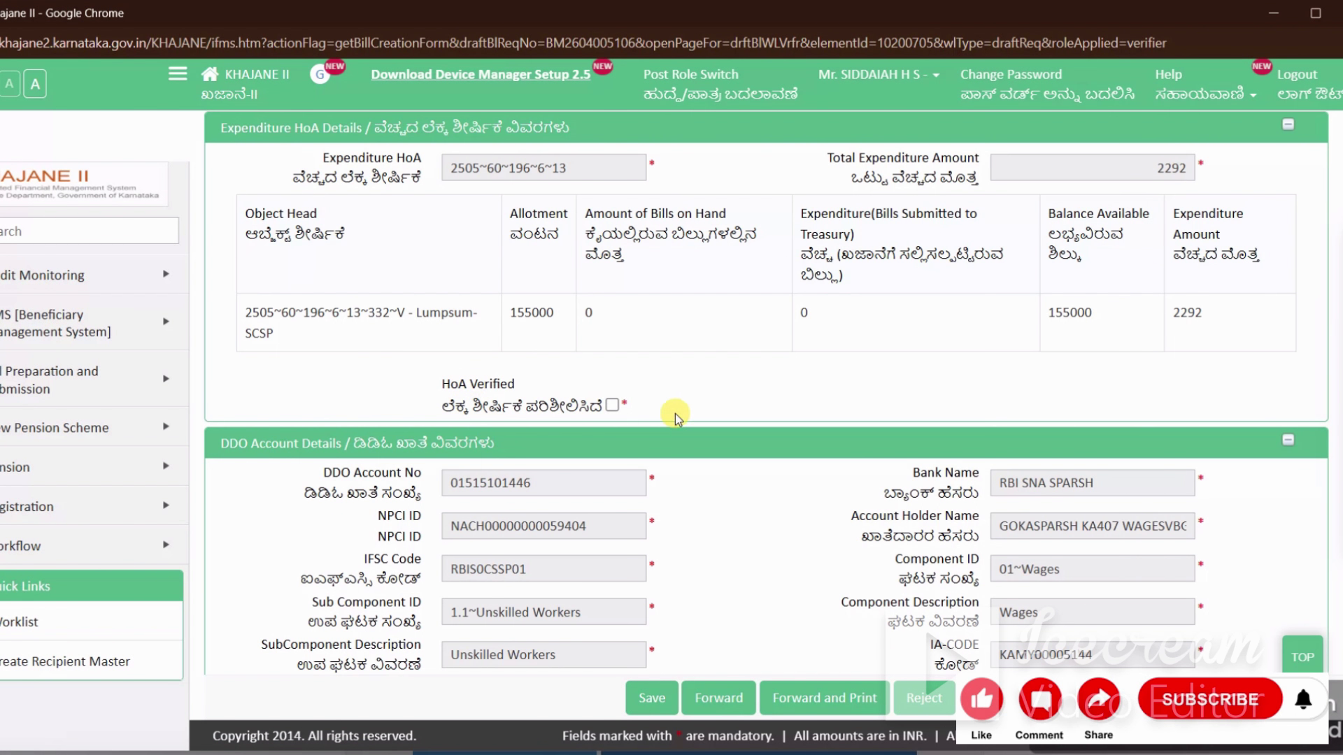
{"action": "left_click", "coordinate": [613, 408]}
{"action": "scroll", "coordinate": [780, 500], "scroll_direction": "down", "scroll_amount": 2}
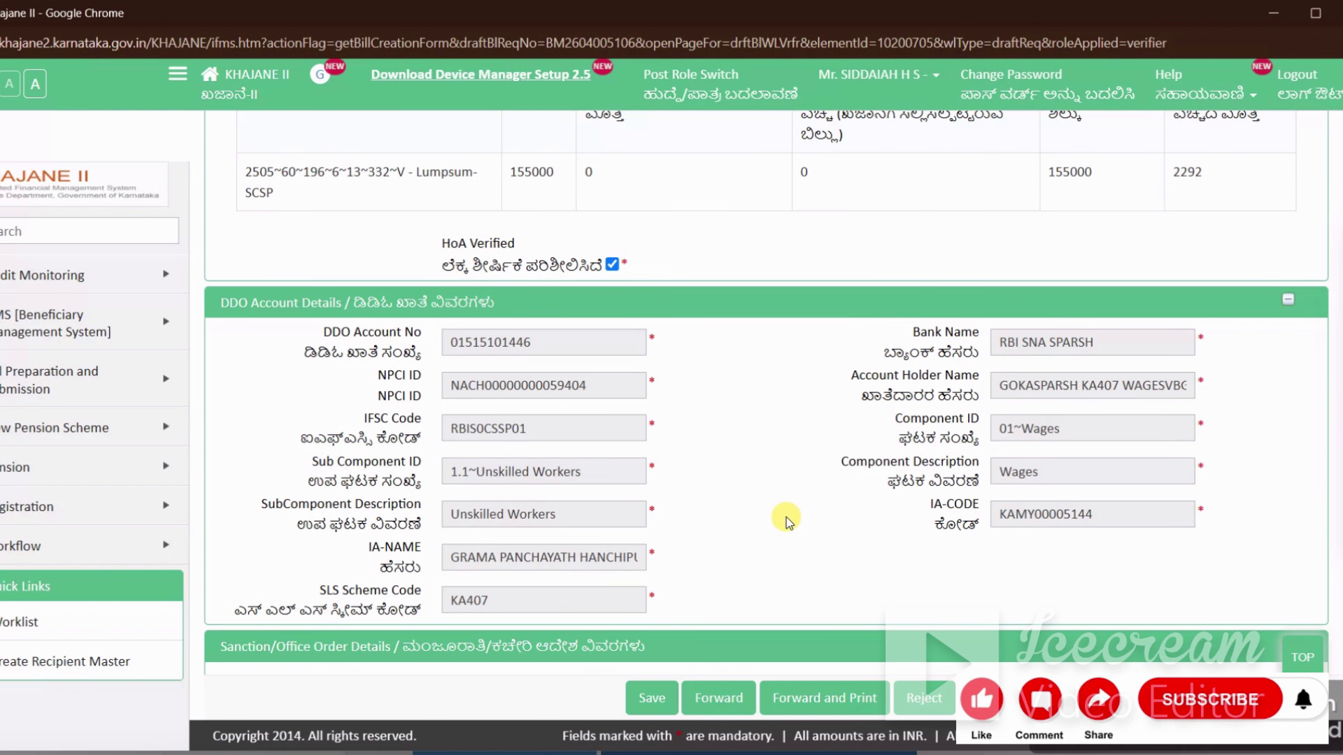
{"action": "scroll", "coordinate": [785, 518], "scroll_direction": "up", "scroll_amount": 10}
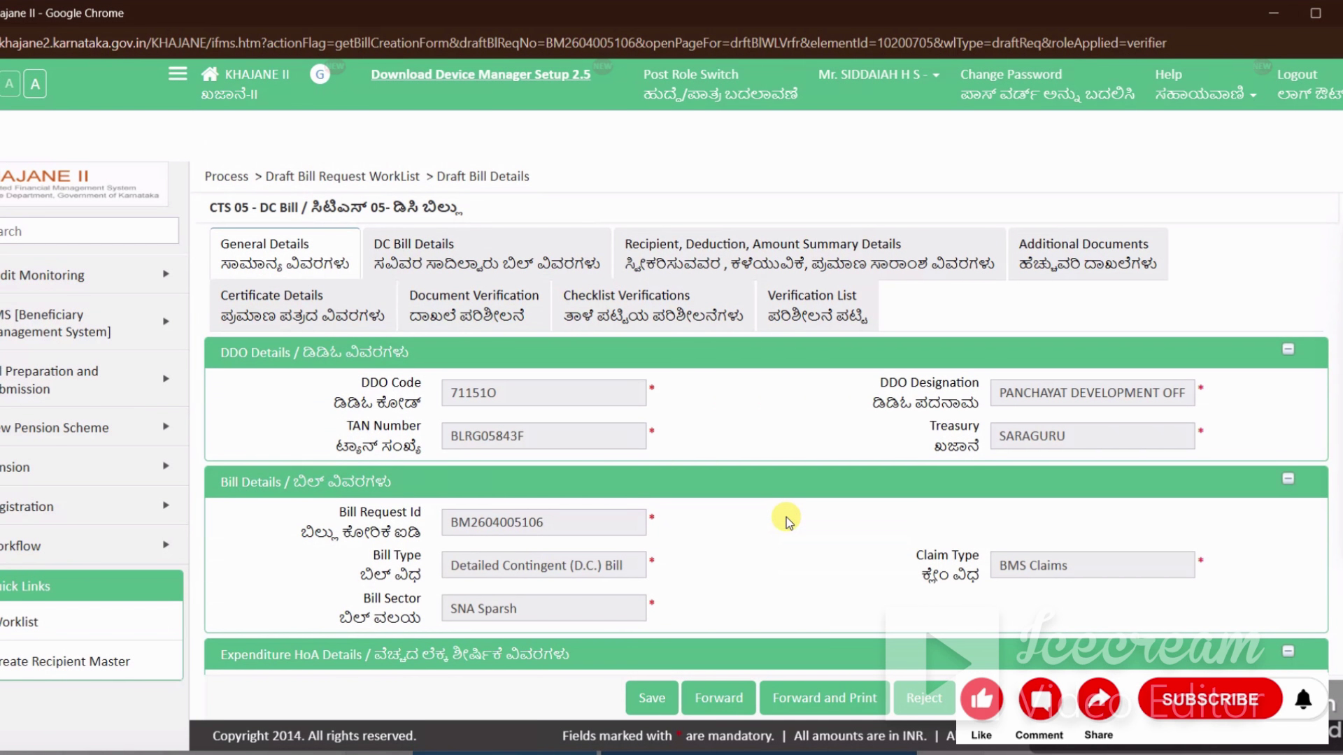
{"action": "left_click", "coordinate": [802, 306]}
{"action": "left_click", "coordinate": [578, 386]}
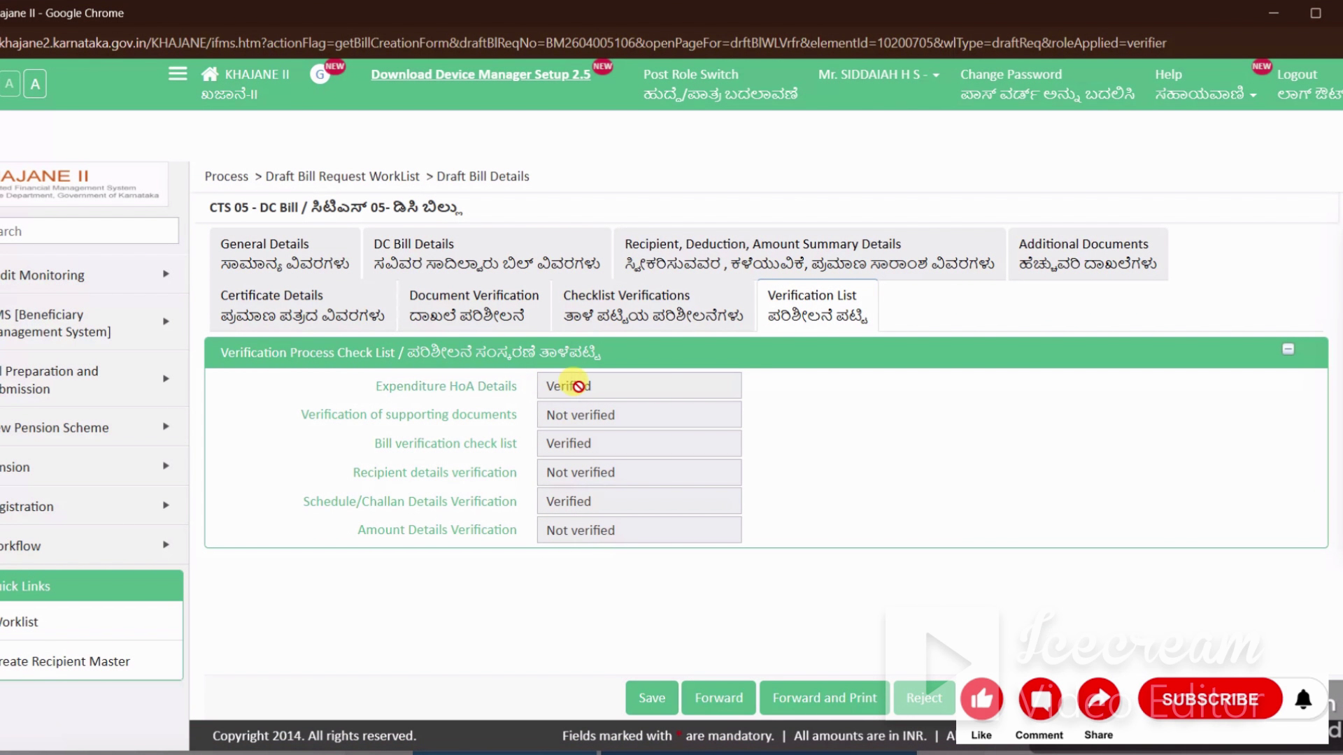
{"action": "left_click", "coordinate": [952, 441]}
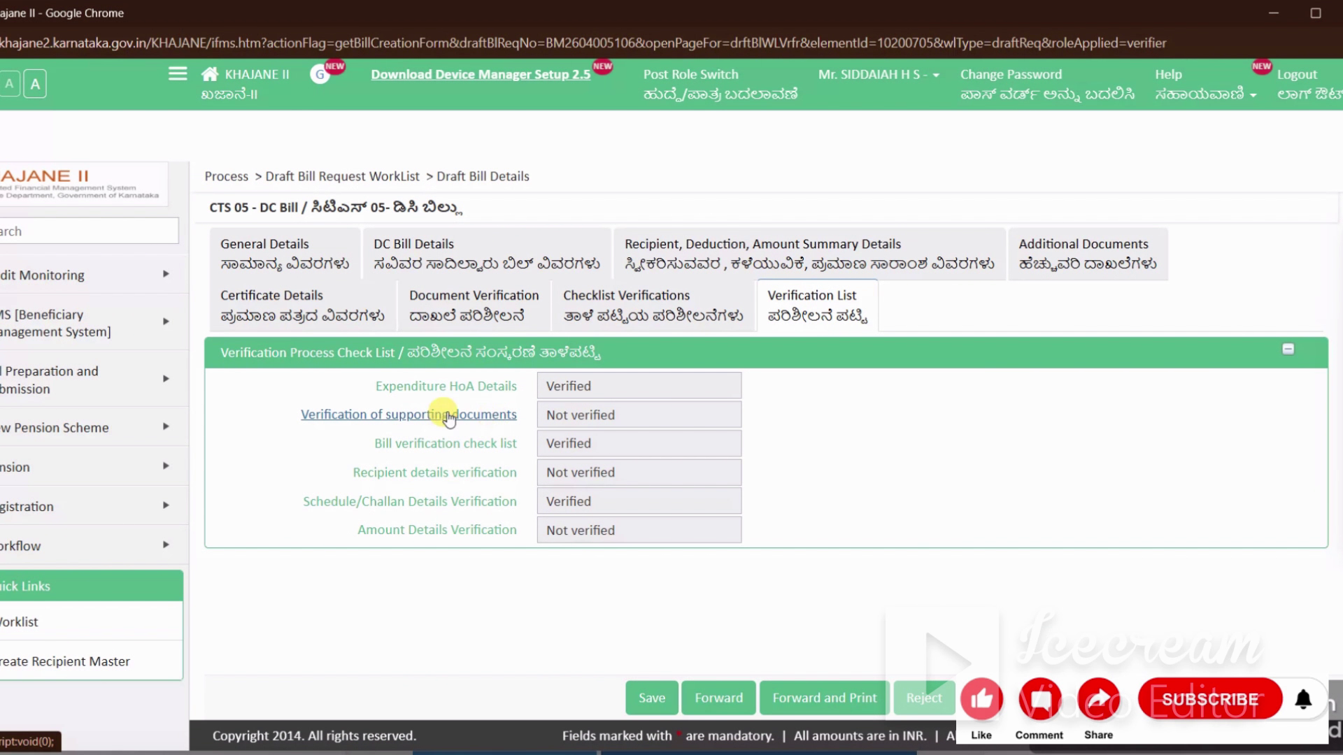
Verify the supporting document Annexure A from the verification list and open the recipient details verification
{"action": "left_click", "coordinate": [439, 415]}
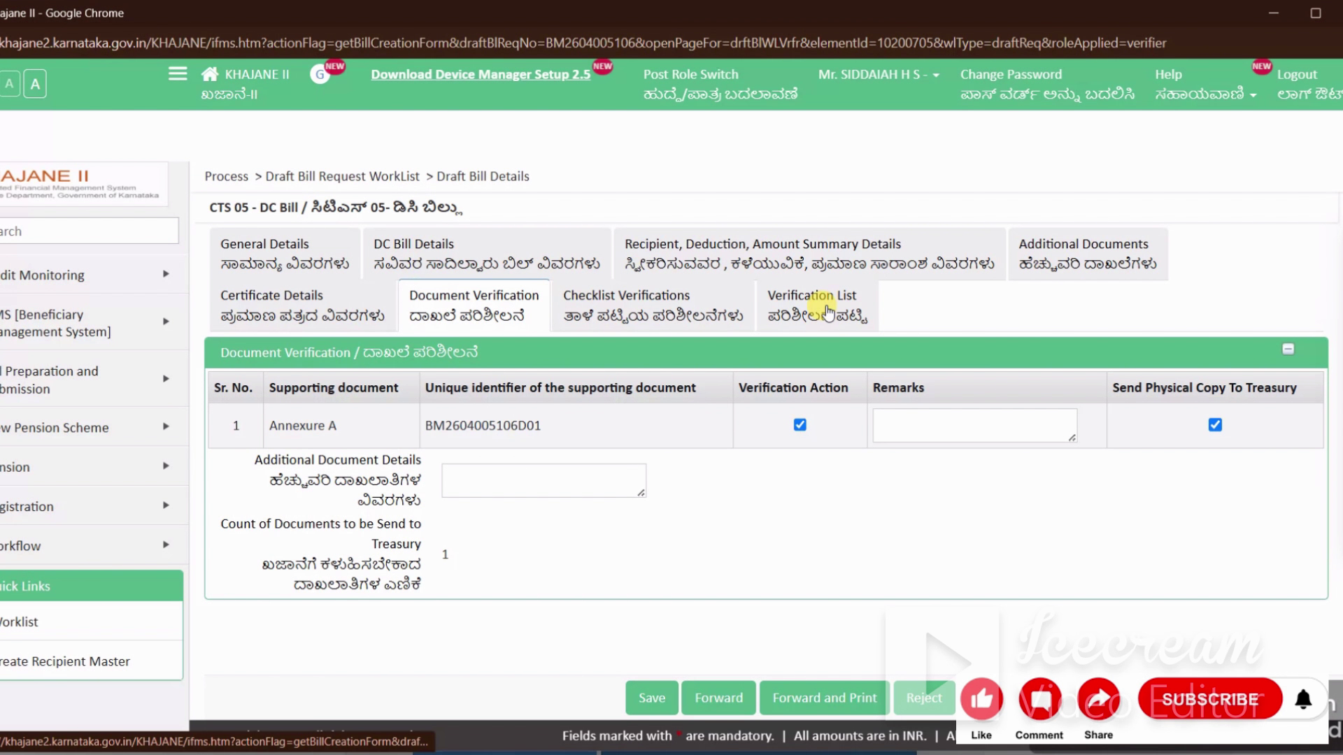
{"action": "left_click", "coordinate": [829, 313]}
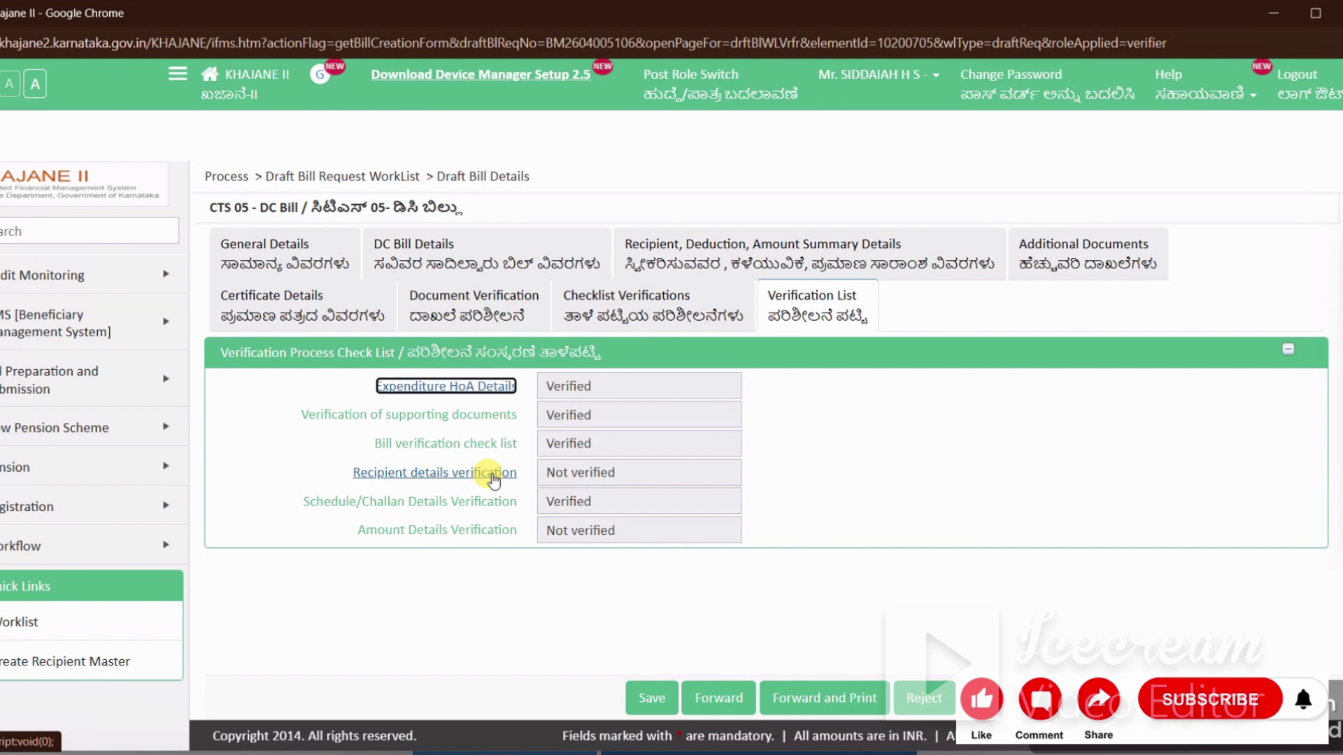
{"action": "left_click", "coordinate": [493, 478]}
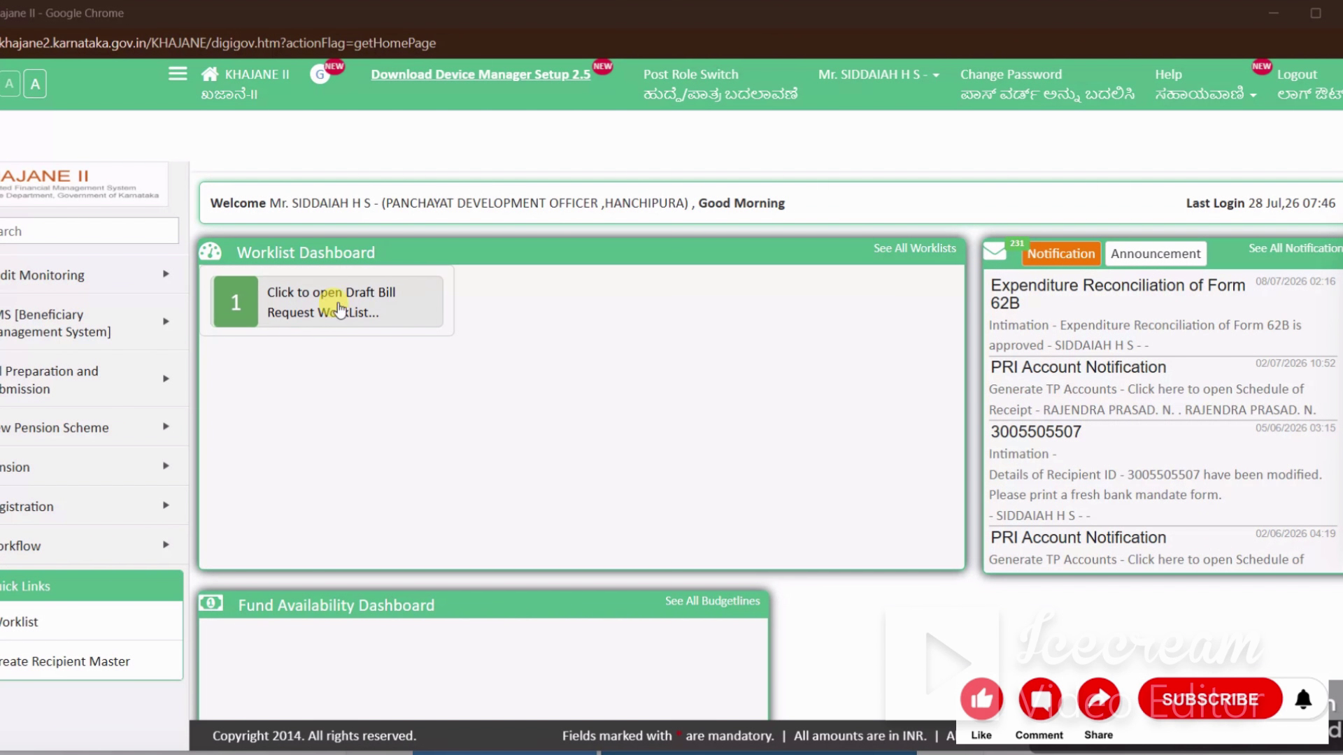
Reopen the pending DC bill request from the Draft Bill Request Worklist and display its verification list
{"action": "left_click", "coordinate": [338, 303]}
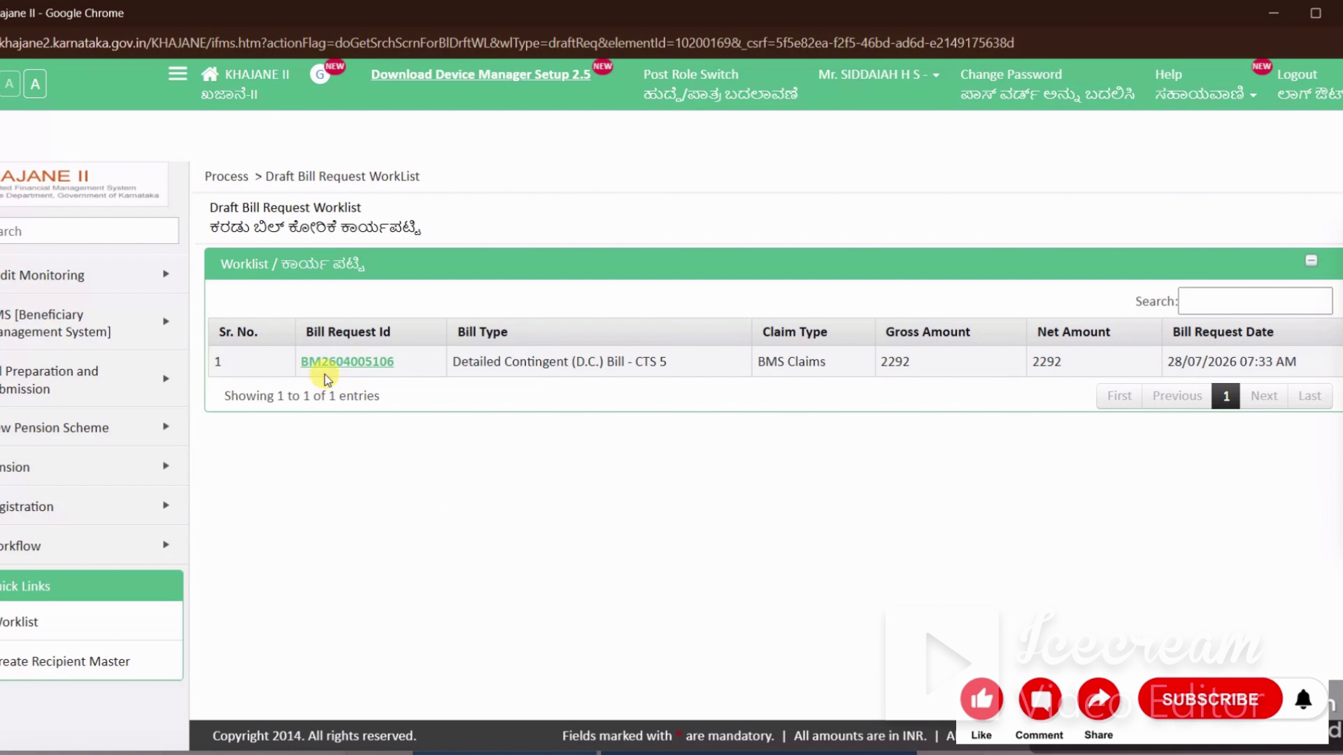
{"action": "left_click", "coordinate": [349, 361]}
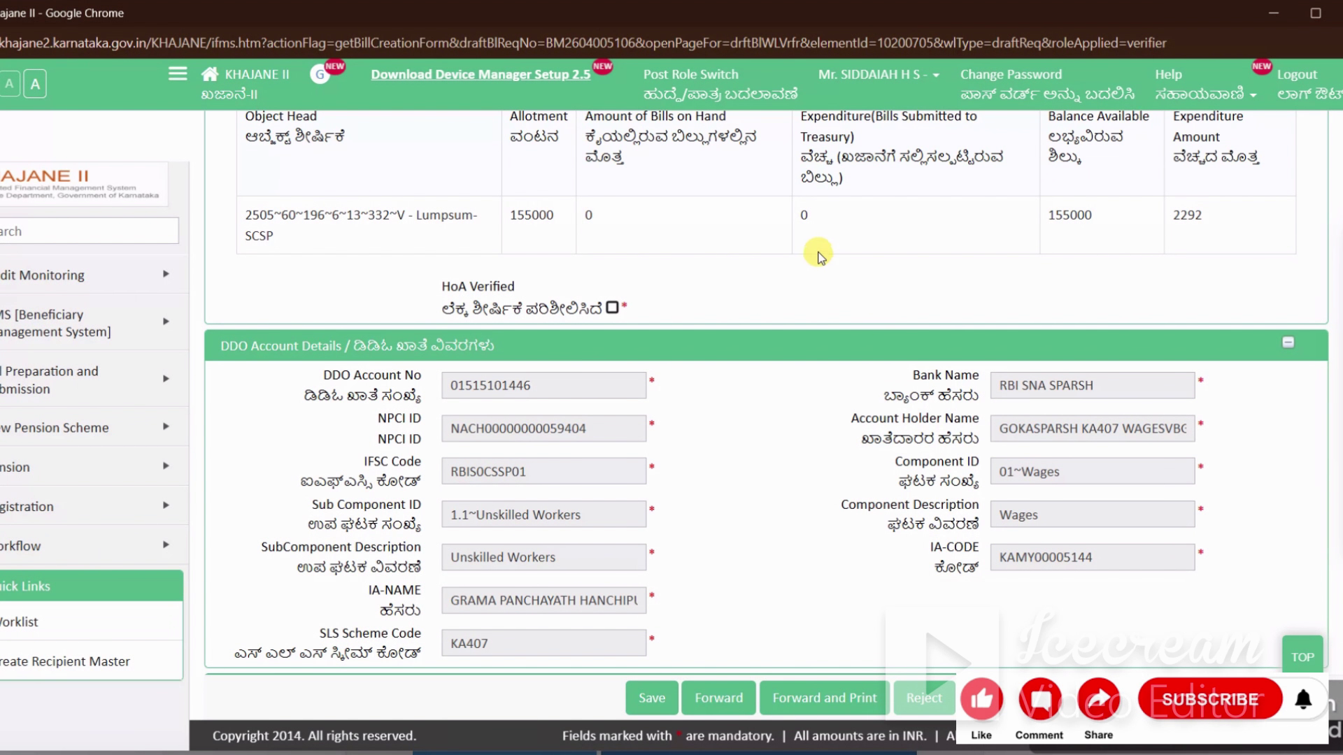
{"action": "scroll", "coordinate": [833, 319], "scroll_direction": "up", "scroll_amount": 10}
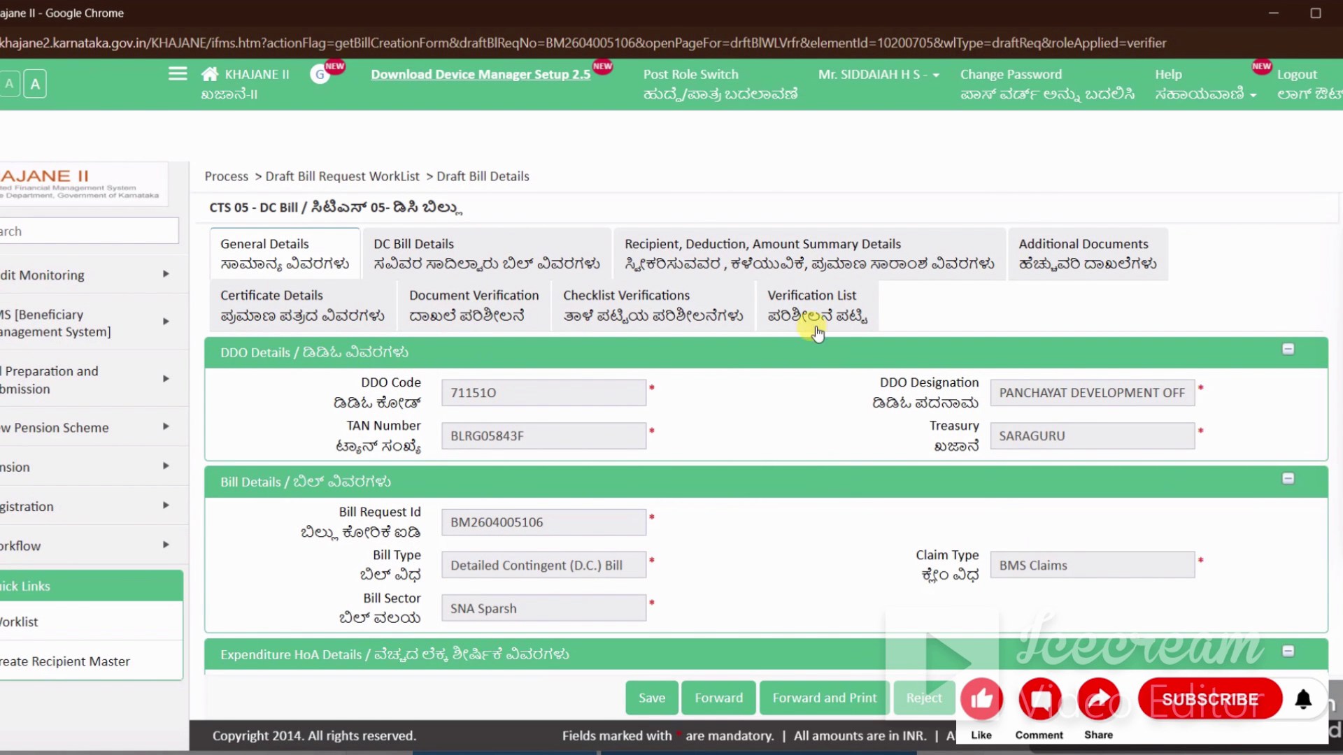
{"action": "left_click", "coordinate": [811, 308]}
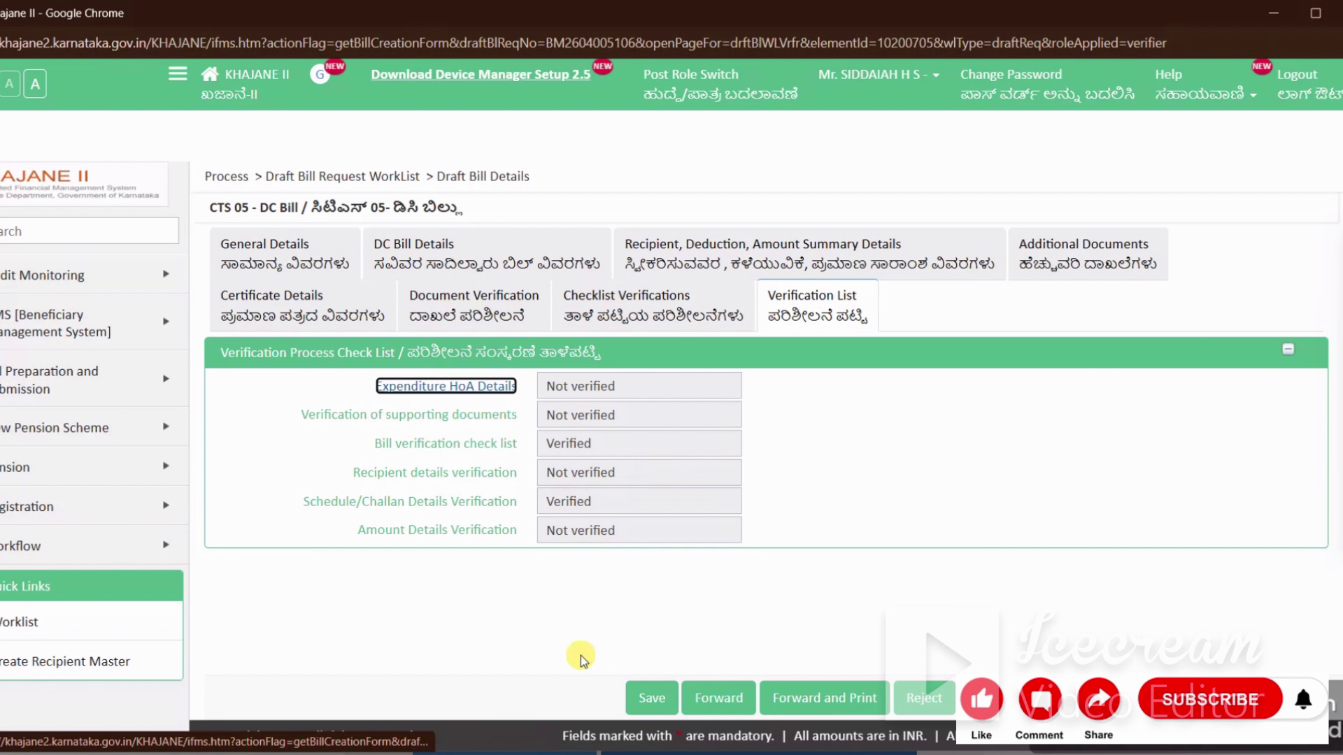
Mark the Expenditure HoA as verified, verify supporting document Annexure A with its physical copy sent to treasury, and return to the verification list
{"action": "left_click", "coordinate": [444, 387]}
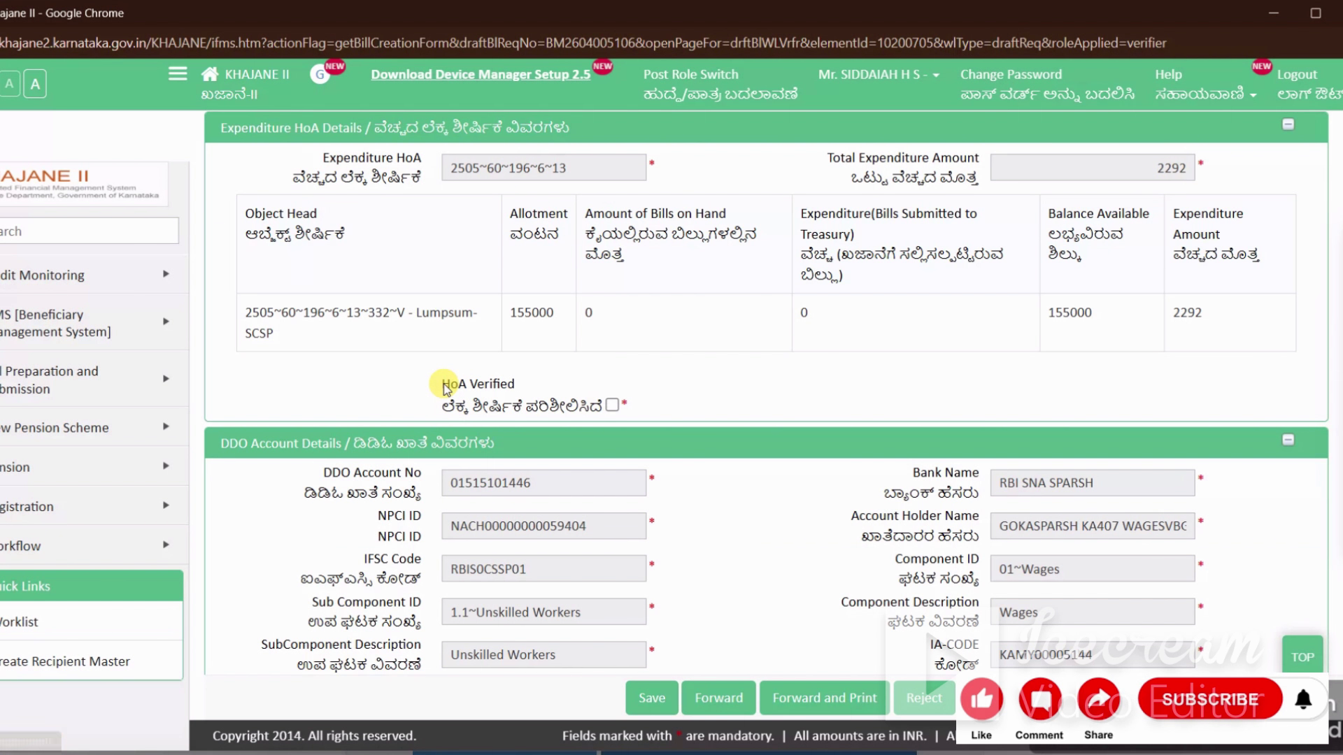
{"action": "left_click", "coordinate": [612, 406]}
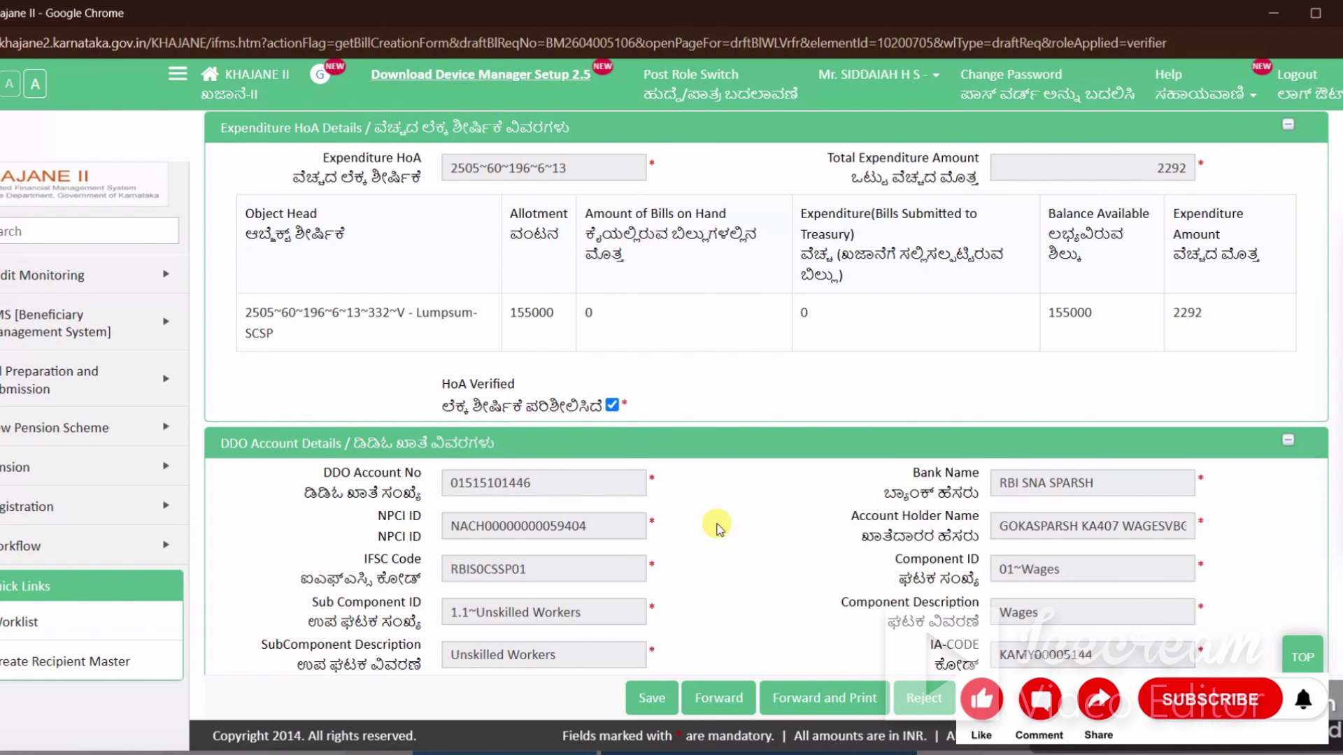
{"action": "scroll", "coordinate": [717, 525], "scroll_direction": "down", "scroll_amount": 2}
{"action": "scroll", "coordinate": [726, 544], "scroll_direction": "up", "scroll_amount": 6}
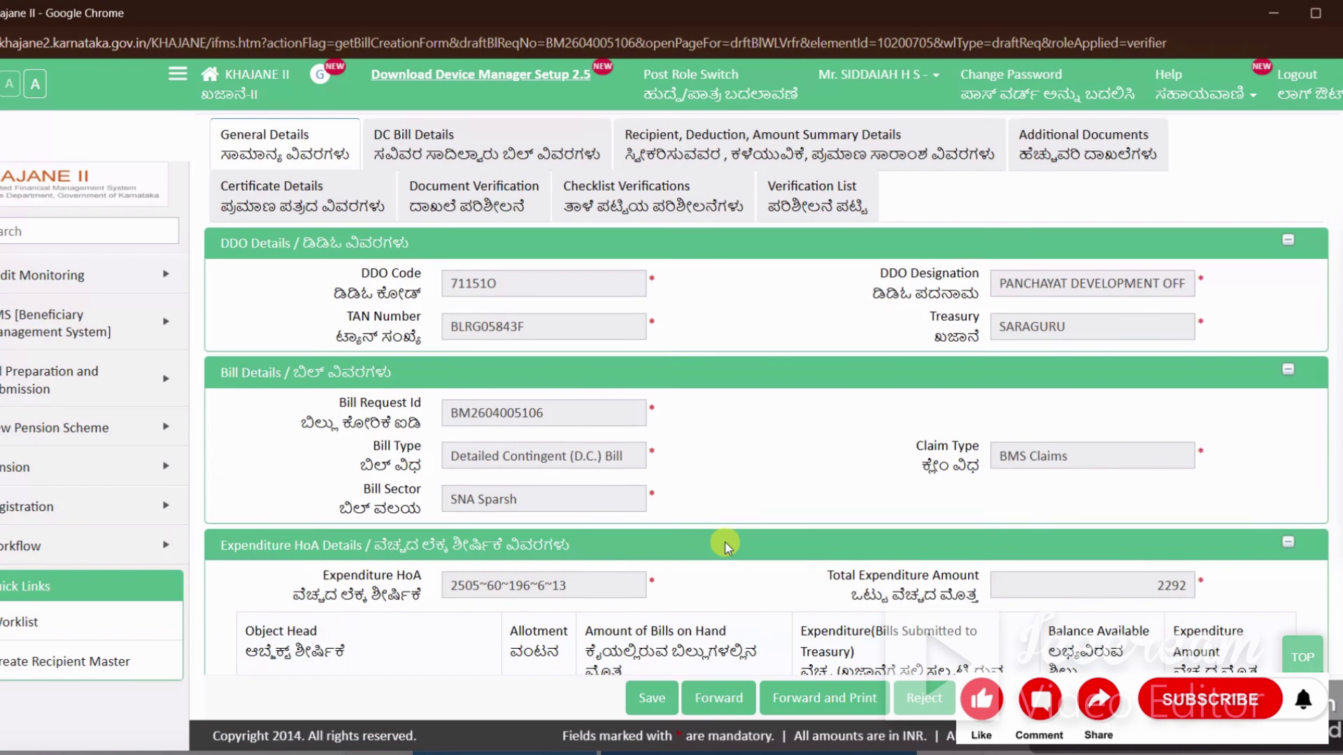
{"action": "left_click", "coordinate": [817, 318]}
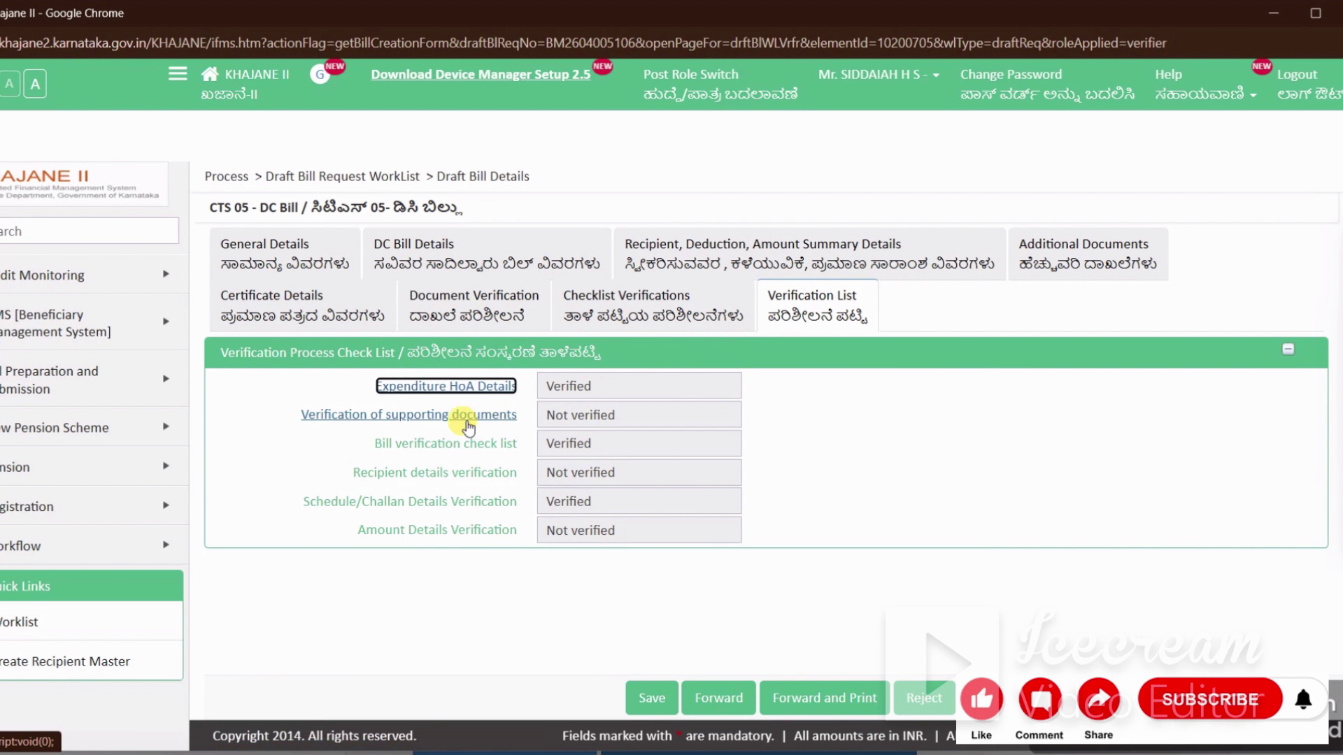
{"action": "left_click", "coordinate": [448, 418]}
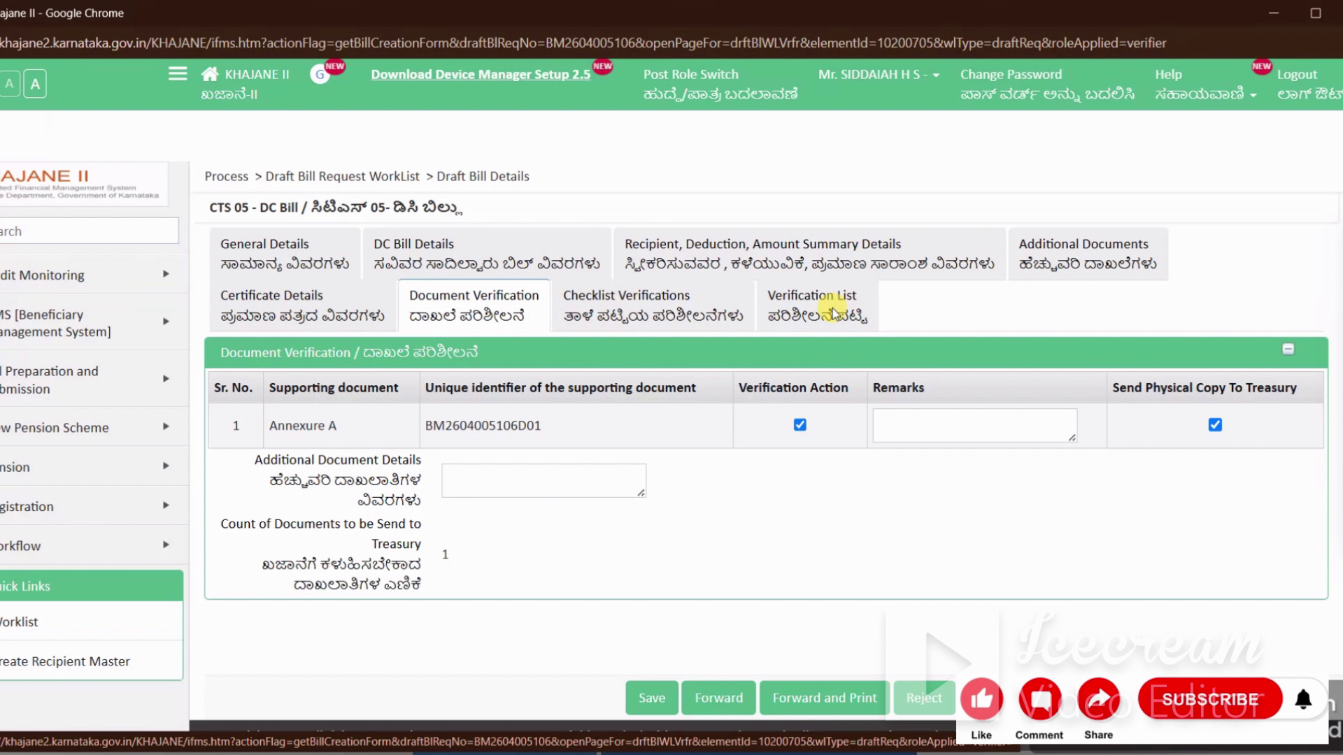
{"action": "left_click", "coordinate": [834, 312]}
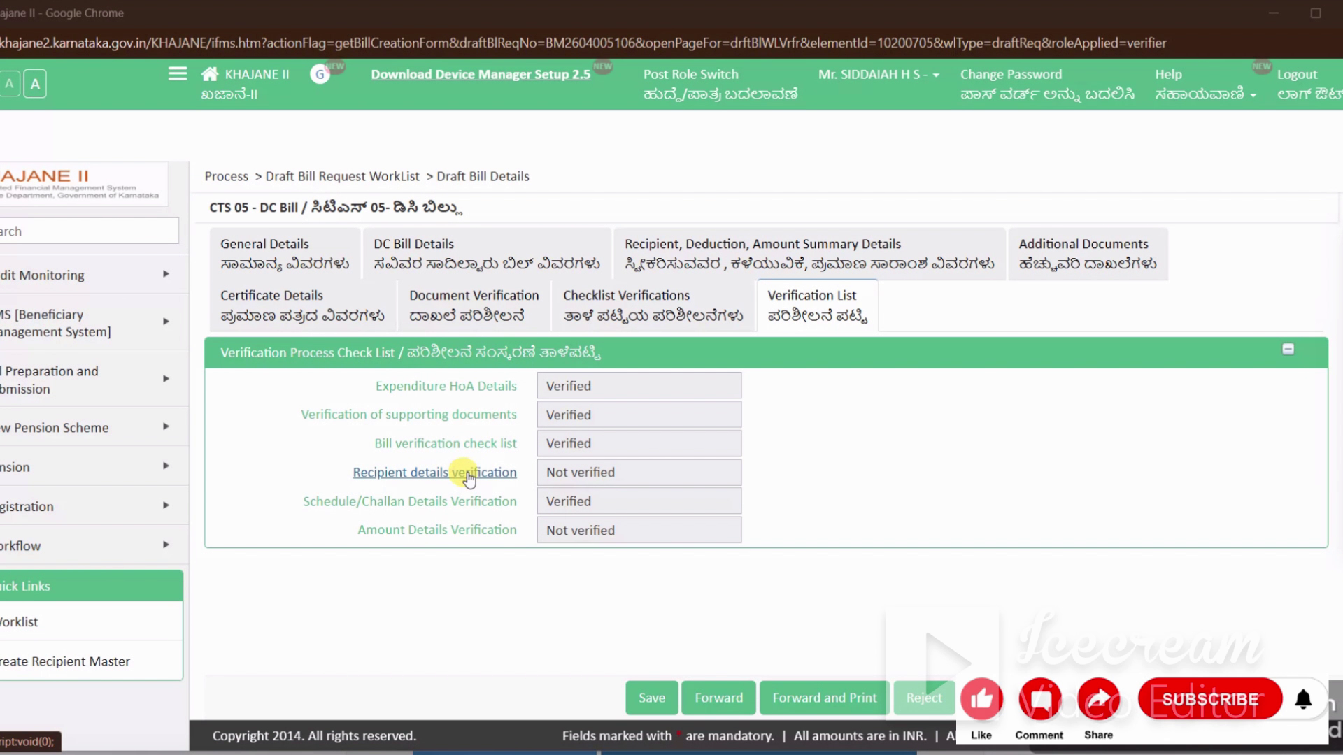
Mark the recipient details and the amount details as verified, and return to the verification list
{"action": "left_click", "coordinate": [467, 477]}
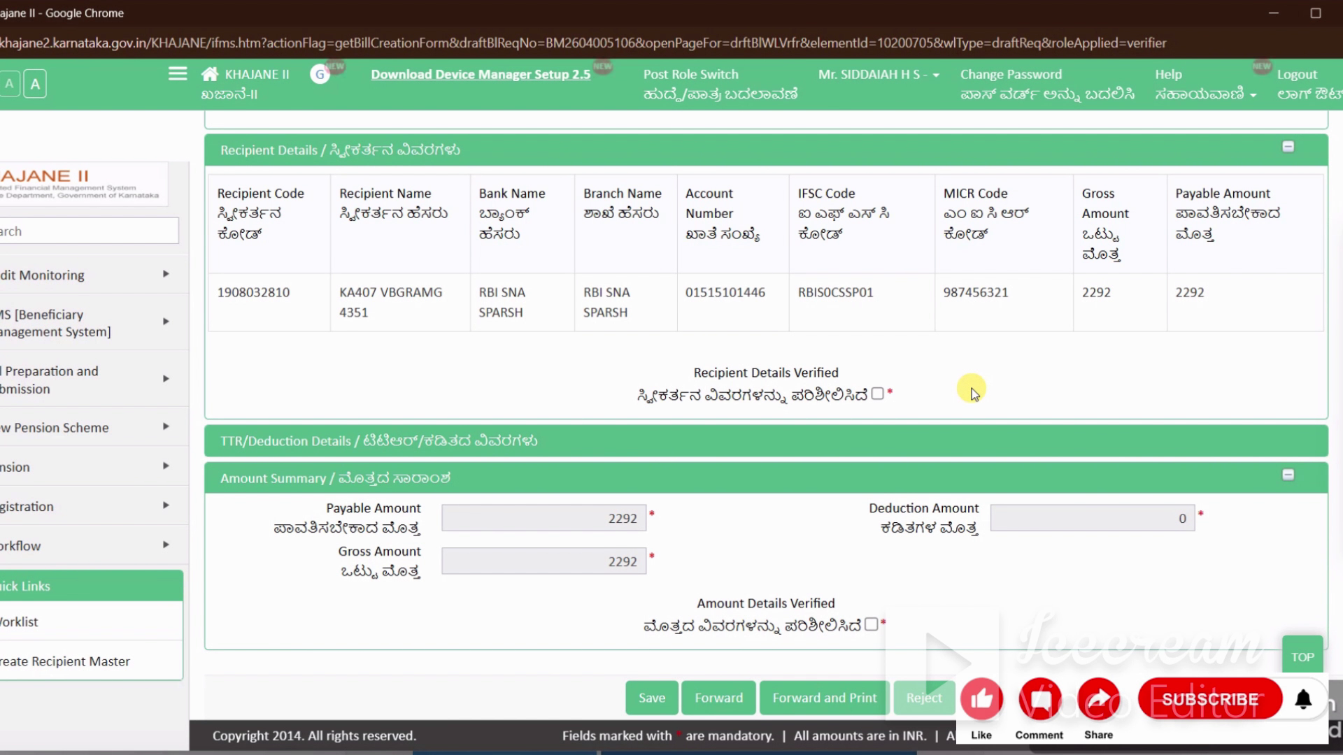
{"action": "scroll", "coordinate": [972, 390], "scroll_direction": "up", "scroll_amount": 5}
{"action": "scroll", "coordinate": [878, 480], "scroll_direction": "down", "scroll_amount": 4}
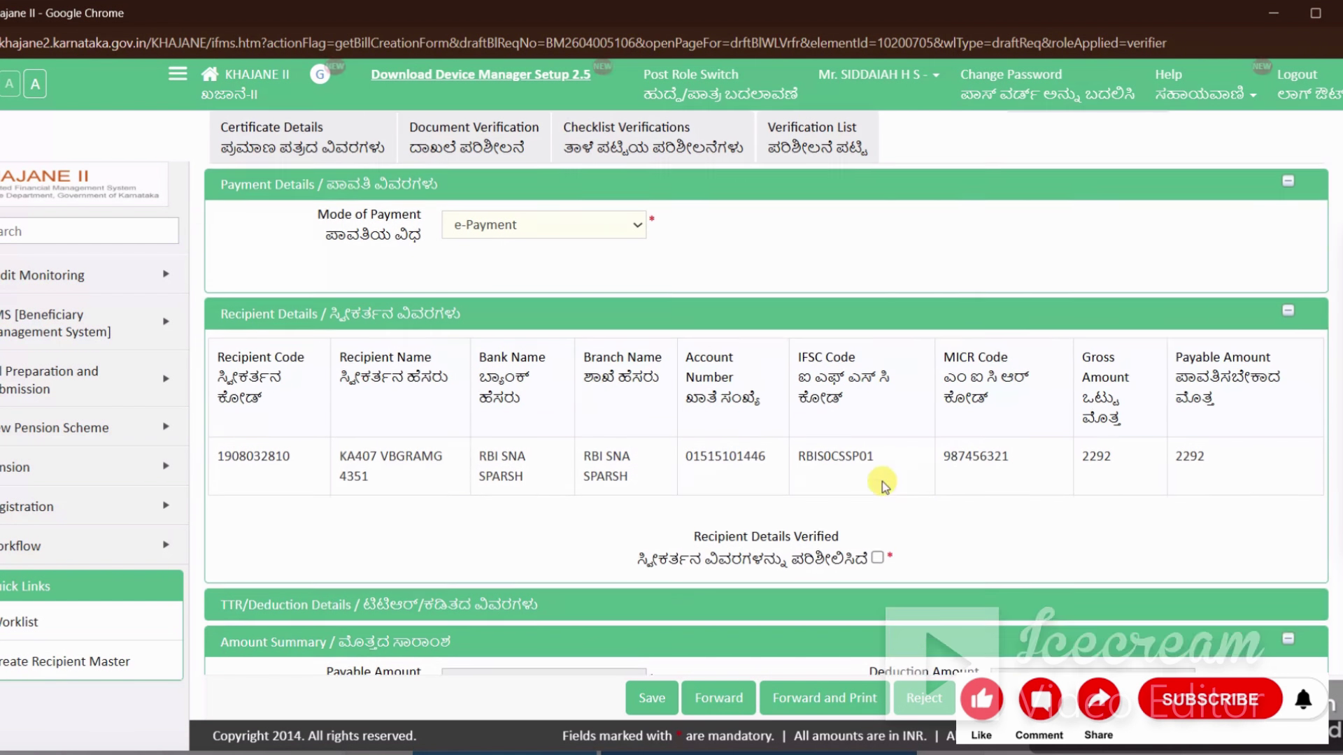
{"action": "scroll", "coordinate": [879, 472], "scroll_direction": "down", "scroll_amount": 1}
{"action": "left_click", "coordinate": [873, 627]}
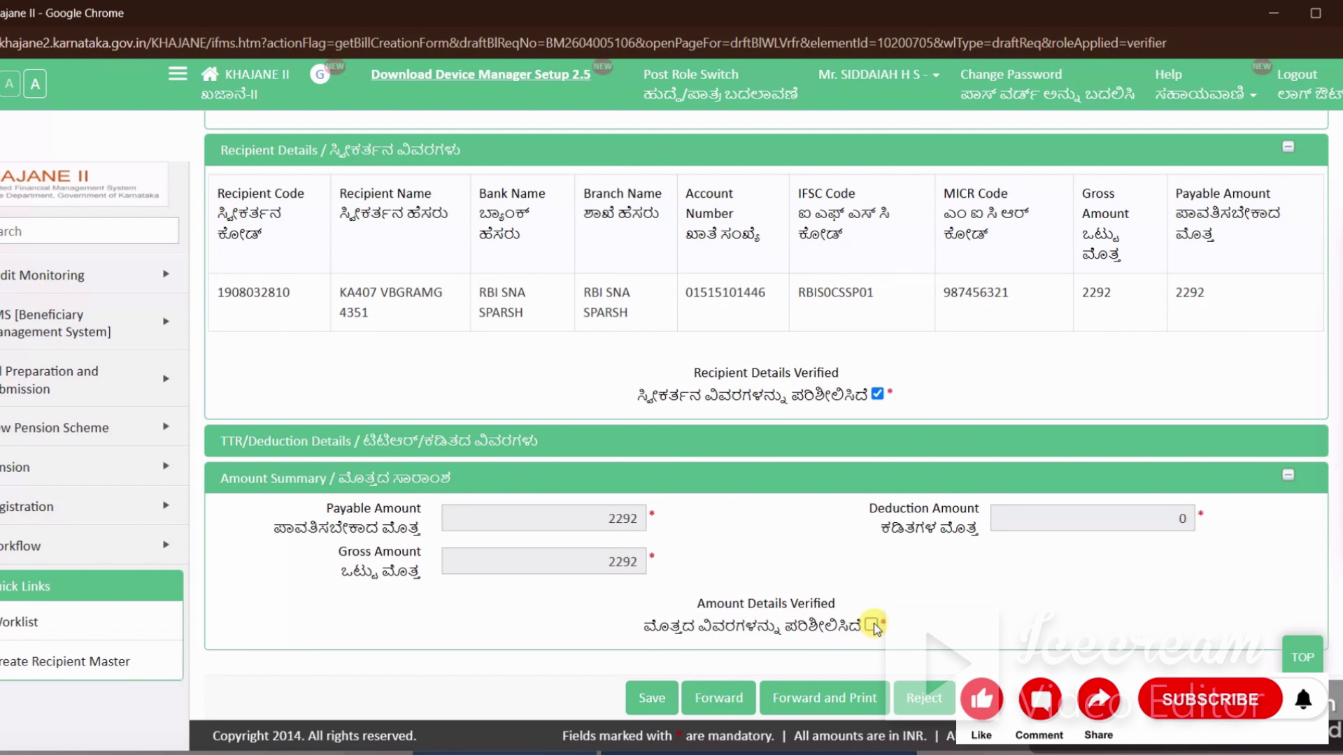
{"action": "scroll", "coordinate": [957, 580], "scroll_direction": "up", "scroll_amount": 5}
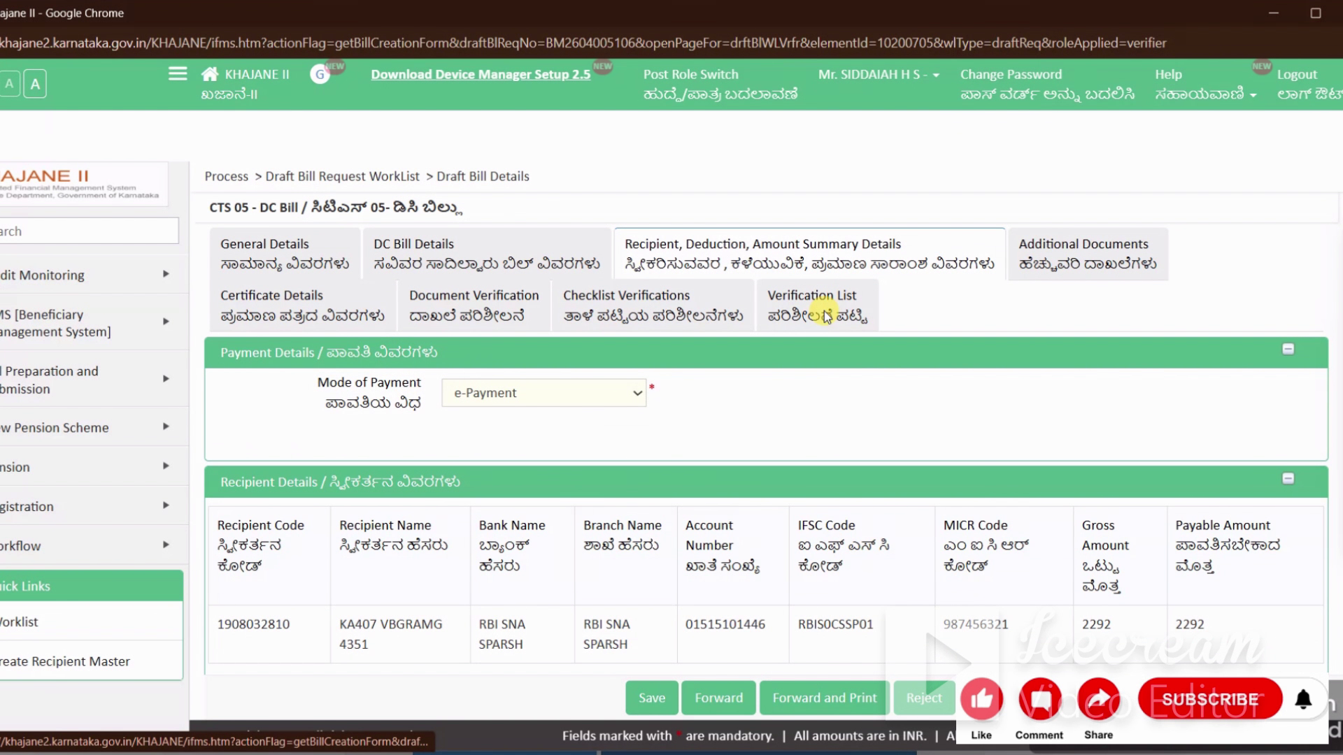
{"action": "left_click", "coordinate": [826, 317]}
Forward the verified bill, accept the verification declaration and dismiss the Bill Information message
{"action": "left_click", "coordinate": [608, 693]}
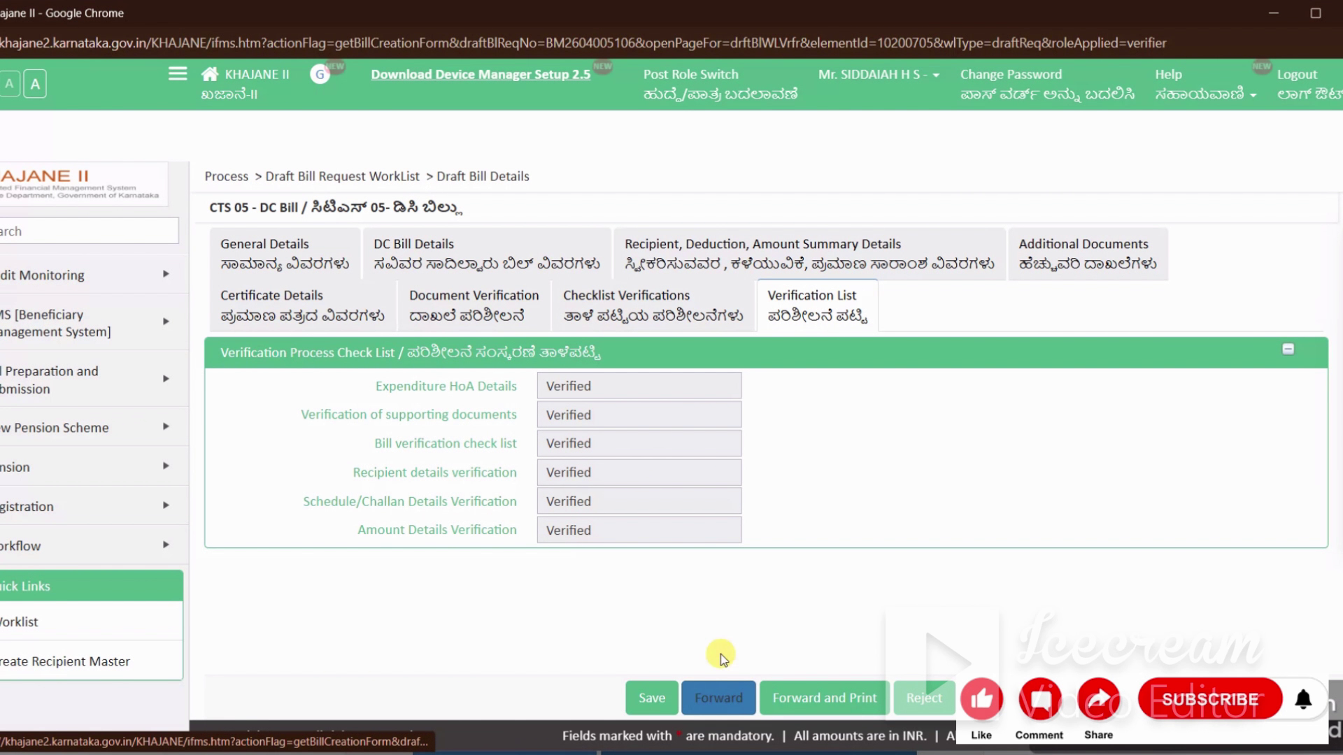
{"action": "left_click", "coordinate": [712, 701]}
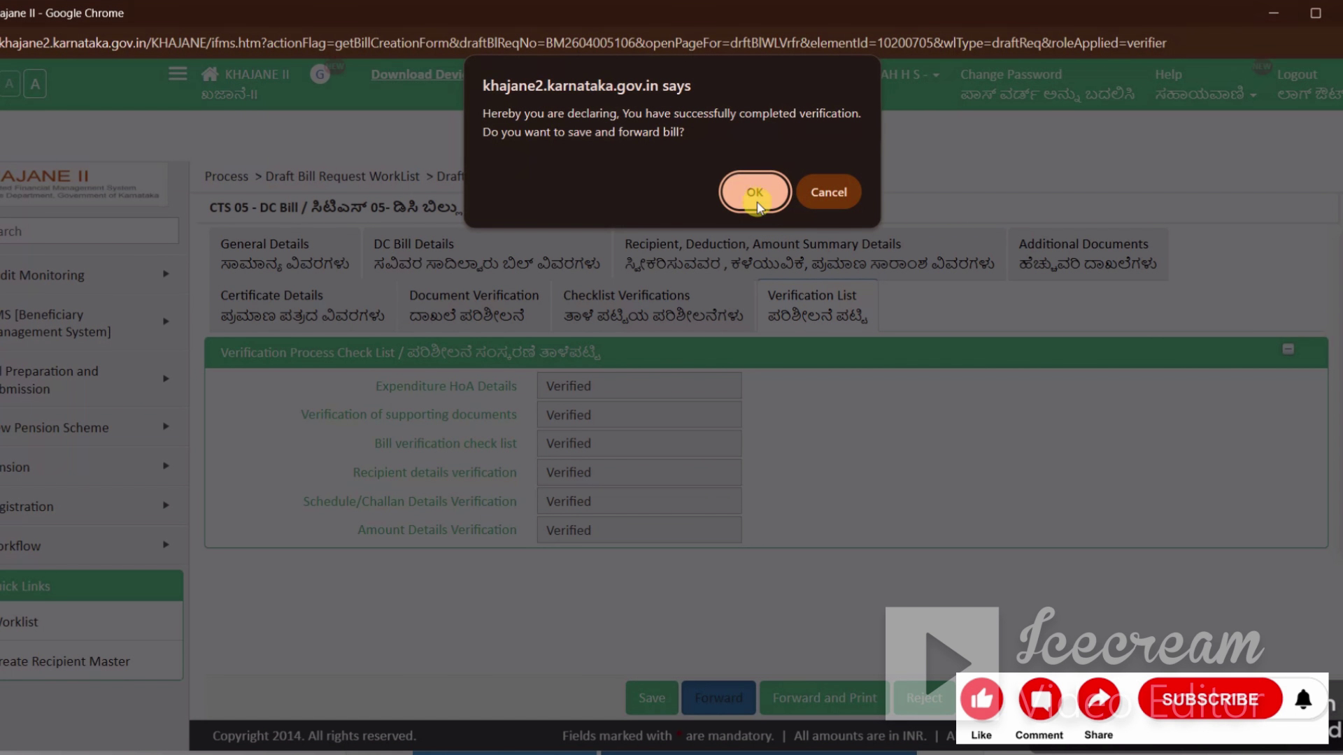
{"action": "left_click", "coordinate": [755, 191]}
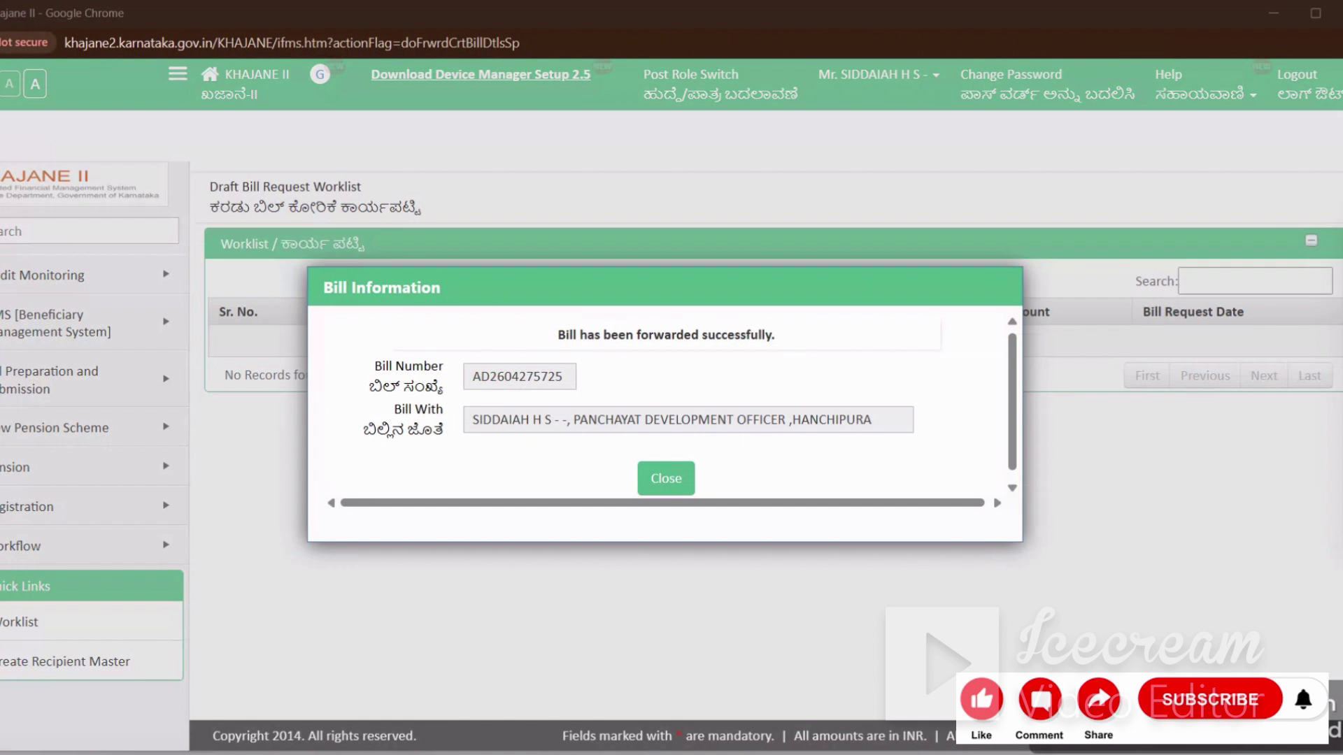
{"action": "left_click_drag", "start_coordinate": [545, 344], "coordinate": [750, 359]}
{"action": "left_click", "coordinate": [735, 381]}
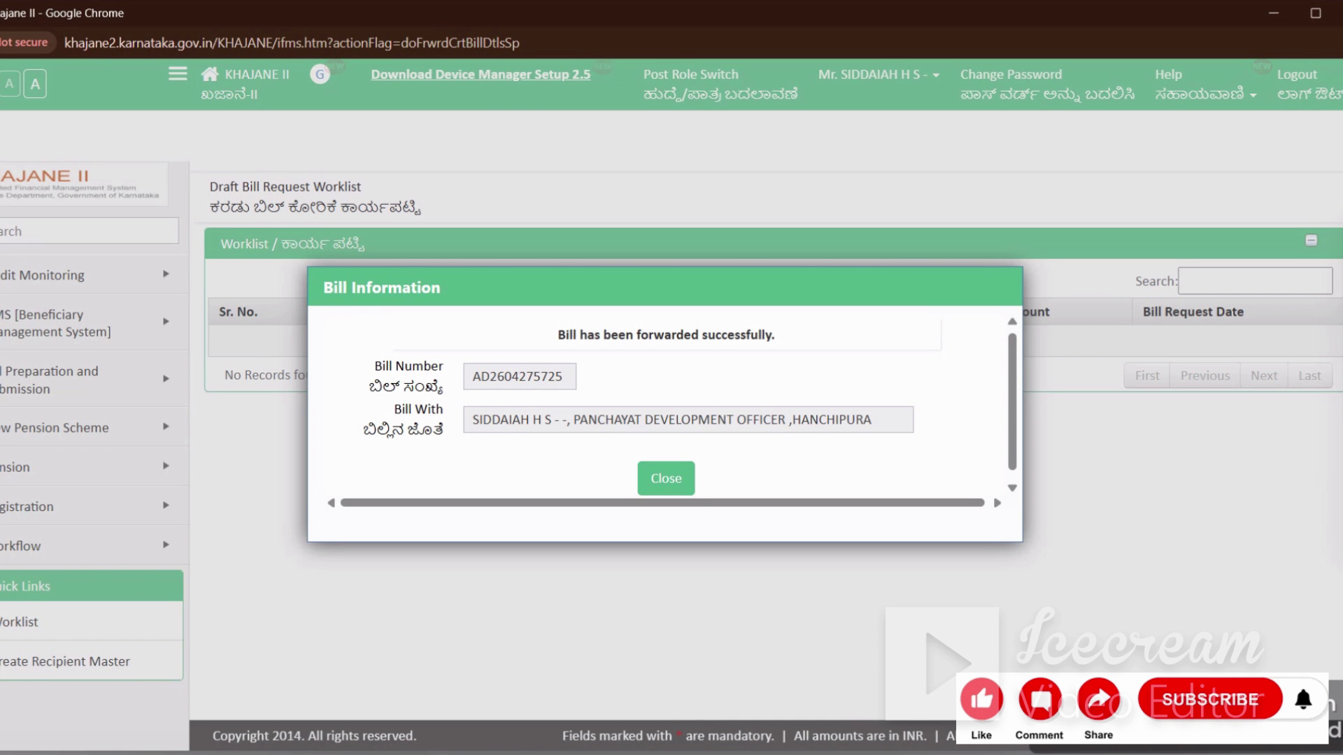
{"action": "left_click", "coordinate": [666, 481]}
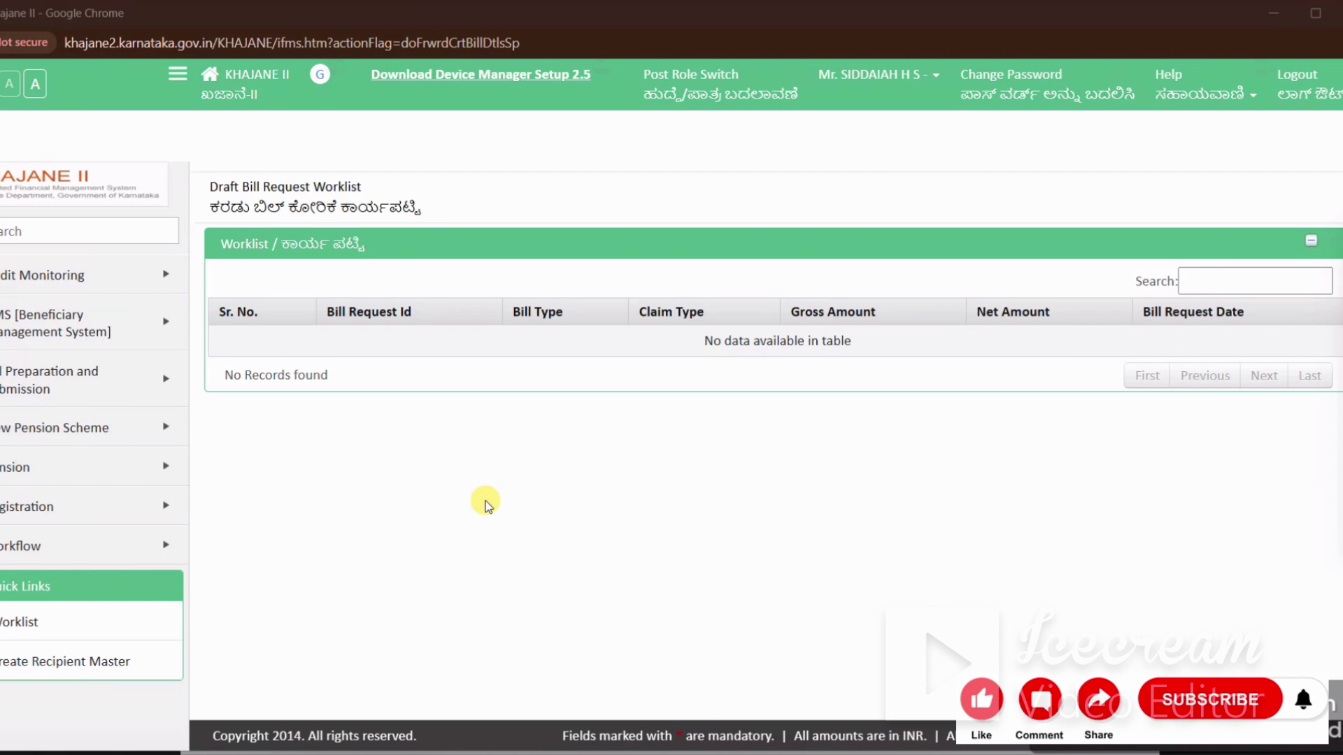
Switch the post role to Drawing and Disbursement Officer
{"action": "left_click", "coordinate": [699, 88]}
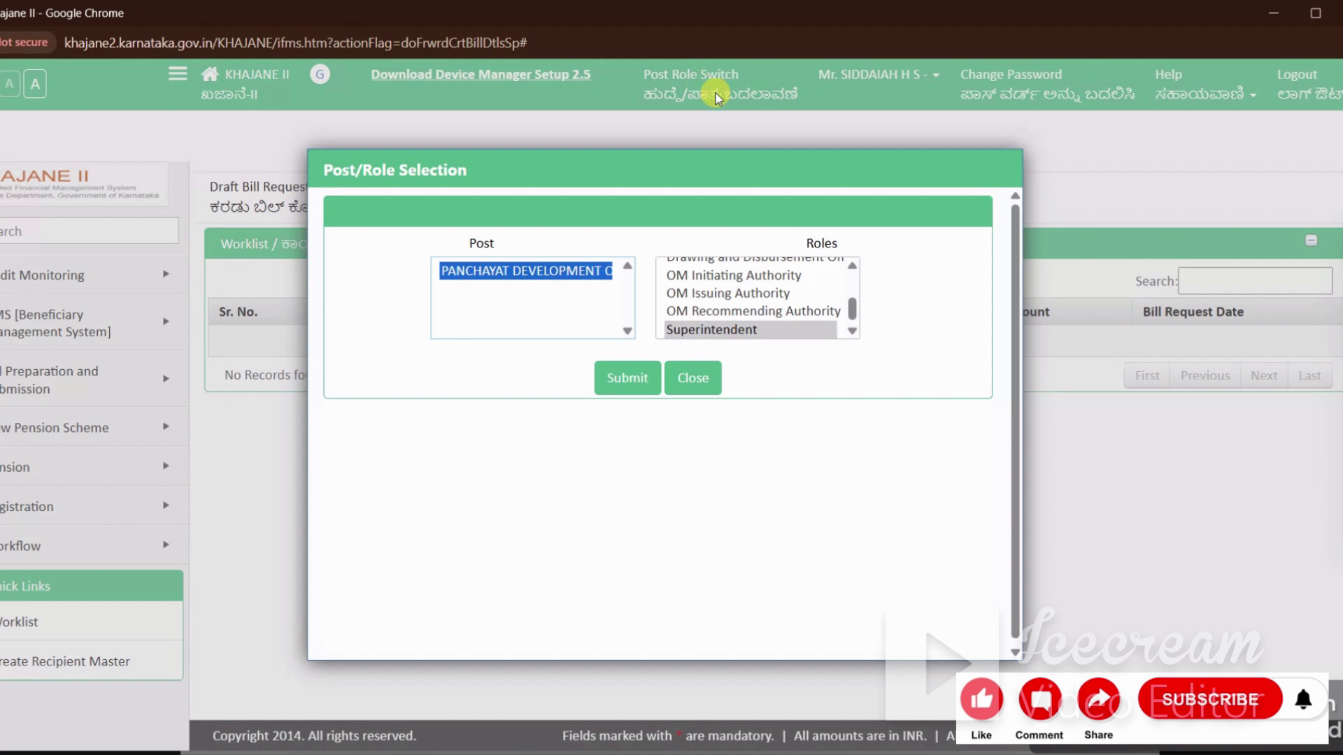
{"action": "left_click", "coordinate": [854, 270]}
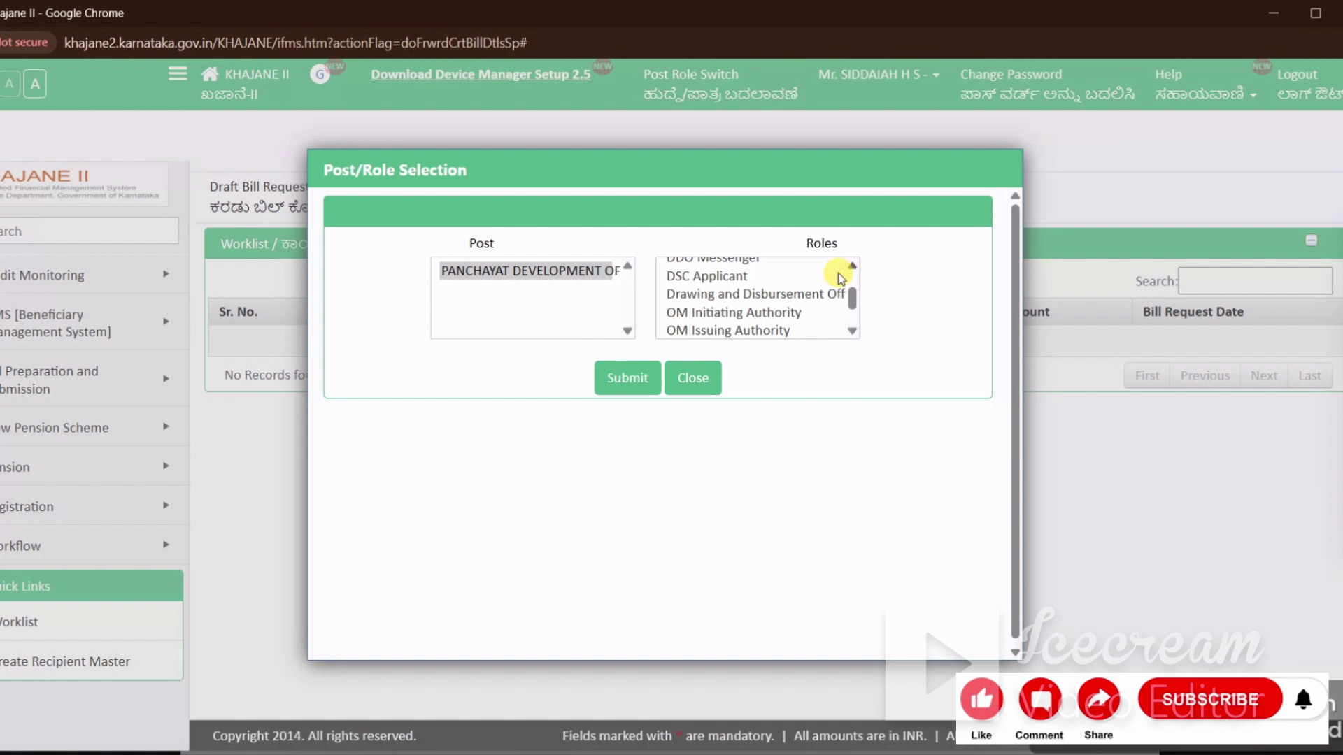
{"action": "left_click", "coordinate": [687, 293]}
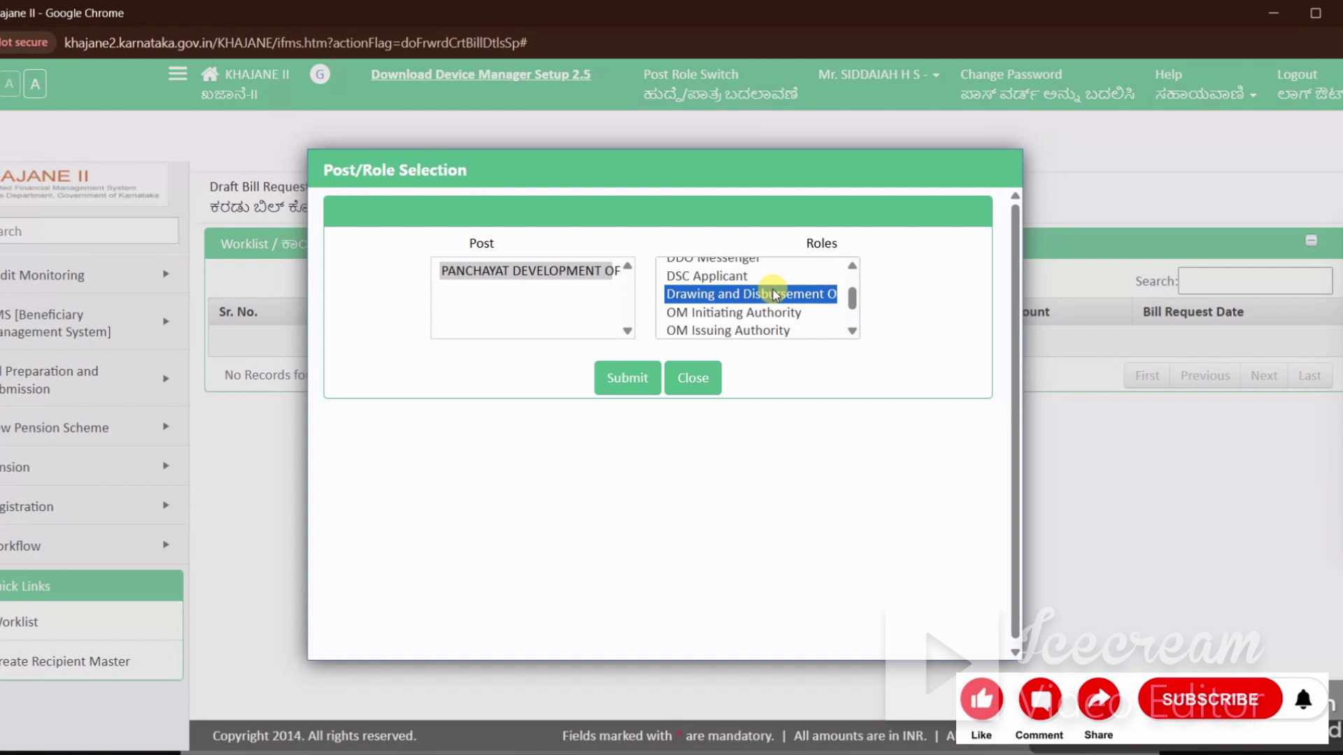
{"action": "left_click", "coordinate": [619, 393]}
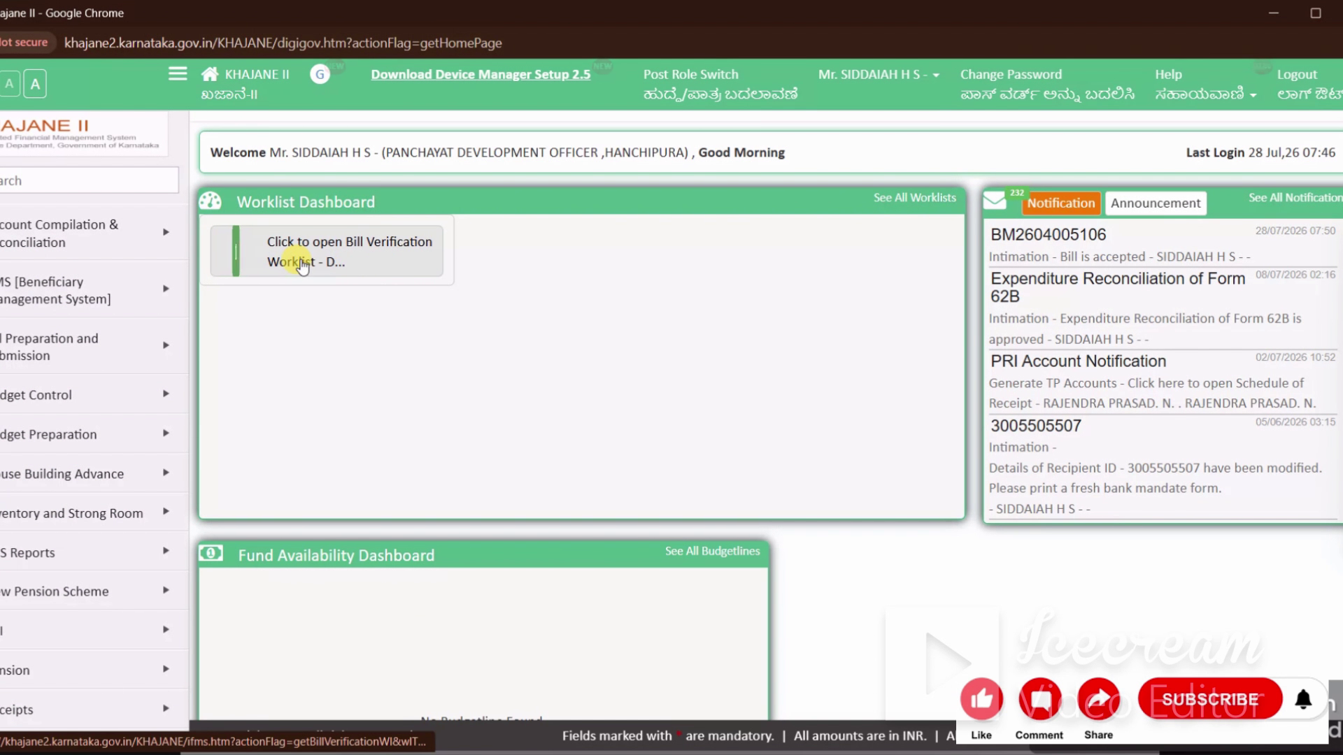
Open the forwarded Detailed Contingent bill from the Bill Verification Worklist - DDO
{"action": "left_click", "coordinate": [302, 266]}
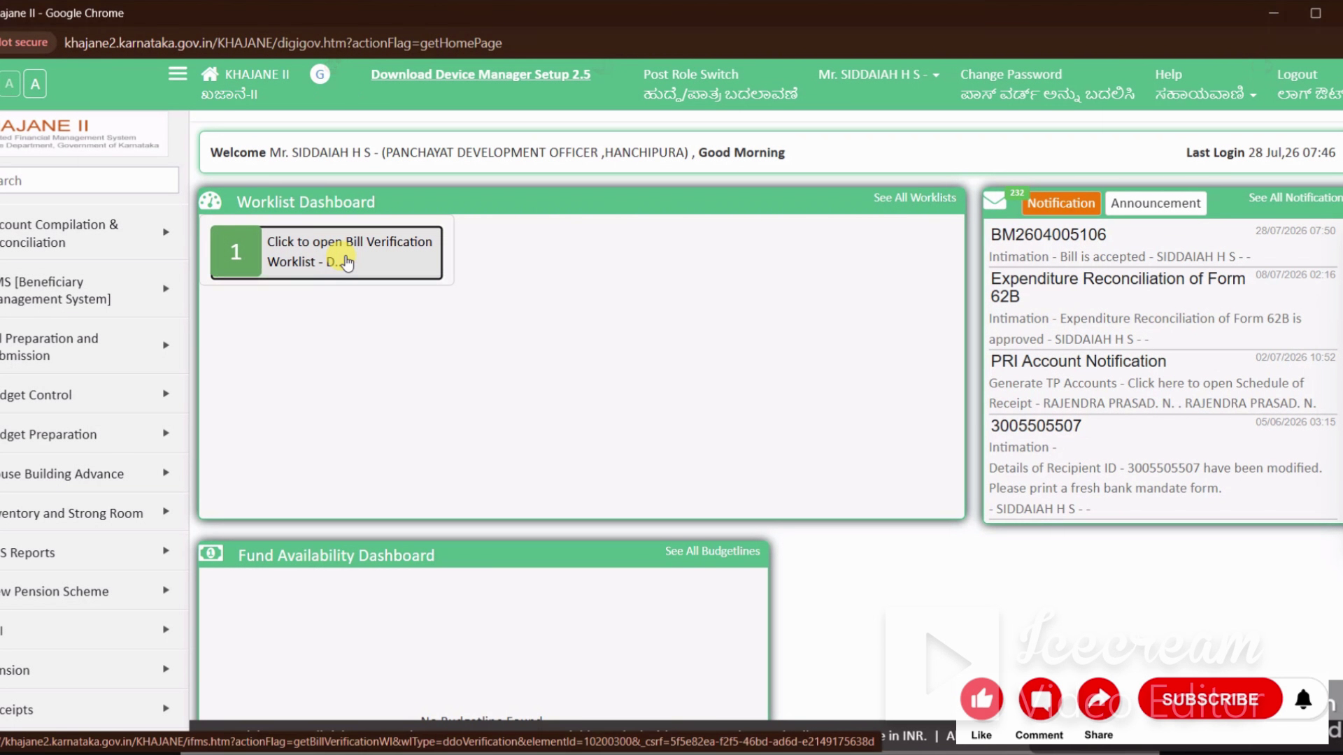
{"action": "left_click", "coordinate": [347, 263]}
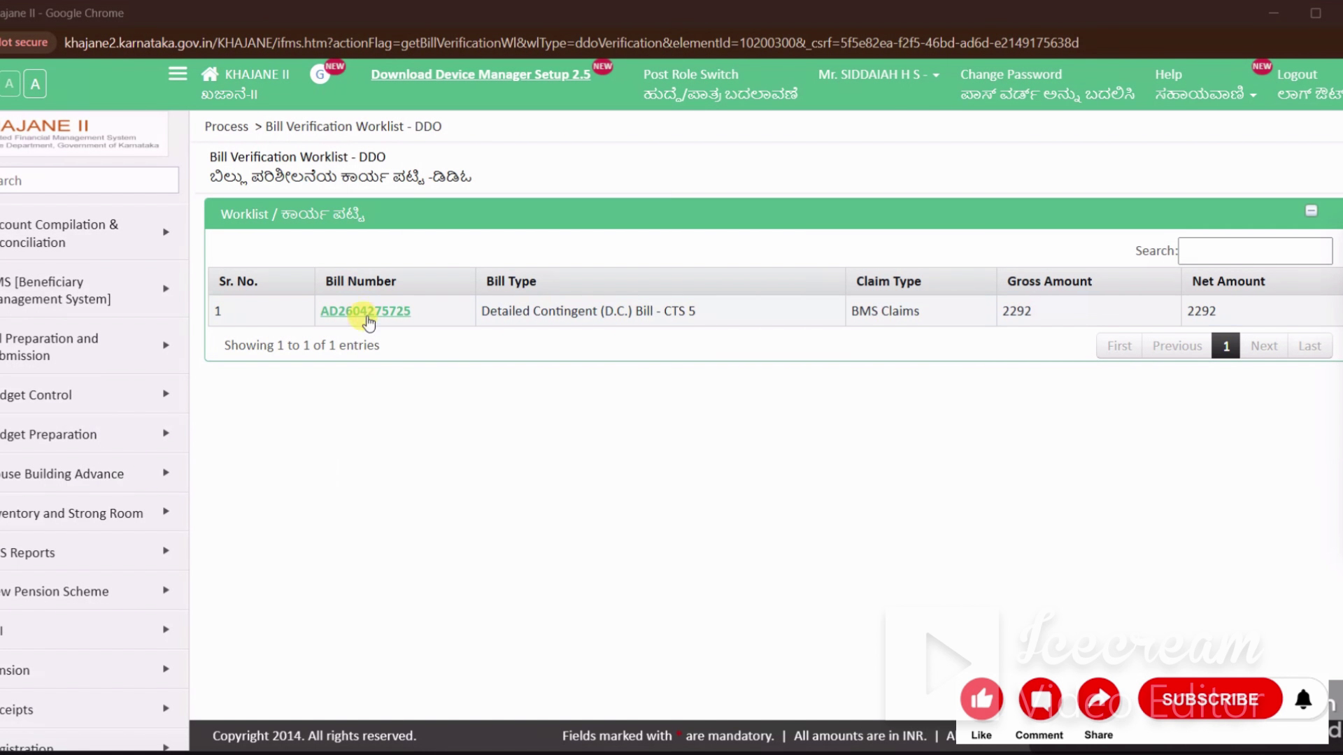
{"action": "left_click", "coordinate": [373, 312]}
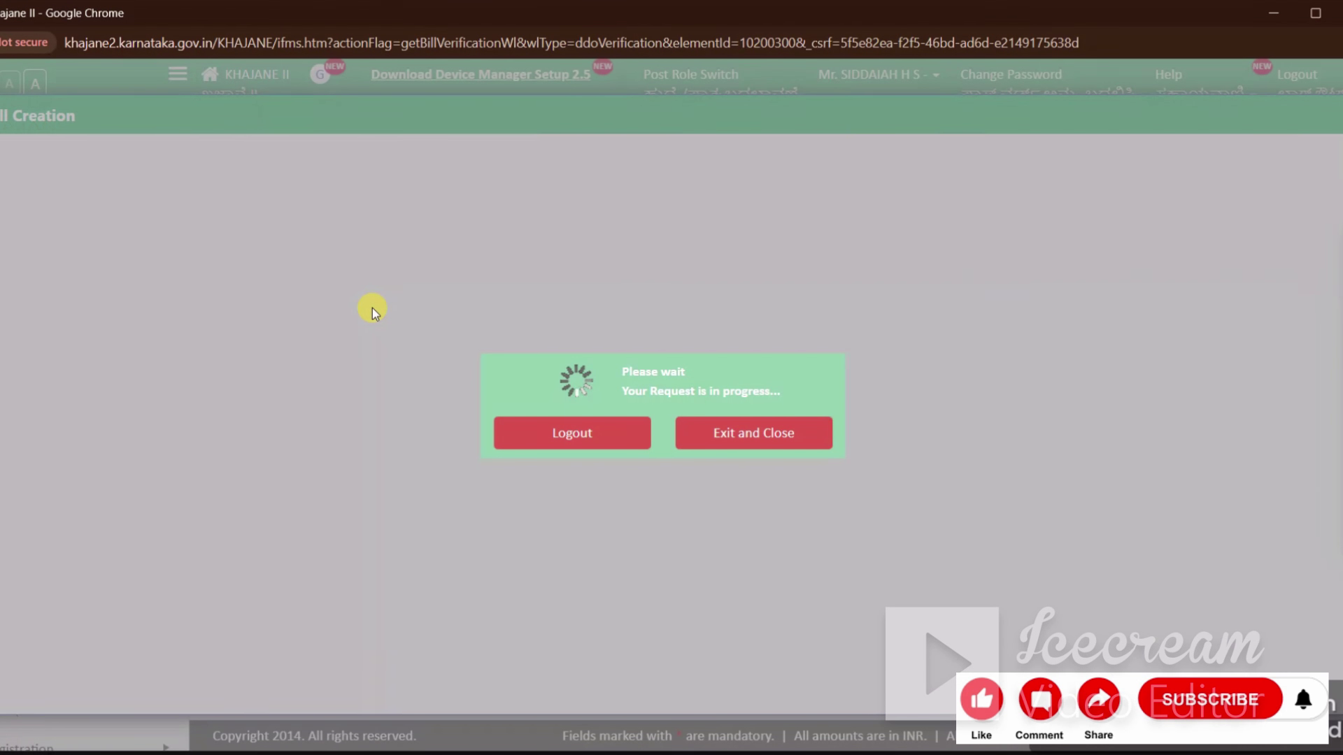
{"action": "scroll", "coordinate": [762, 458], "scroll_direction": "up", "scroll_amount": 5}
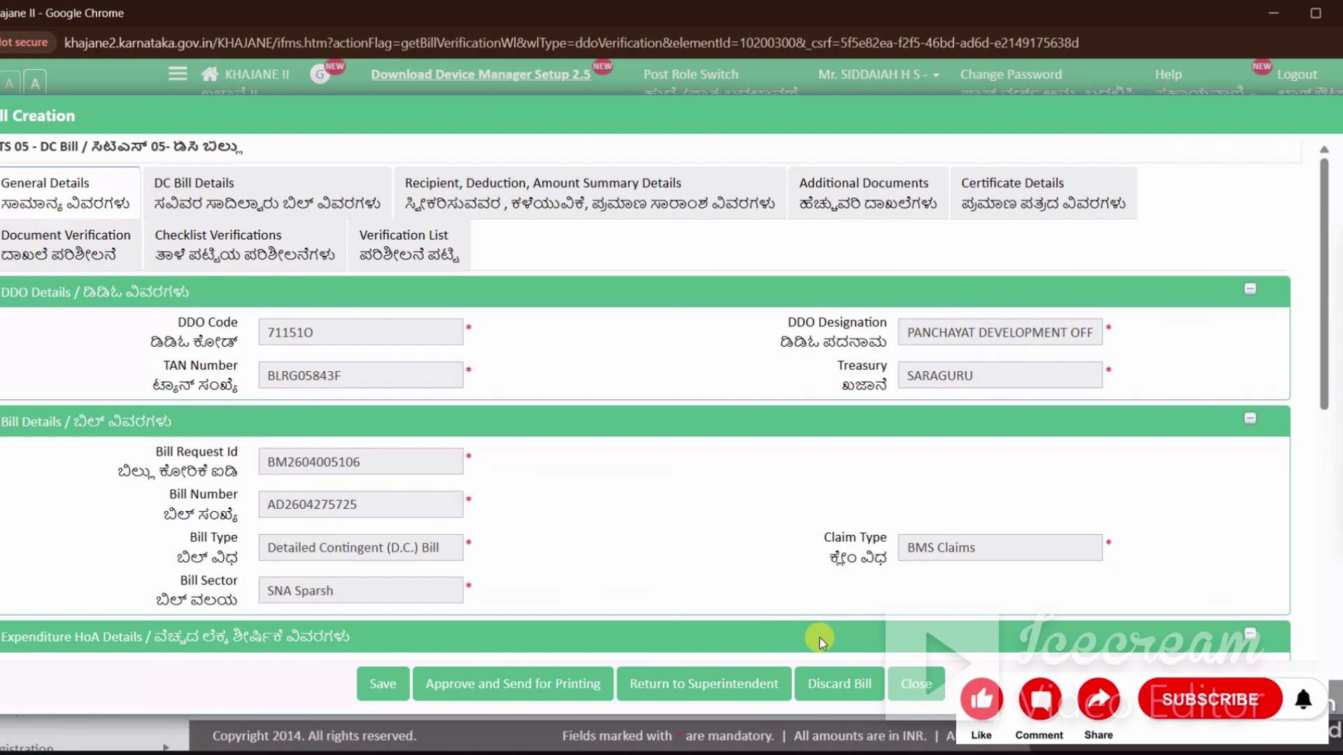
Mark the bill's Expenditure HoA details as verified from the verification list and return to the list
{"action": "left_click", "coordinate": [423, 258]}
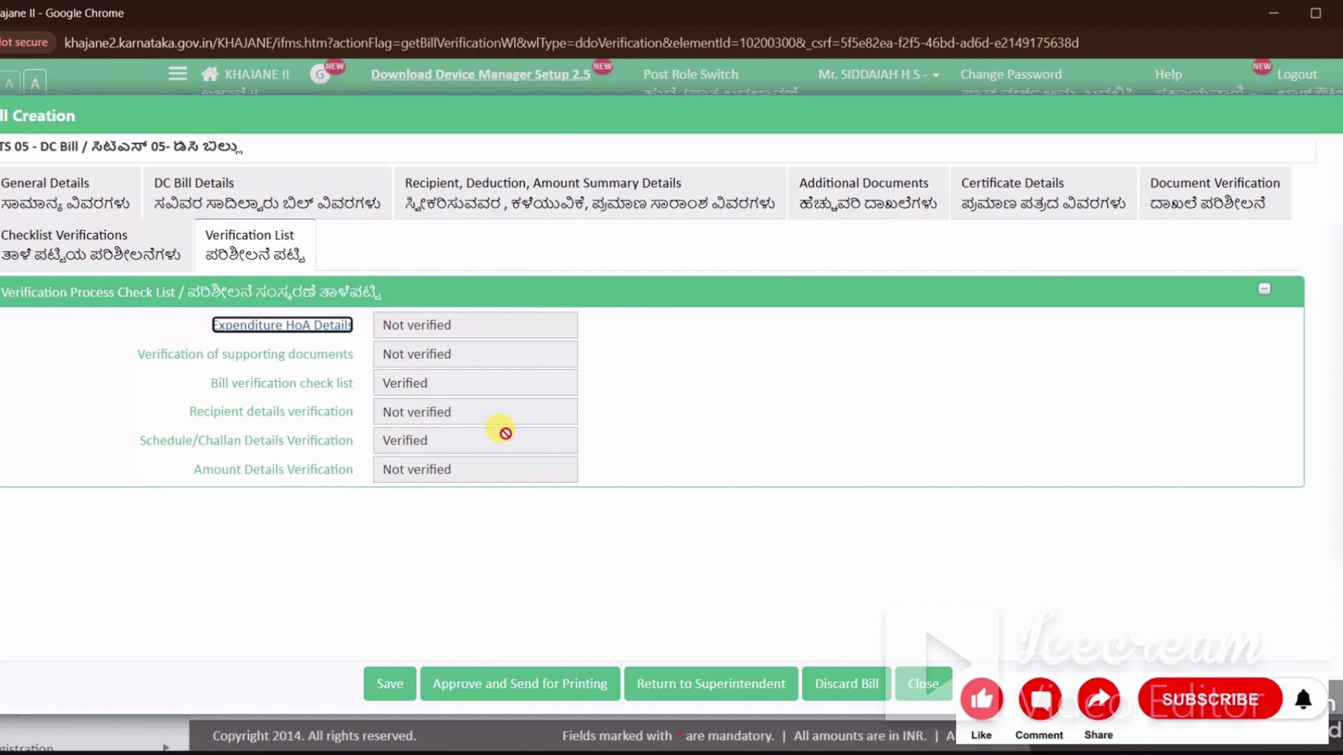
{"action": "left_click", "coordinate": [744, 441]}
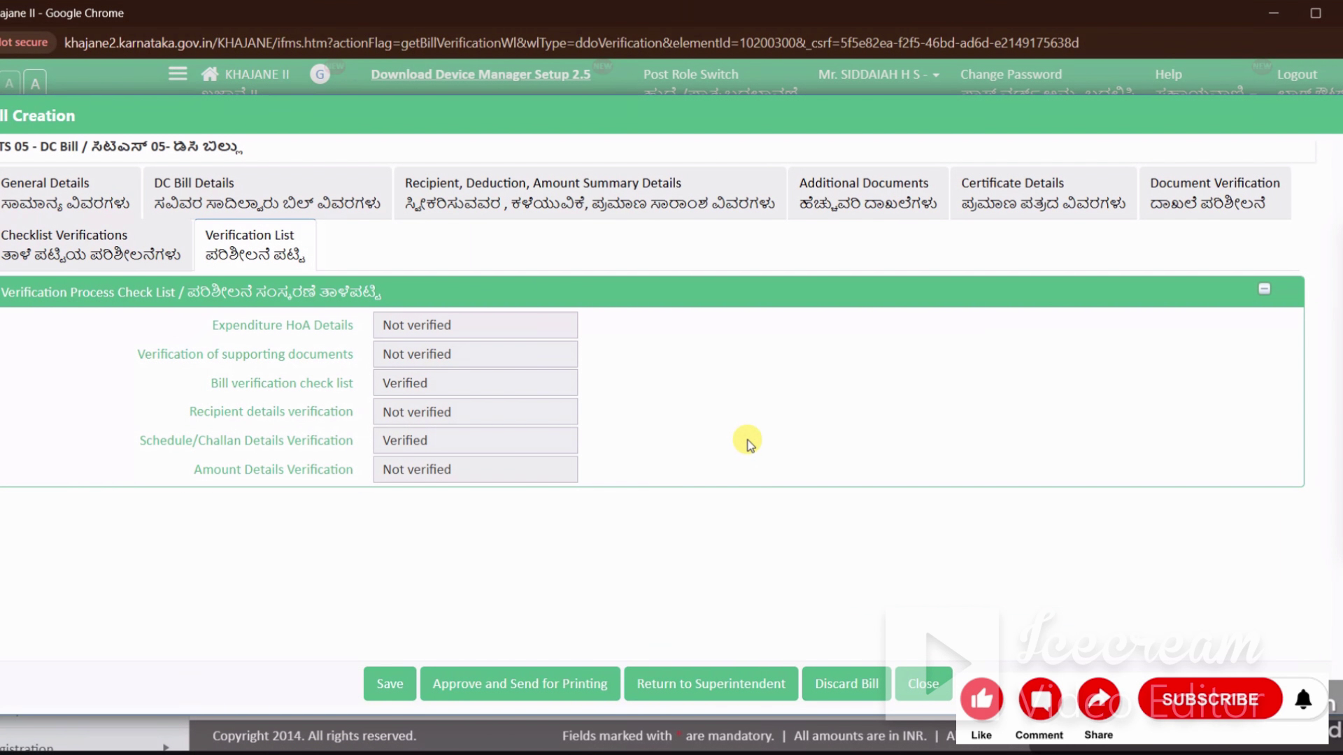
{"action": "left_click", "coordinate": [289, 325]}
{"action": "left_click", "coordinate": [428, 426]}
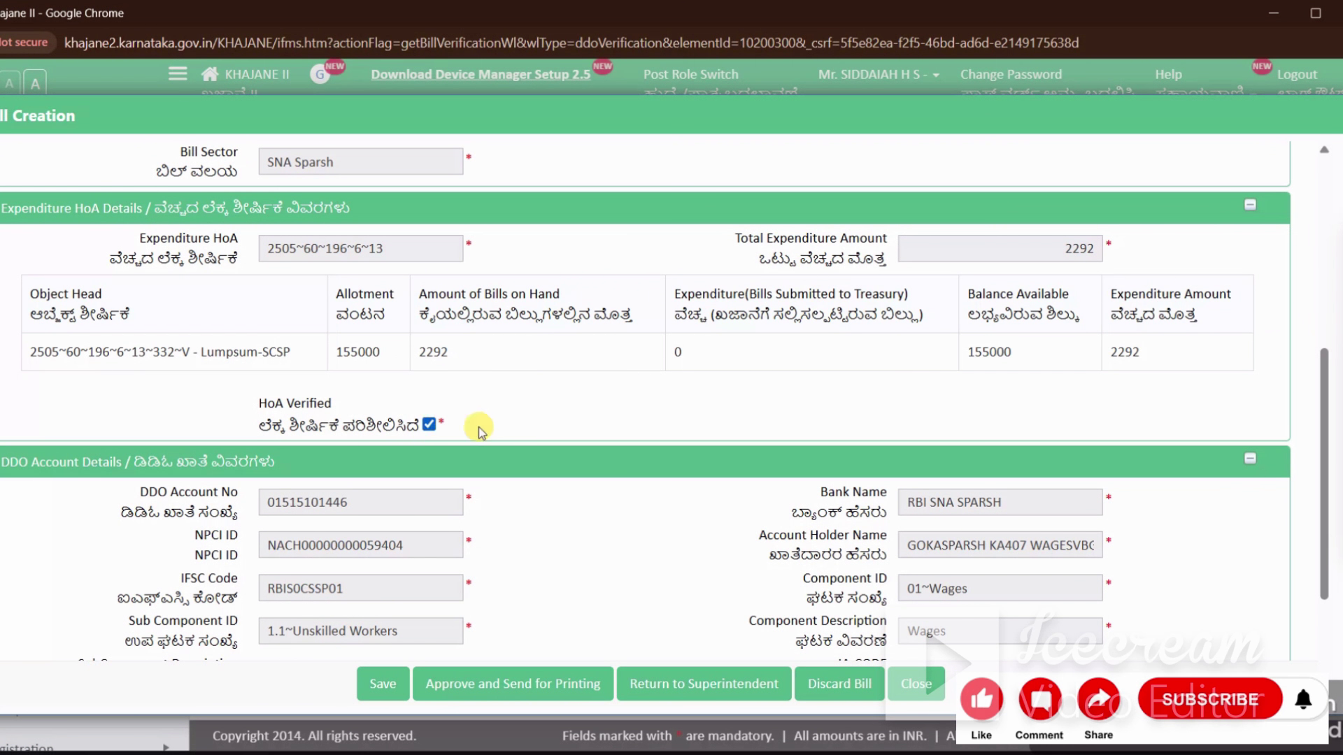
{"action": "scroll", "coordinate": [642, 530], "scroll_direction": "down", "scroll_amount": 3}
{"action": "scroll", "coordinate": [671, 504], "scroll_direction": "up", "scroll_amount": 3}
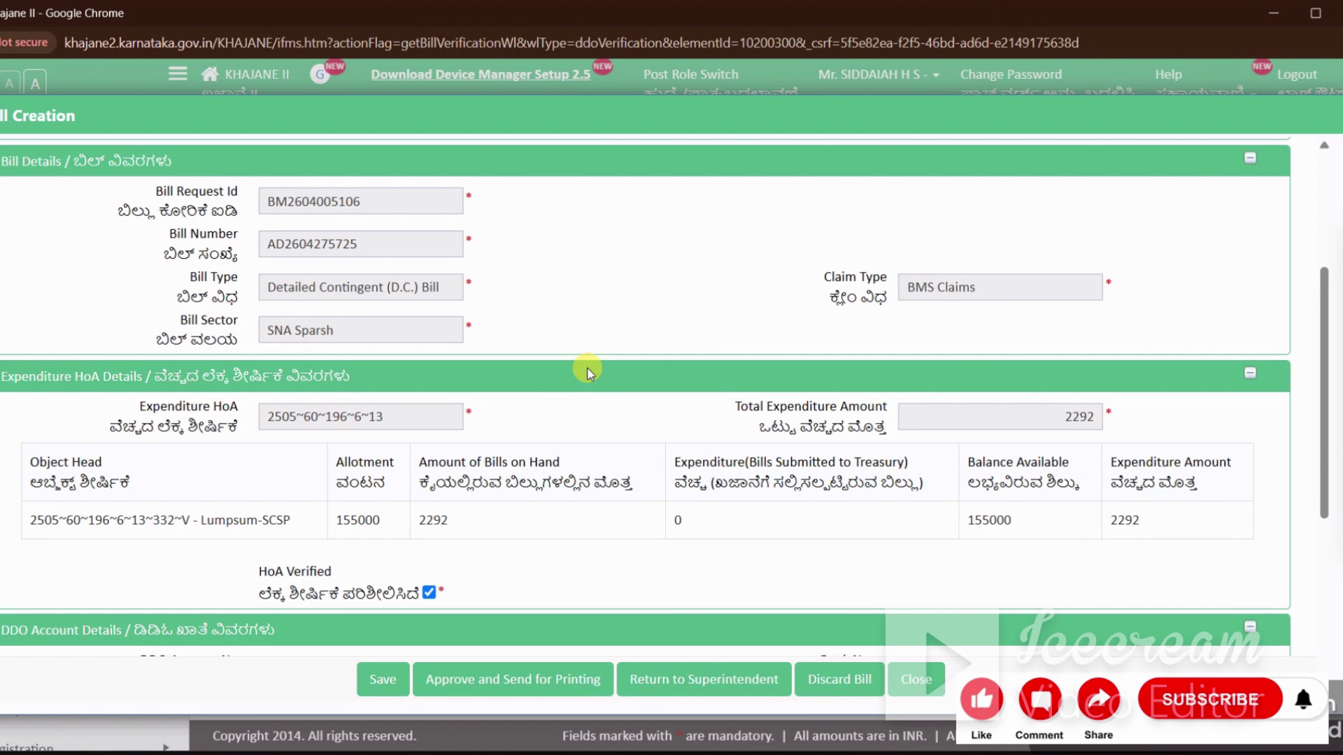
{"action": "scroll", "coordinate": [591, 372], "scroll_direction": "up", "scroll_amount": 3}
{"action": "left_click", "coordinate": [432, 250]}
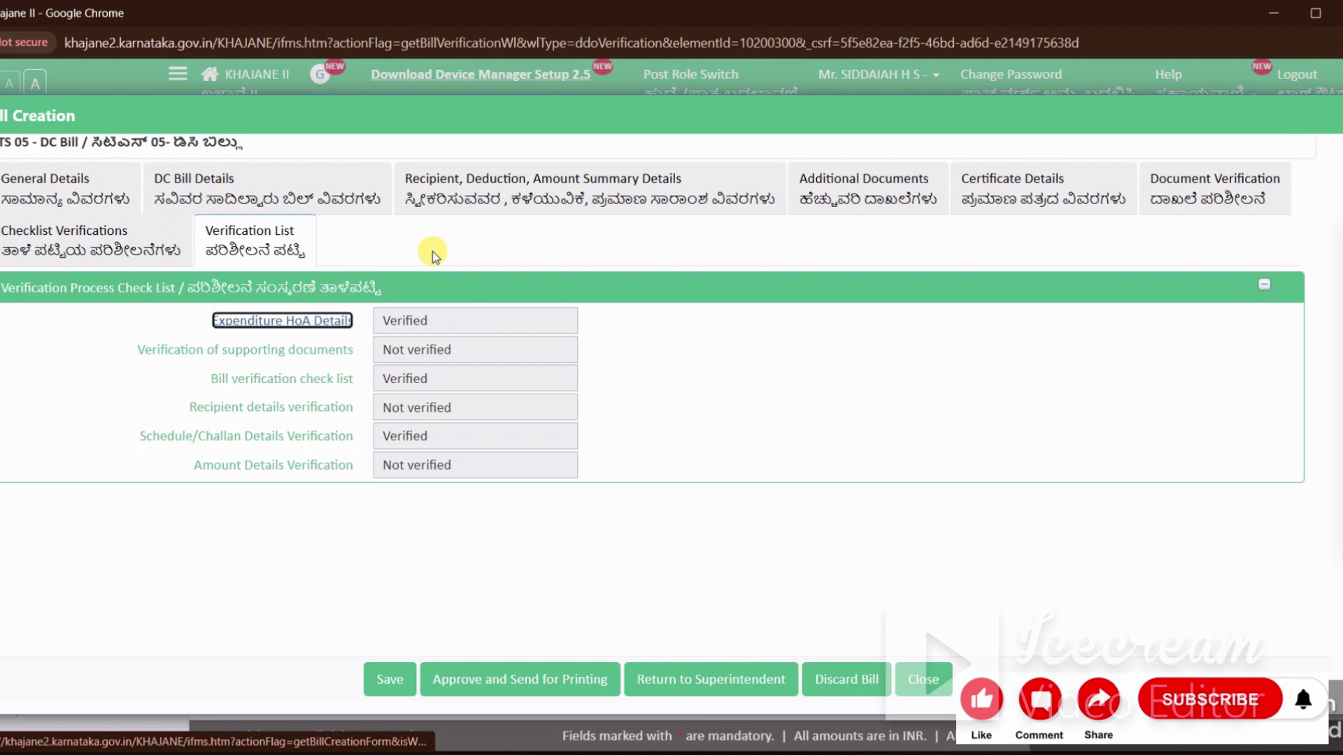
Mark Annexure A and Beneficiary Payment as verified, include the Beneficiary Payment physical copy for the treasury, and return to the verification list
{"action": "left_click", "coordinate": [312, 349]}
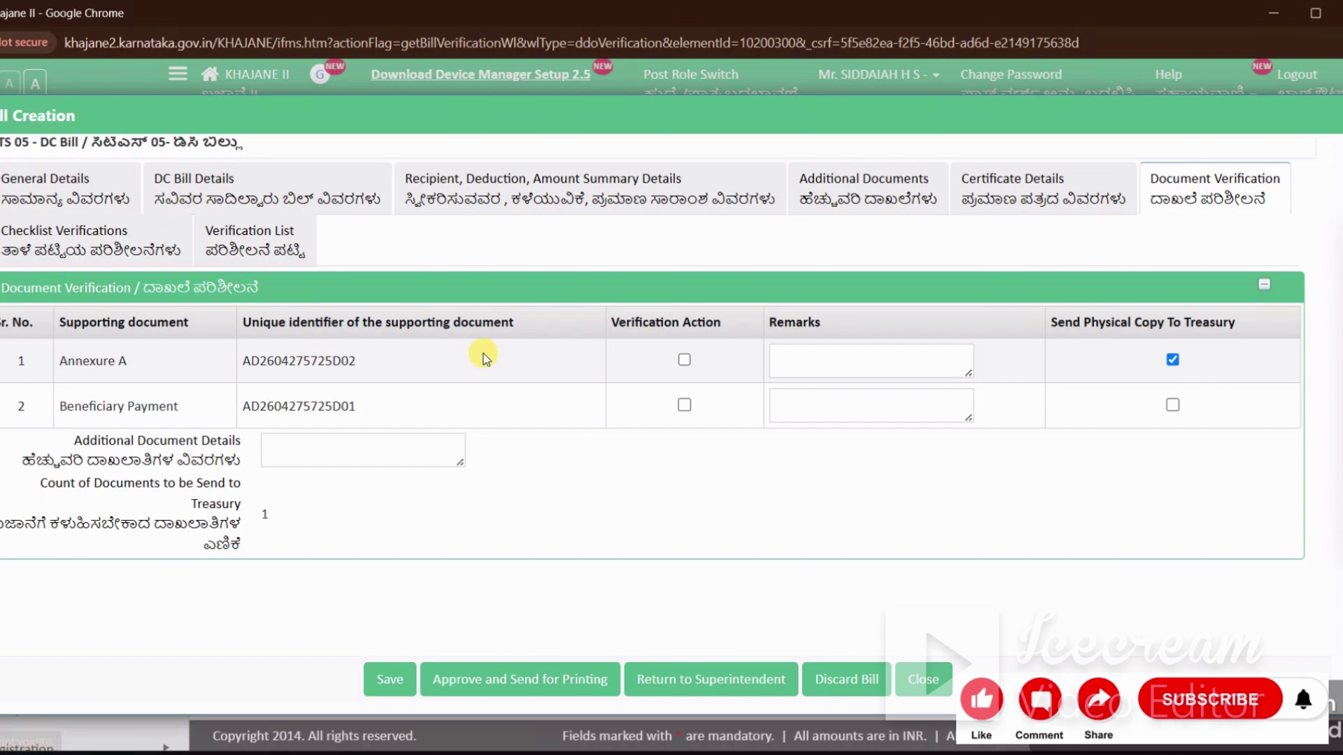
{"action": "left_click", "coordinate": [684, 360]}
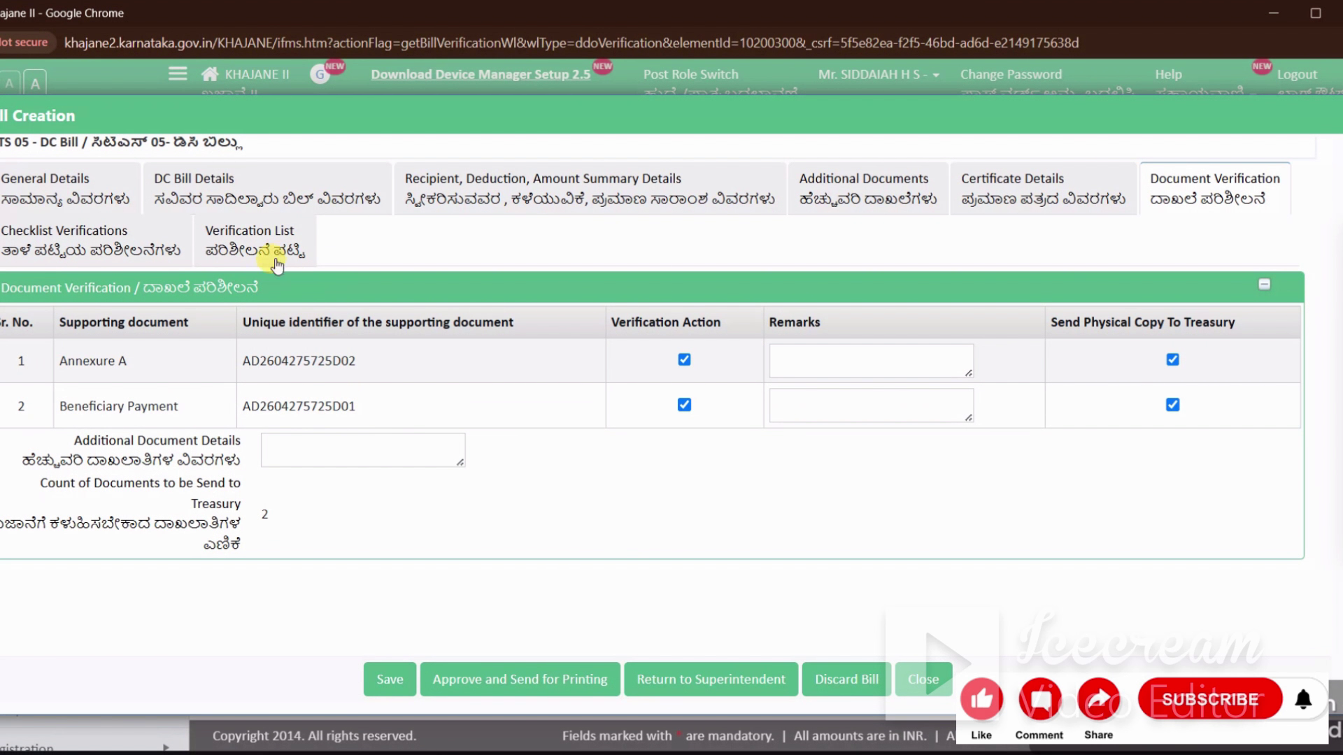
{"action": "left_click", "coordinate": [270, 250]}
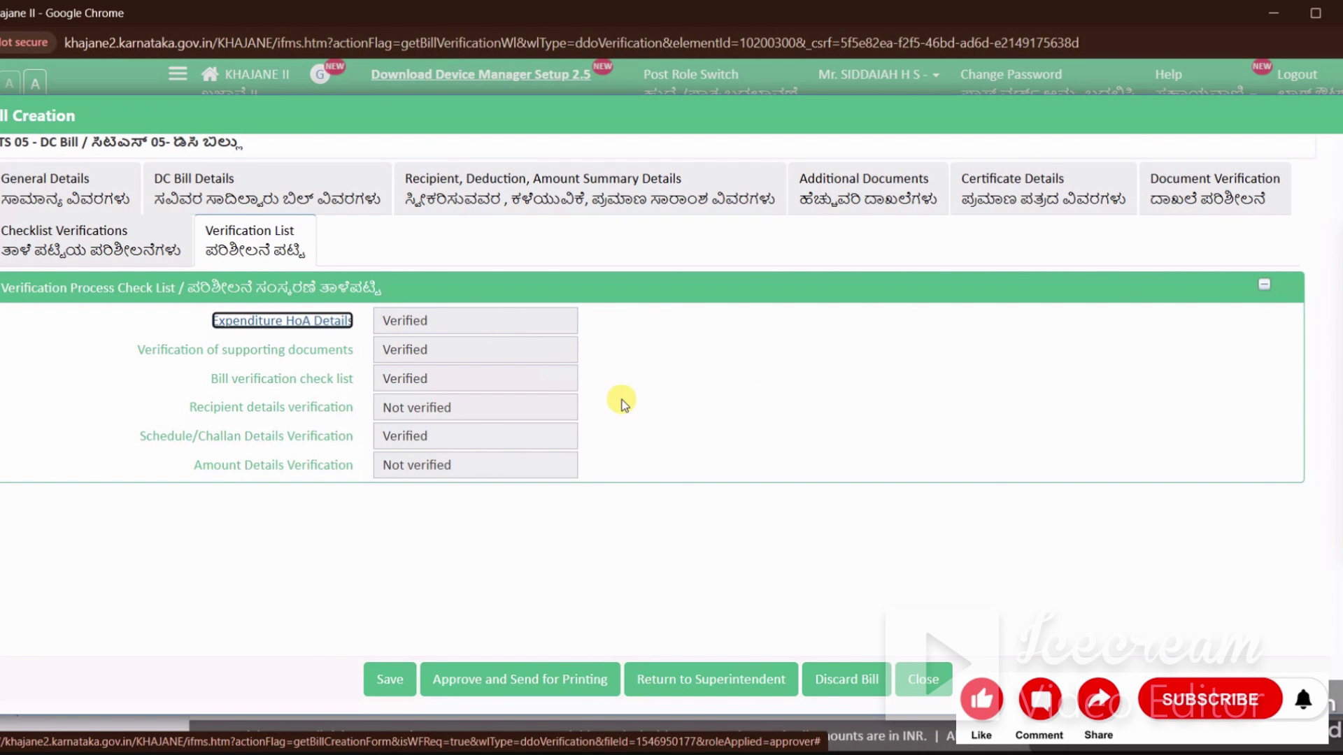
Mark the bill's recipient details and amount details as verified, and go back to the verification list
{"action": "left_click", "coordinate": [320, 408]}
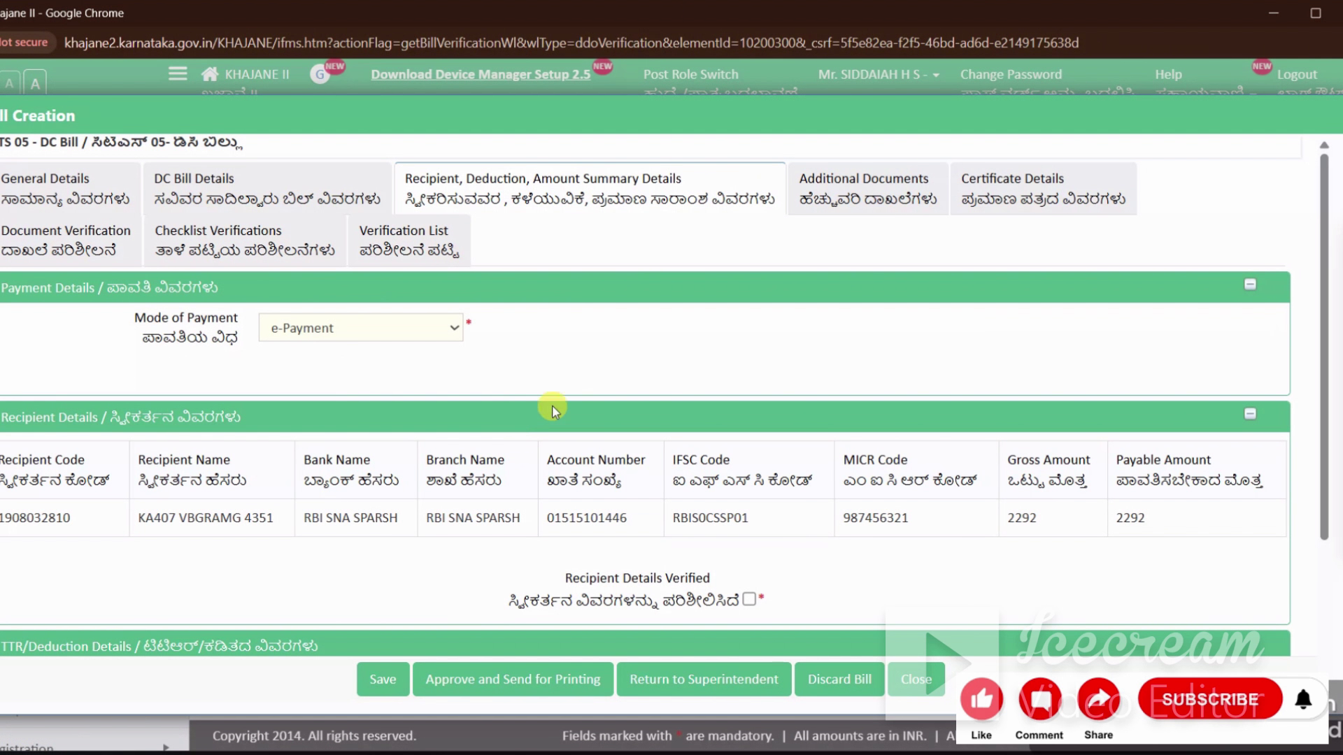
{"action": "scroll", "coordinate": [686, 439], "scroll_direction": "down", "scroll_amount": 3}
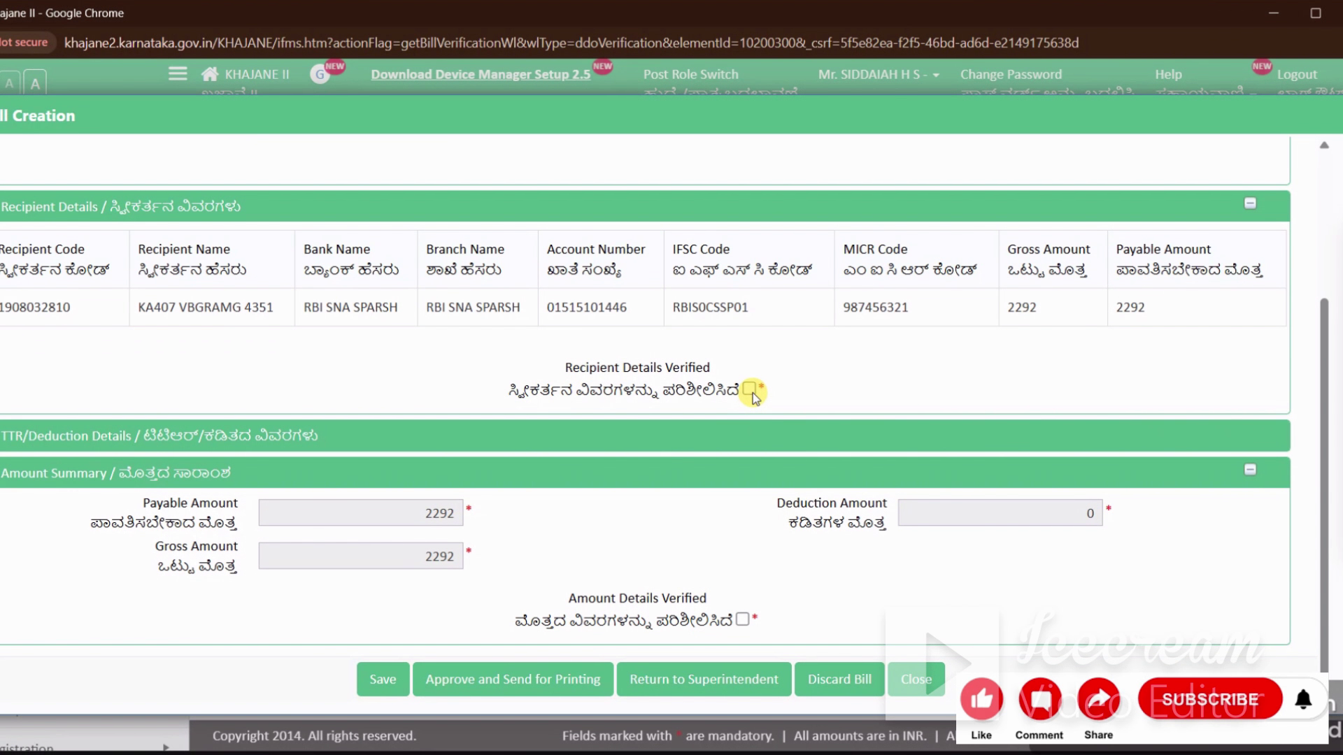
{"action": "left_click", "coordinate": [752, 391]}
{"action": "scroll", "coordinate": [759, 437], "scroll_direction": "down", "scroll_amount": 3}
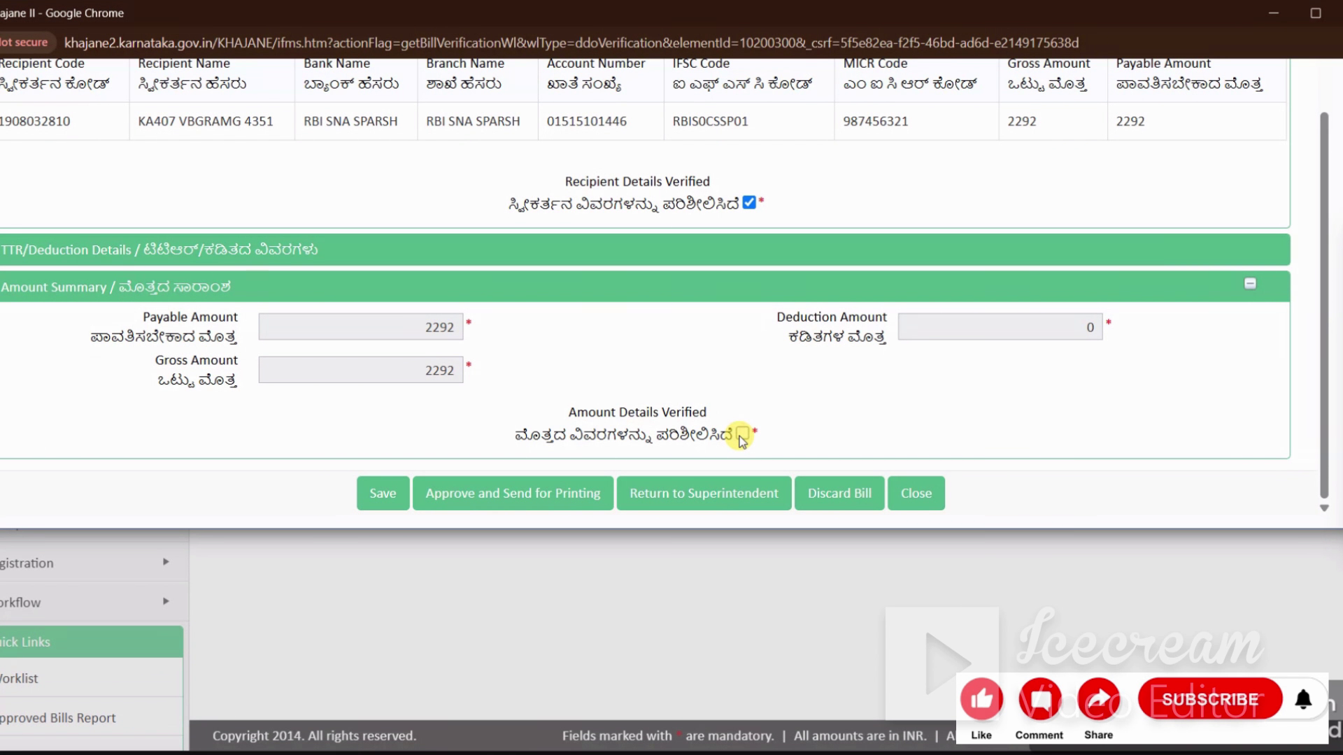
{"action": "left_click", "coordinate": [742, 435]}
{"action": "scroll", "coordinate": [795, 405], "scroll_direction": "up", "scroll_amount": 3}
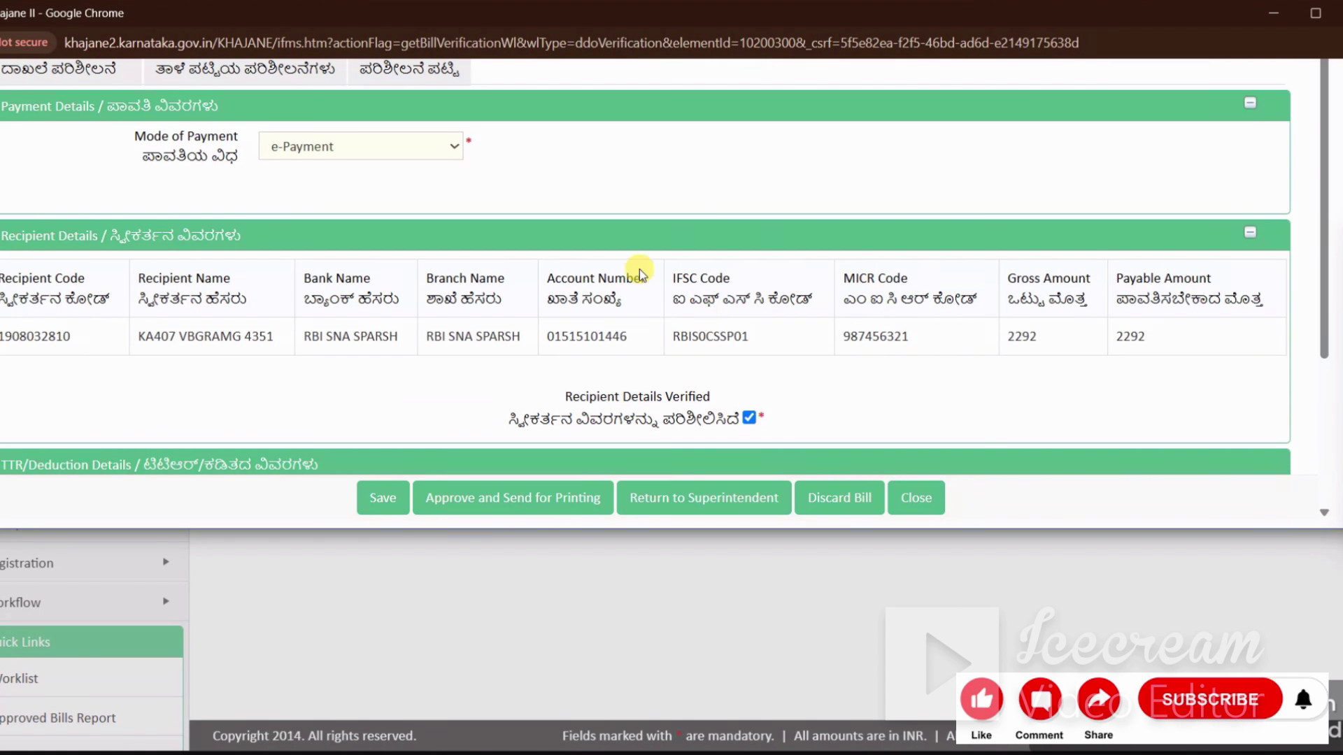
{"action": "scroll", "coordinate": [640, 273], "scroll_direction": "up", "scroll_amount": 3}
{"action": "left_click", "coordinate": [435, 253]}
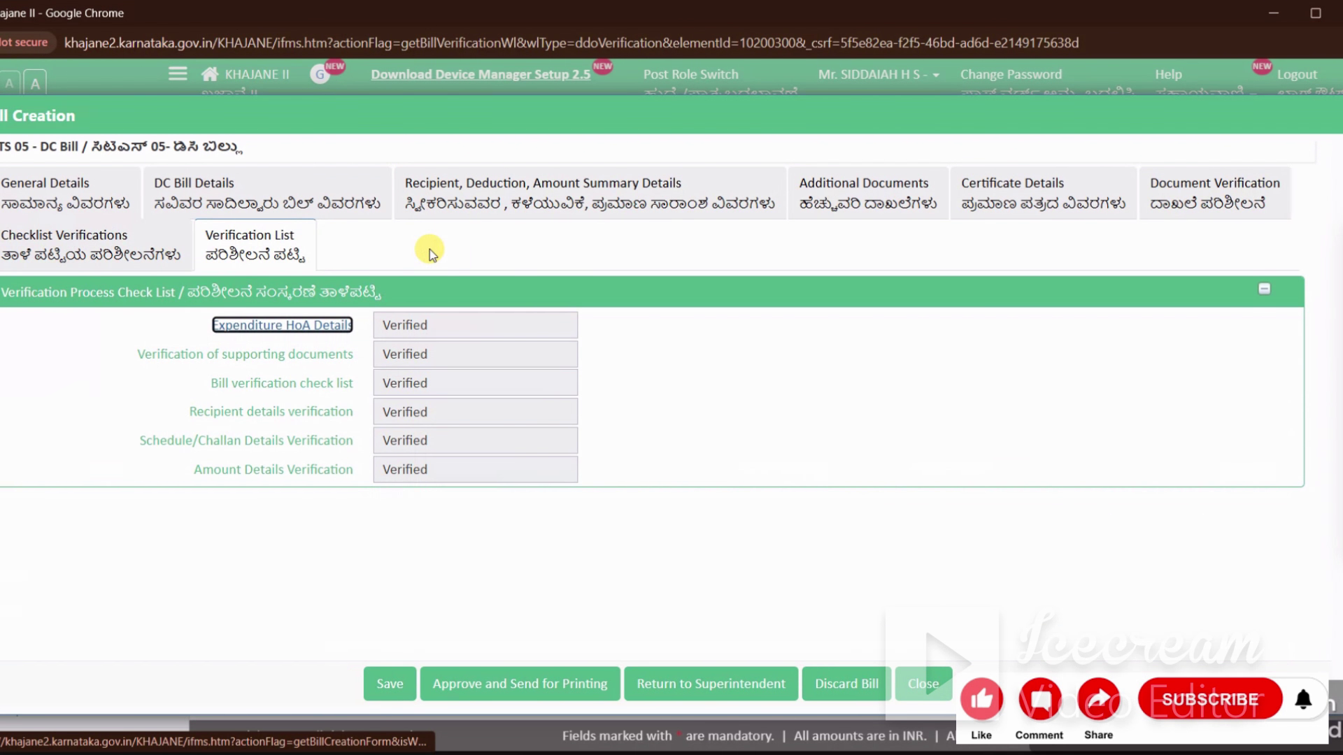
{"action": "left_click", "coordinate": [444, 282]}
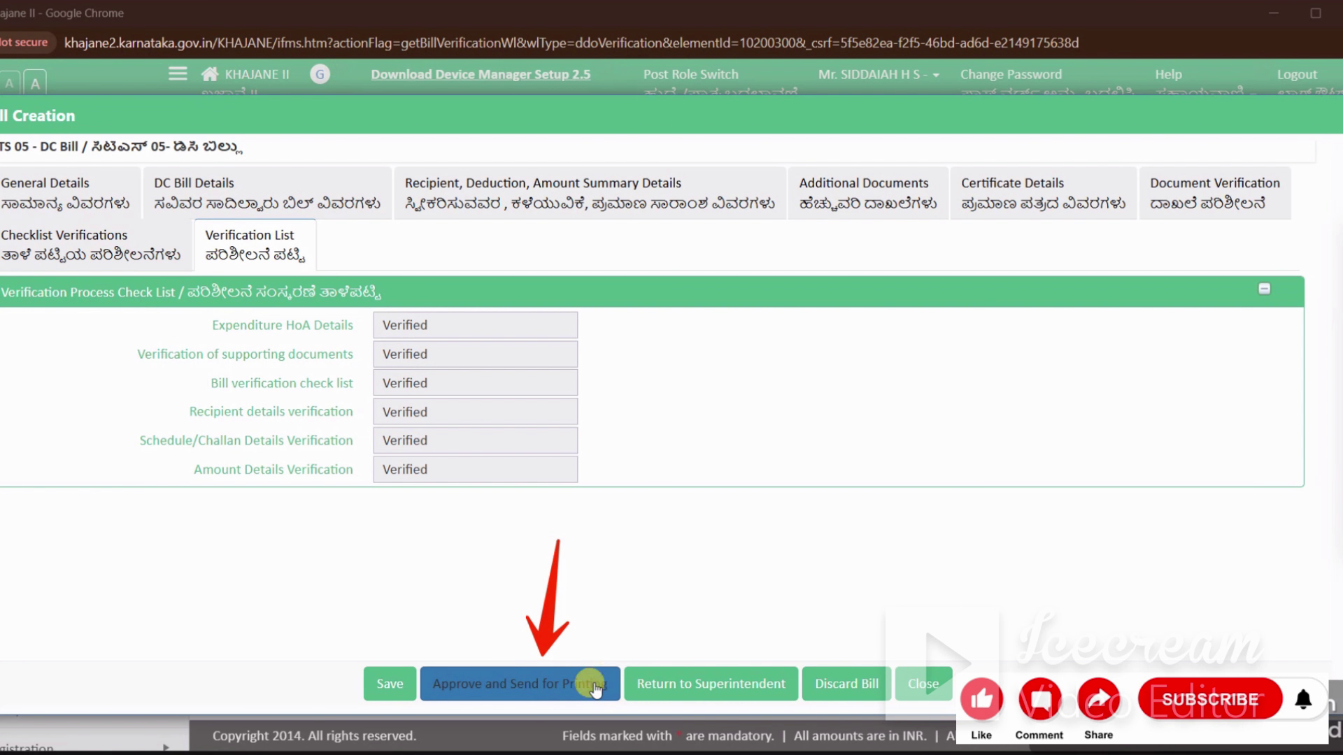
Approve the bill and send it for printing, accepting the declaration and signing with the listed digital certificate
{"action": "left_click", "coordinate": [533, 691]}
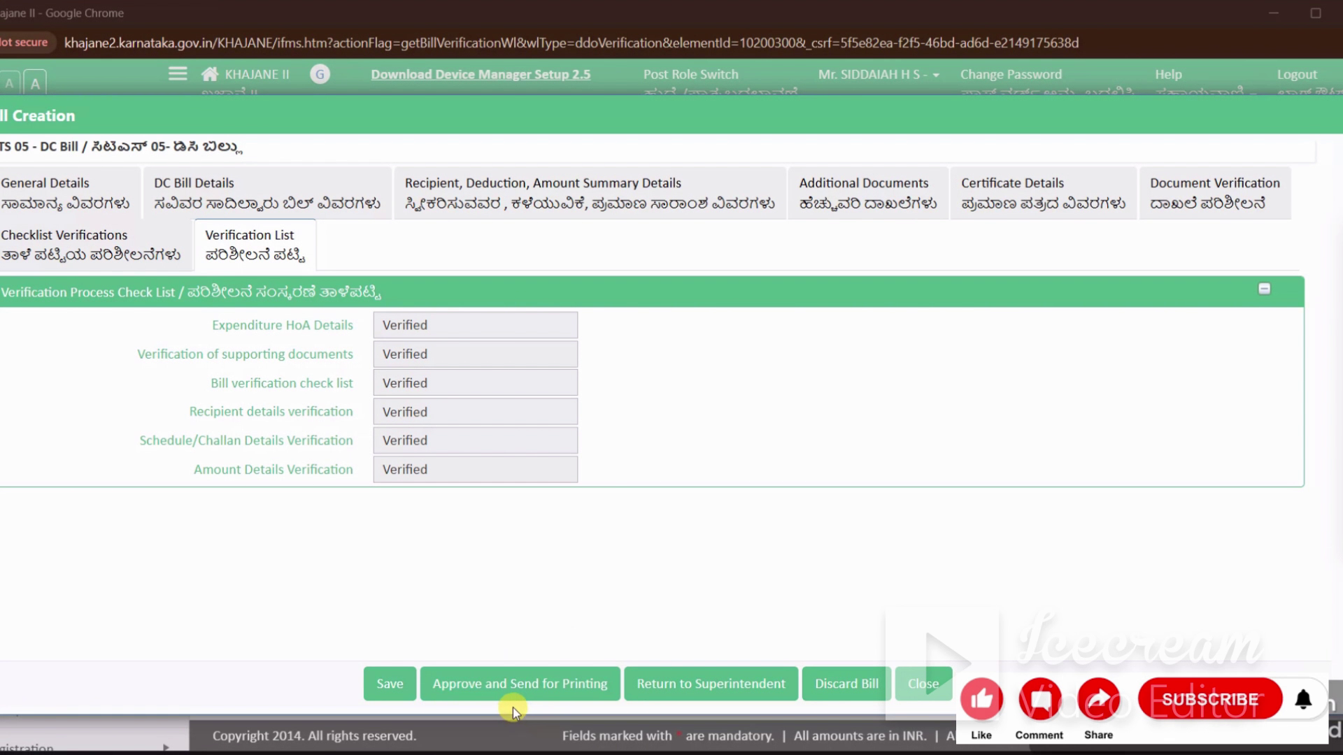
{"action": "left_click", "coordinate": [514, 689]}
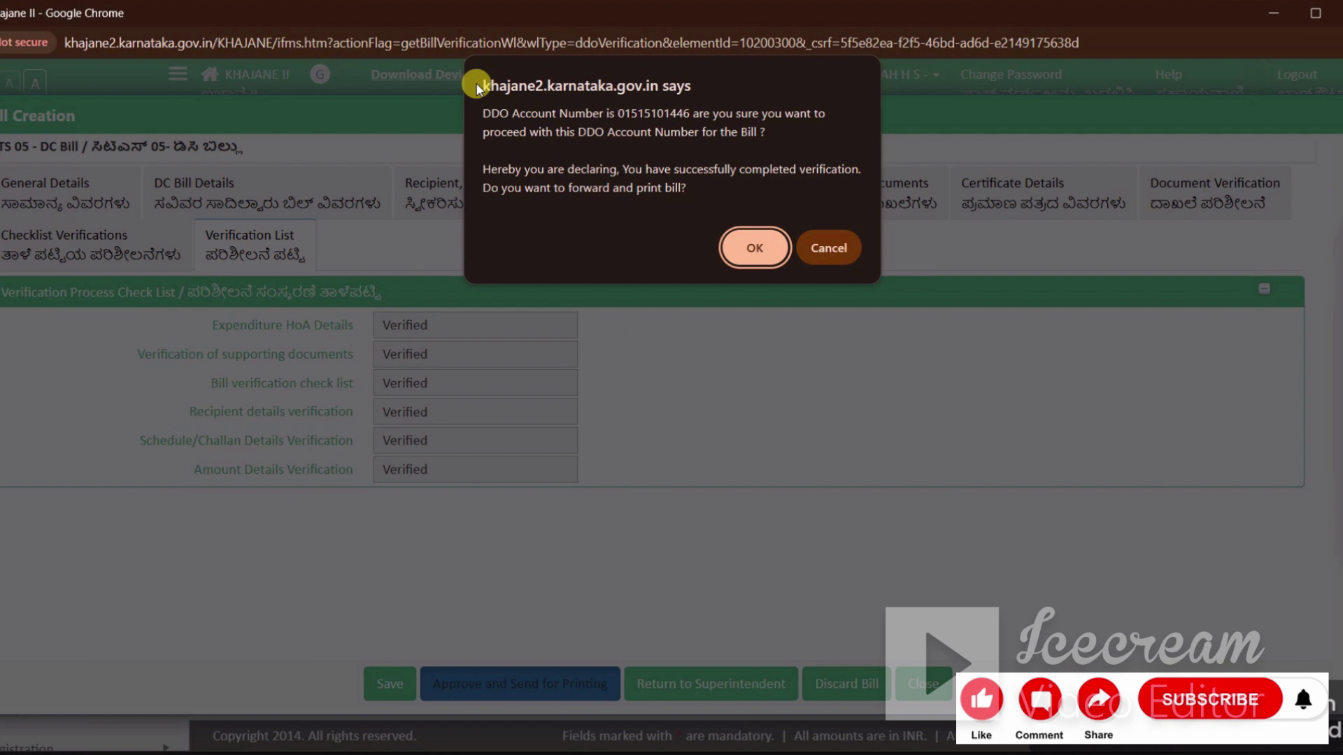
{"action": "left_click", "coordinate": [743, 250]}
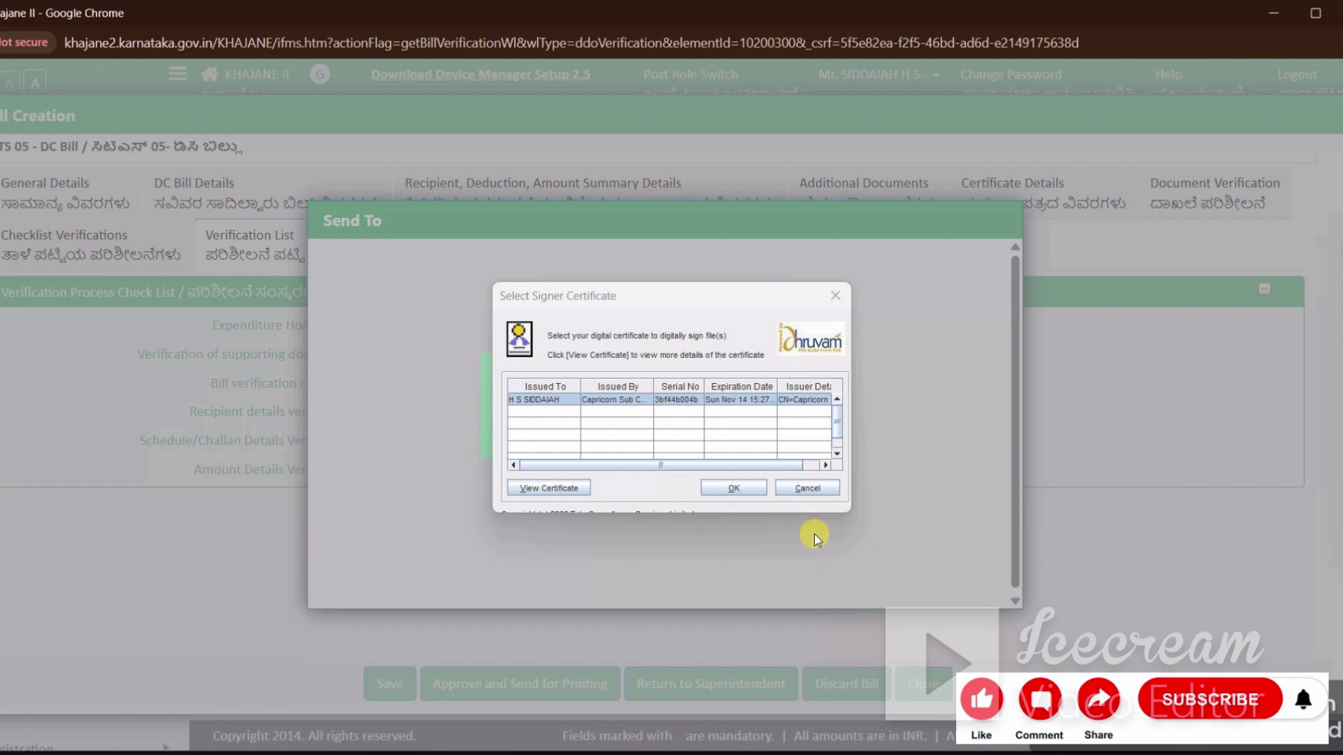
{"action": "left_click", "coordinate": [730, 489]}
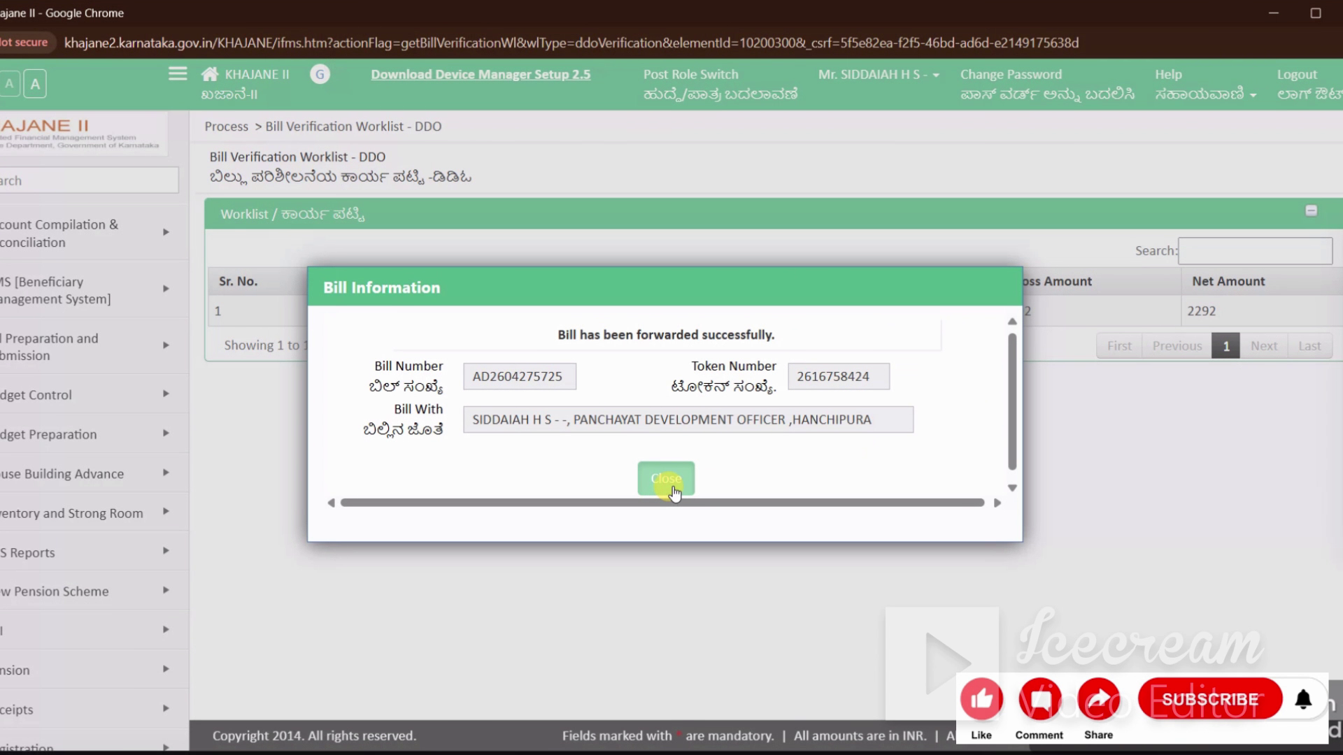
{"action": "left_click", "coordinate": [666, 479]}
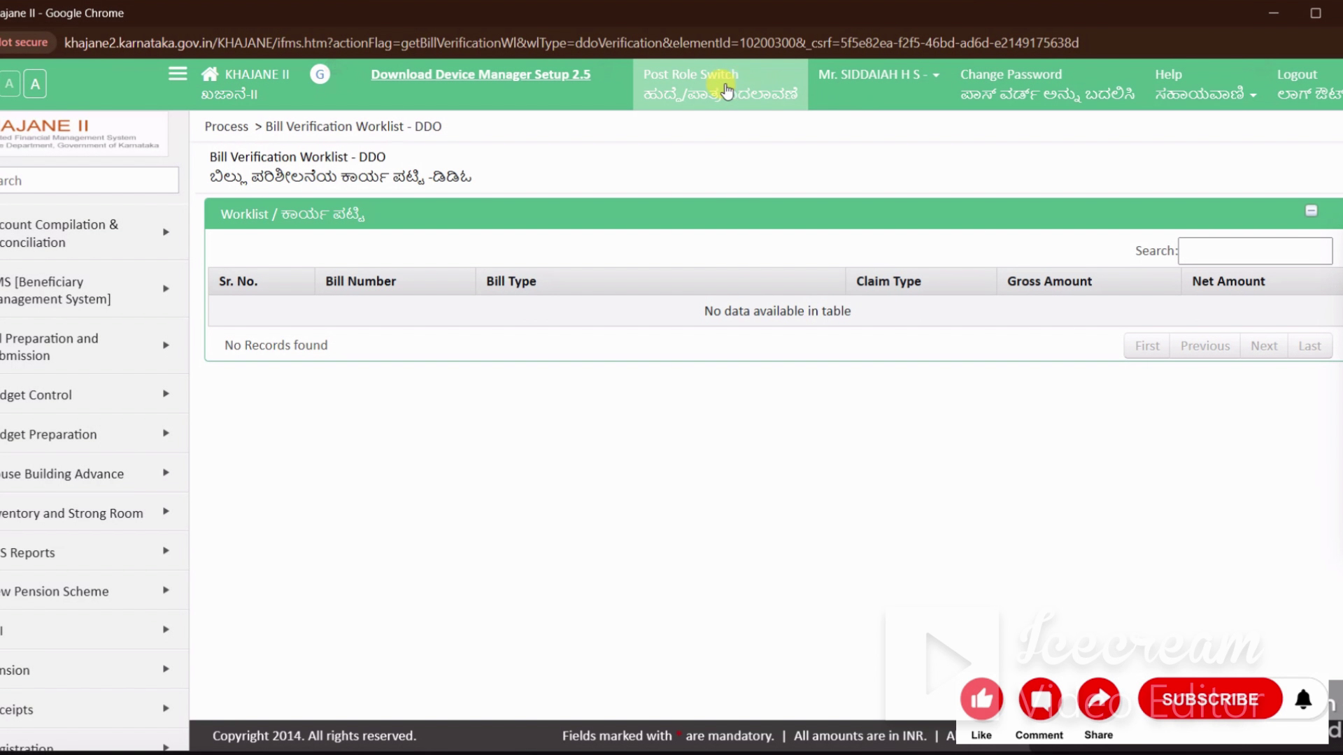
Switch the post role to Caseworker
{"action": "left_click", "coordinate": [725, 91]}
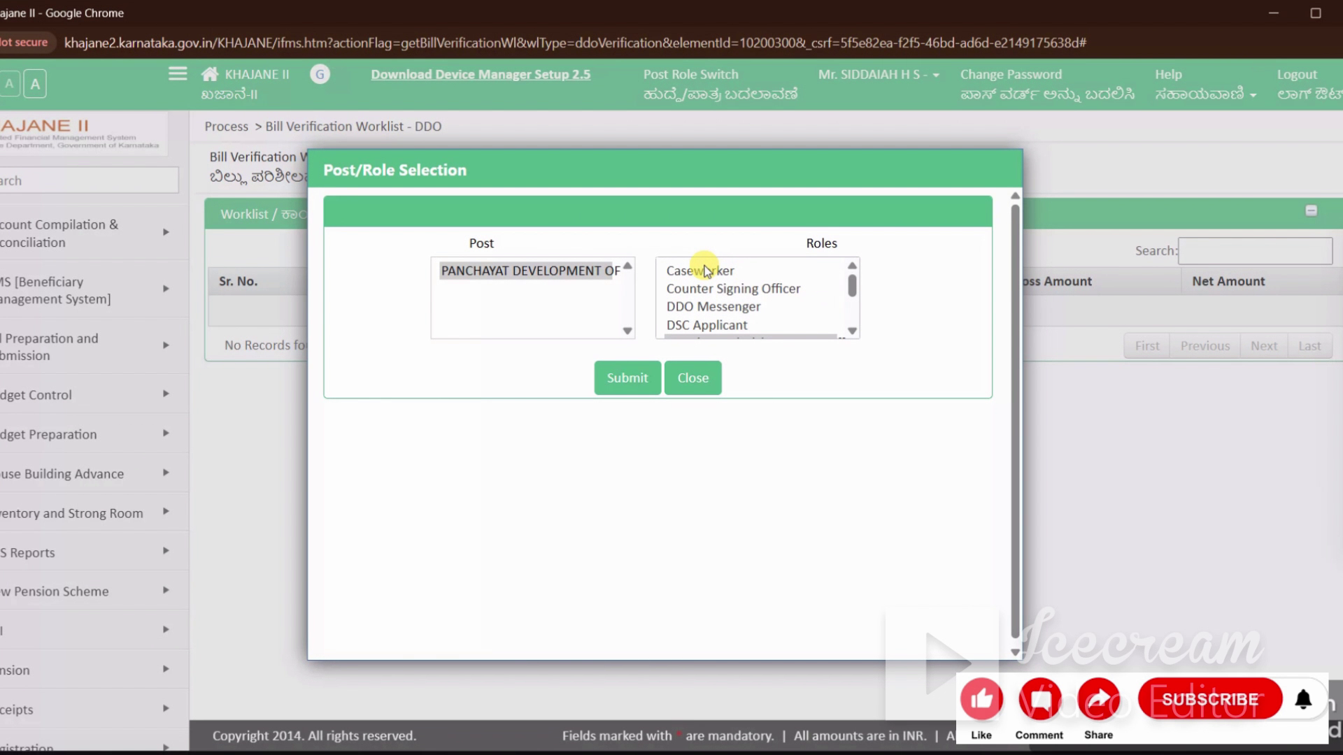
{"action": "left_click", "coordinate": [706, 271]}
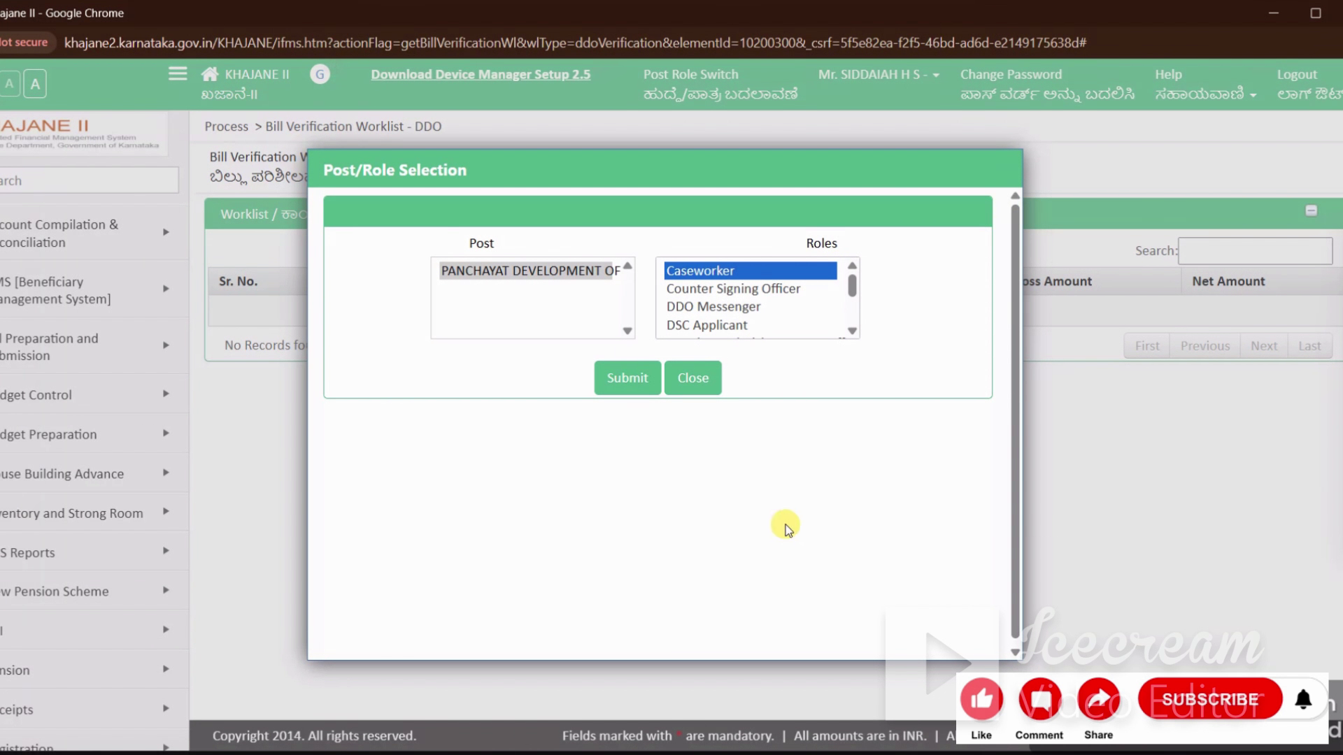
{"action": "left_click", "coordinate": [621, 384]}
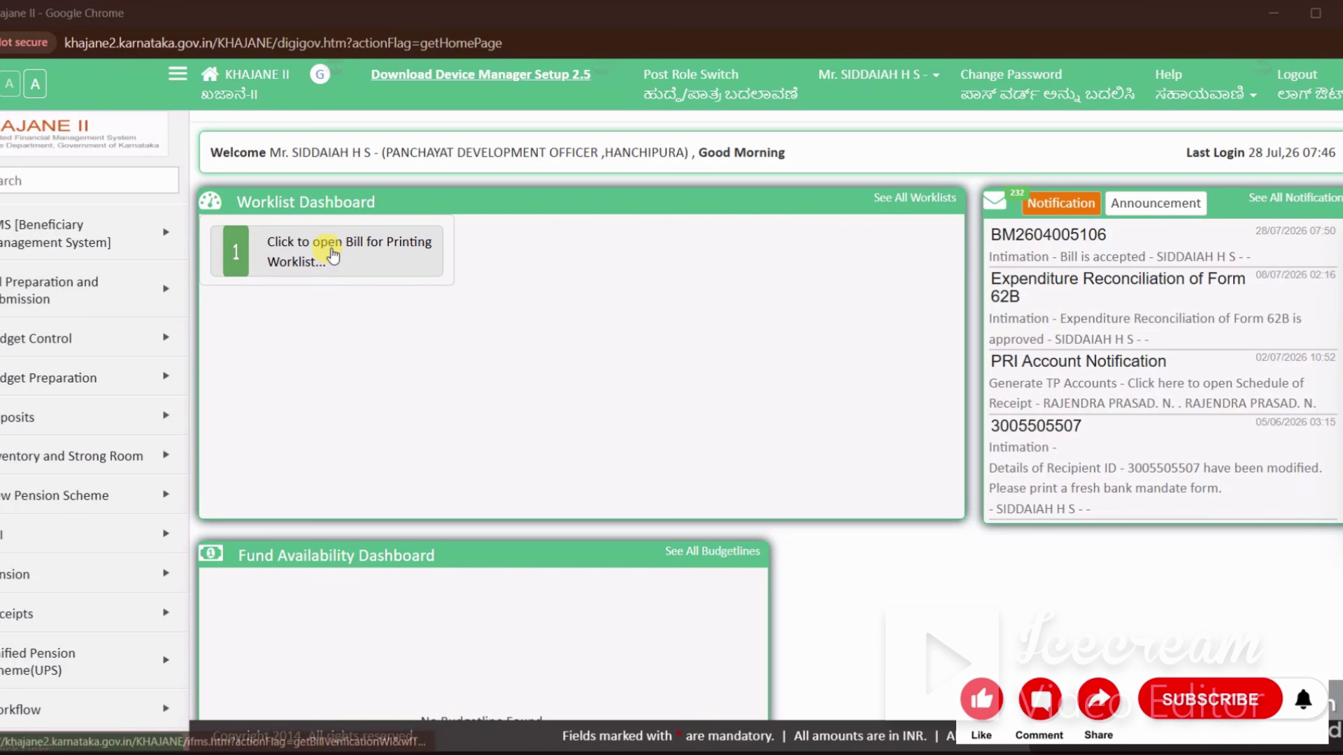
Open the approved Detailed Contingent bill's document details from the Bill for Printing Worklist
{"action": "left_click", "coordinate": [333, 256]}
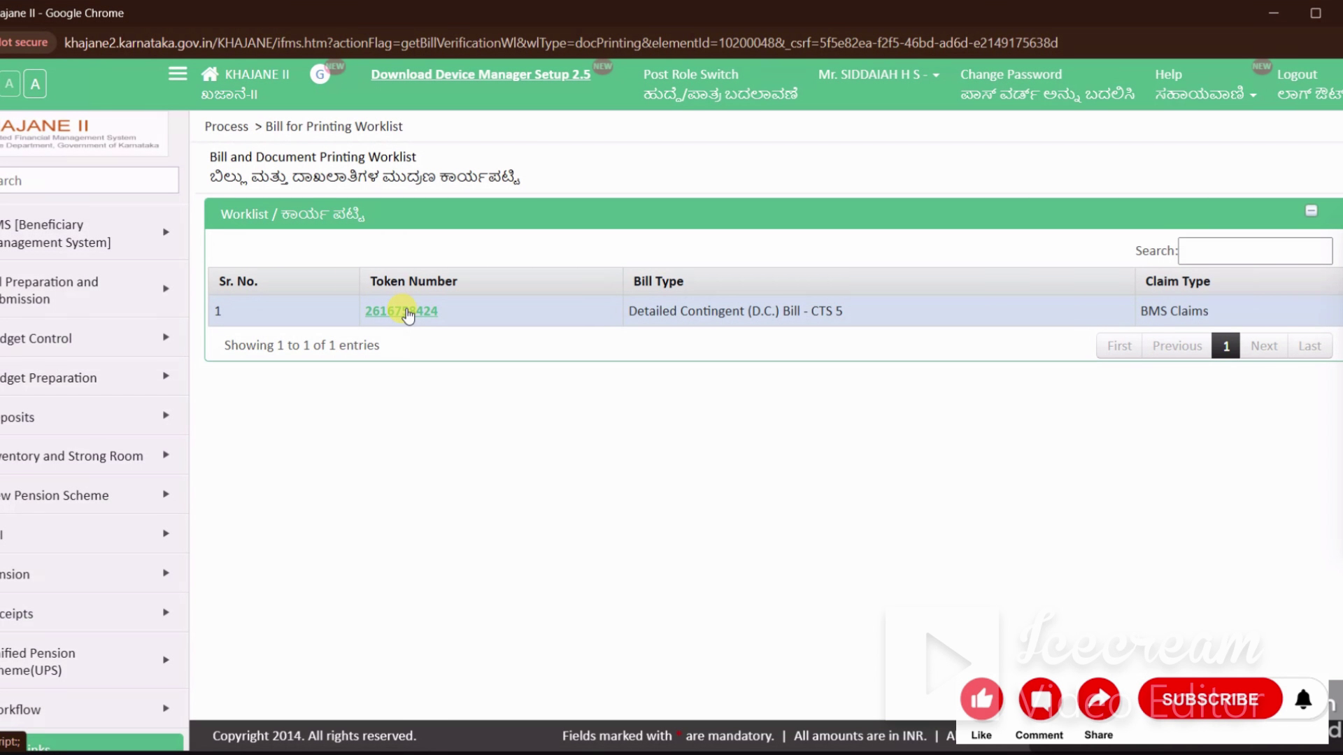
{"action": "left_click", "coordinate": [408, 312]}
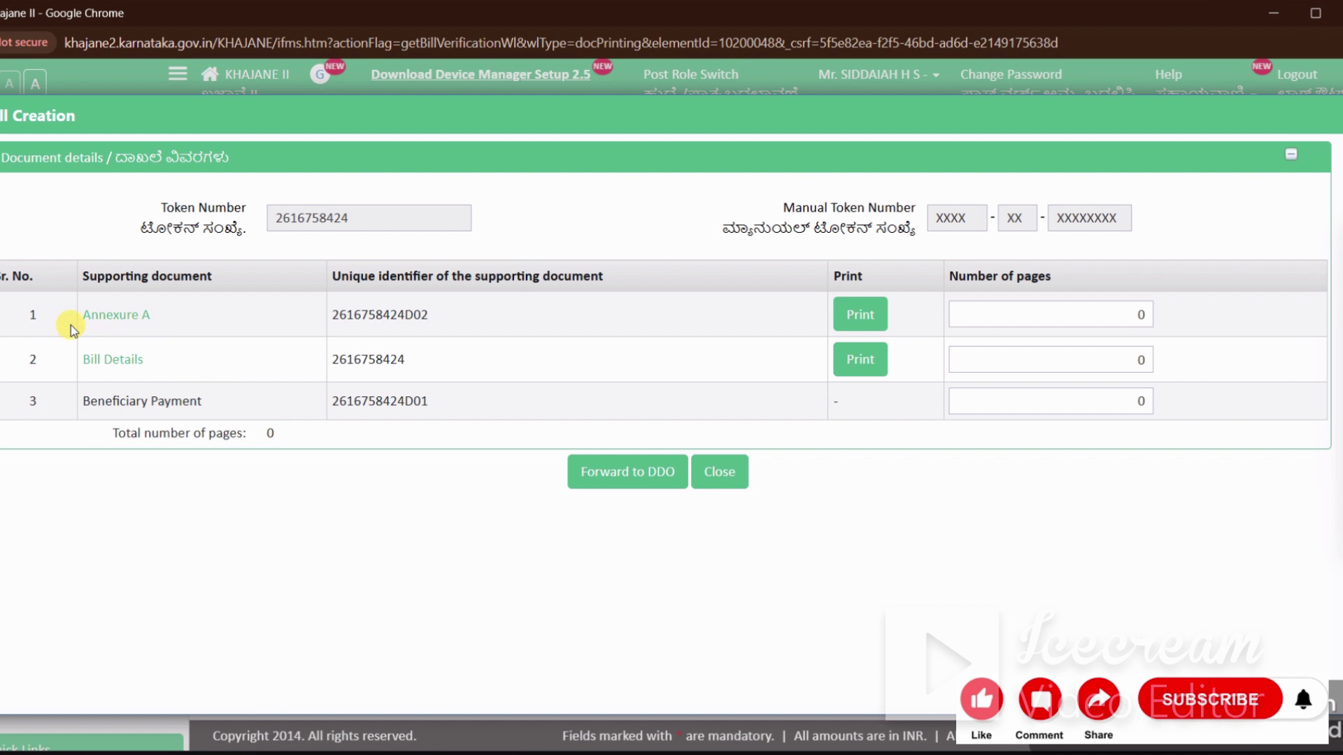
{"action": "left_click_drag", "start_coordinate": [70, 324], "coordinate": [605, 351]}
{"action": "left_click", "coordinate": [623, 343]}
Open the printable Annexure A and set its number of pages to 1
{"action": "left_click", "coordinate": [872, 326]}
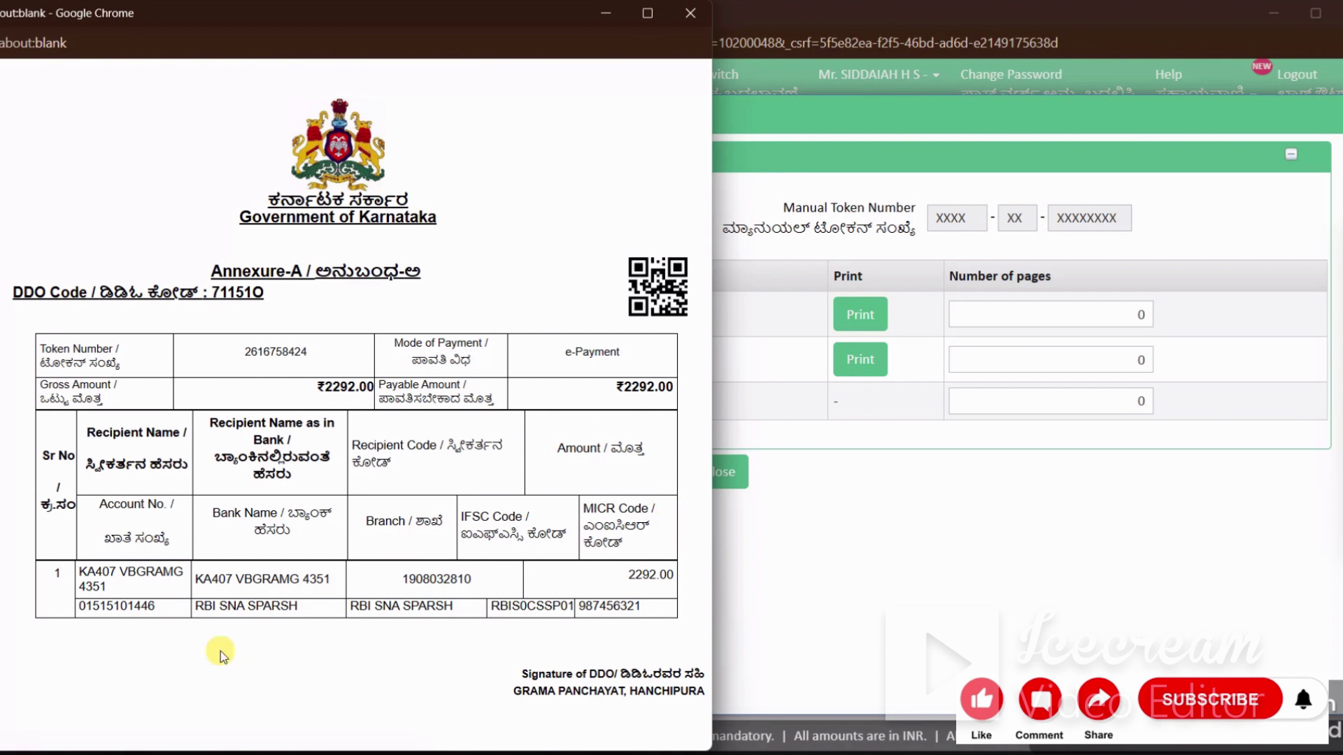
{"action": "left_click", "coordinate": [603, 17]}
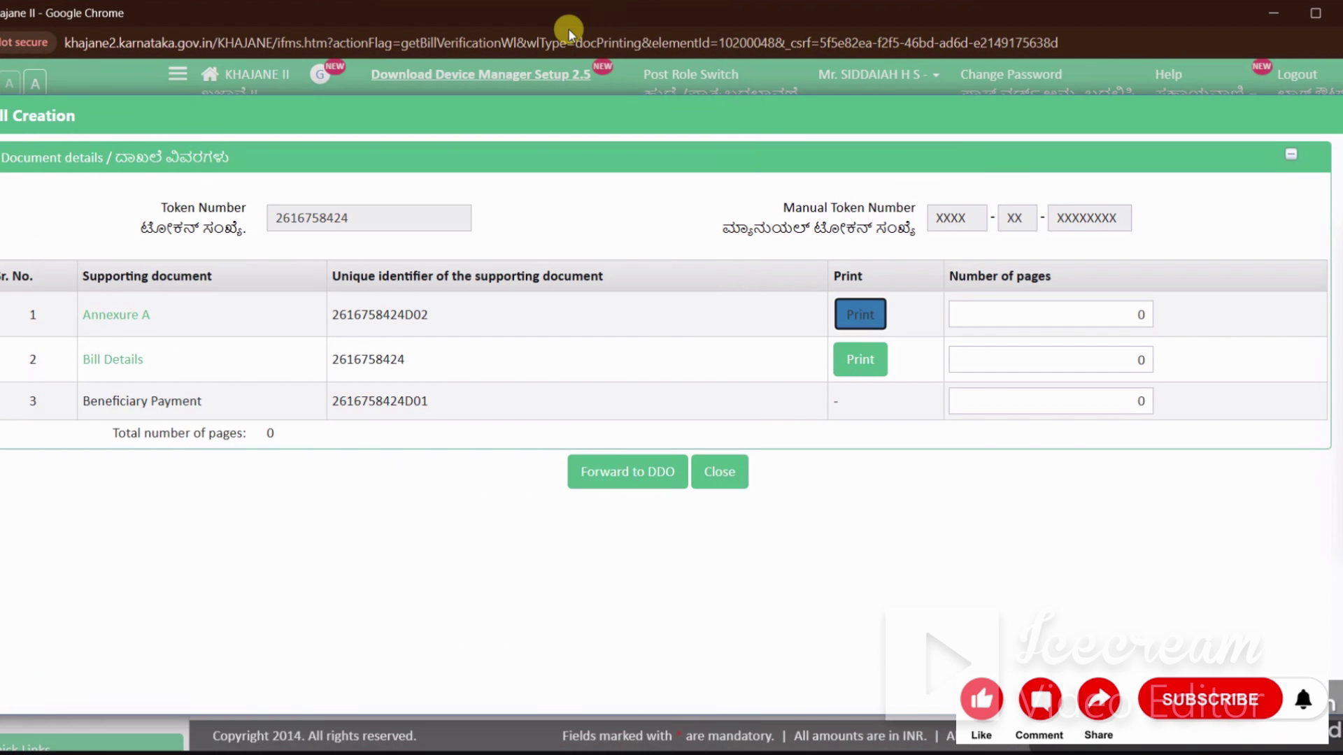
{"action": "double_click", "coordinate": [1141, 316]}
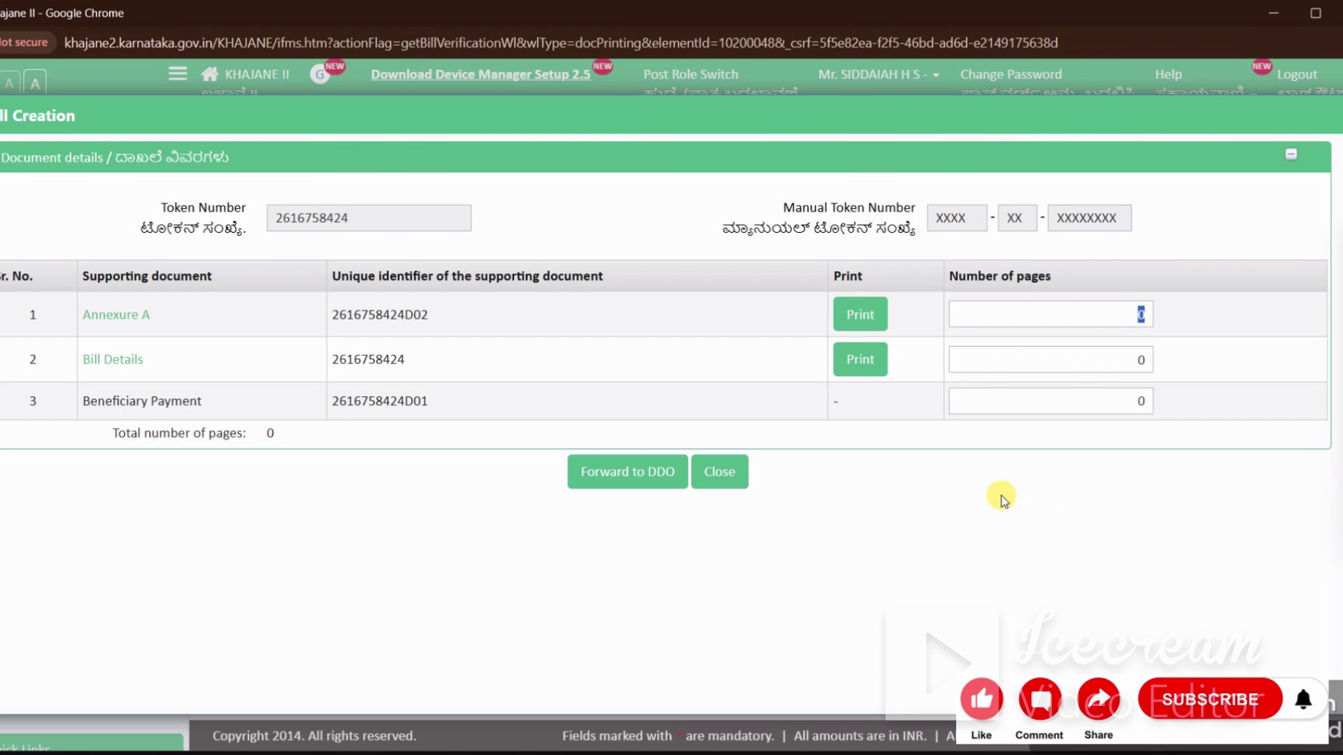
{"action": "type", "text": "1"}
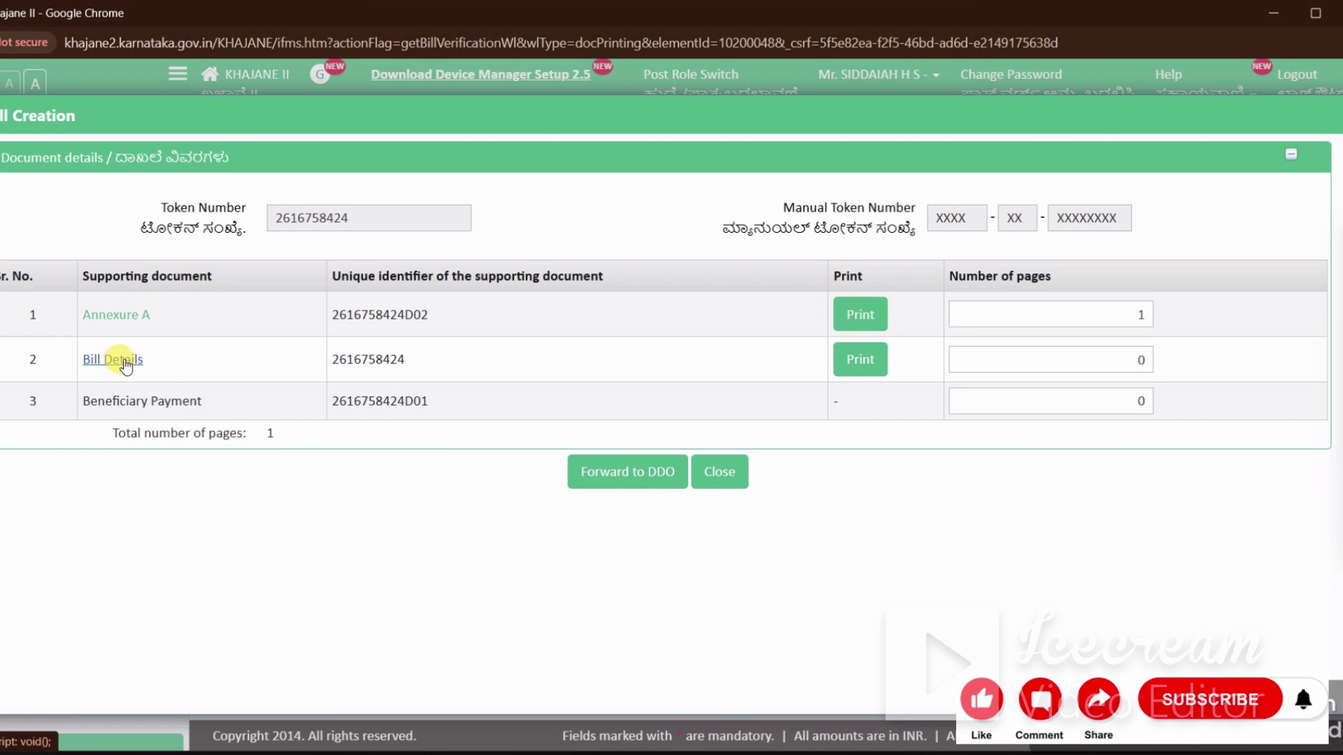
Review the Bill Details print preview through its last page and set its number of pages to 3
{"action": "left_click", "coordinate": [856, 362]}
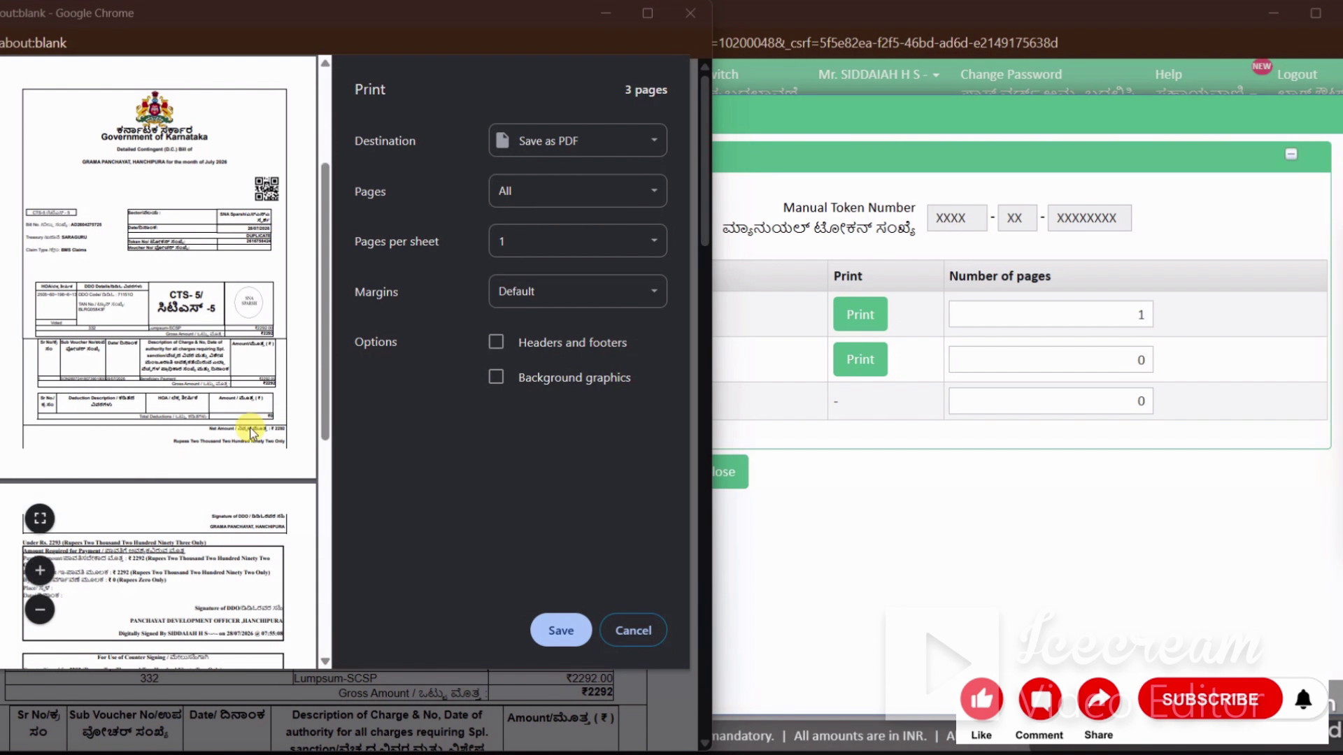
{"action": "scroll", "coordinate": [250, 433], "scroll_direction": "down", "scroll_amount": 10}
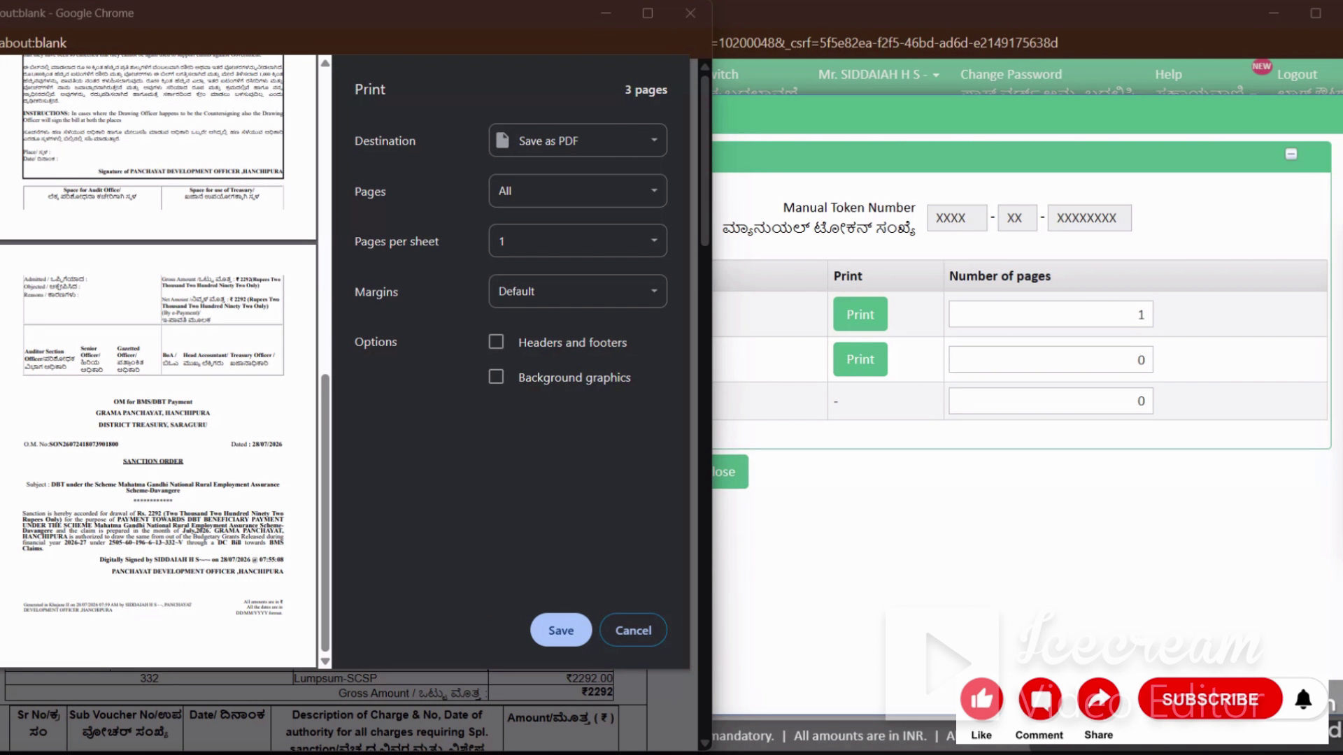
{"action": "key", "text": "Escape"}
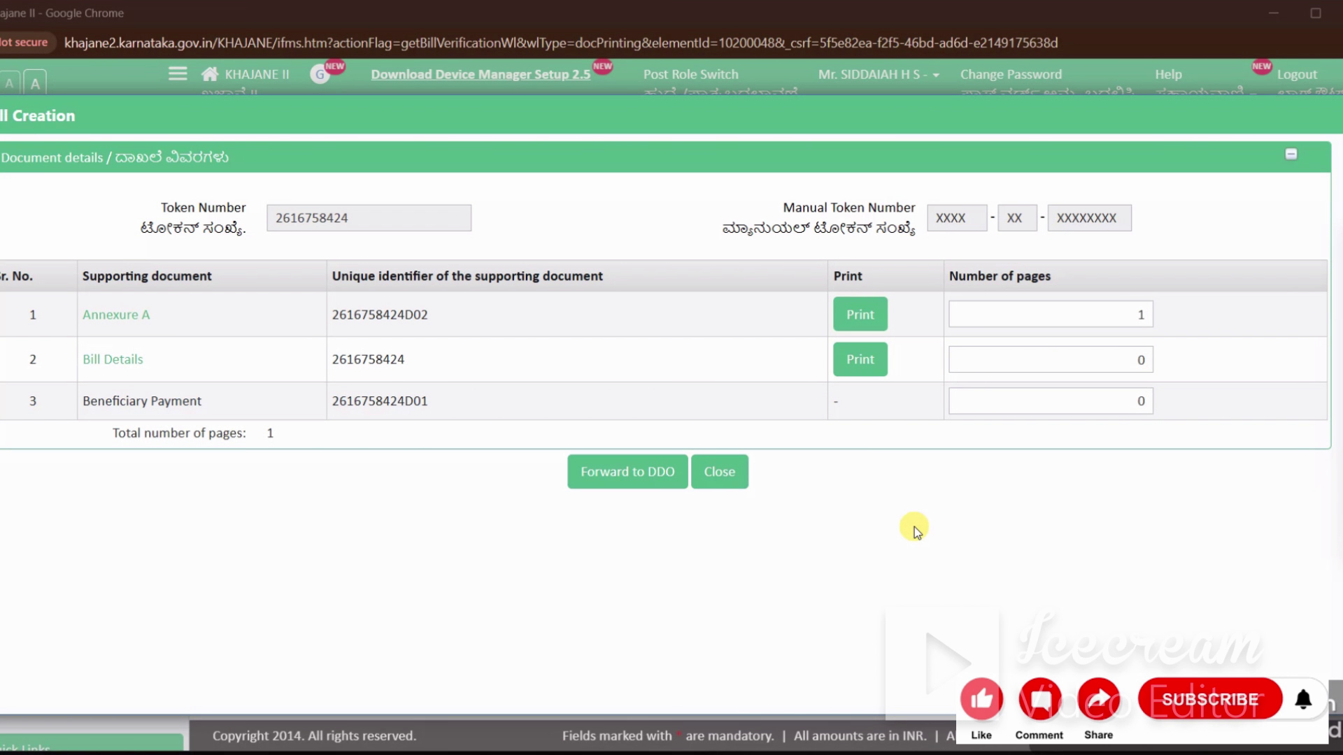
{"action": "left_click", "coordinate": [1181, 550]}
Set the number of pages for the Beneficiary Payment document to 1
{"action": "left_click_drag", "start_coordinate": [153, 414], "coordinate": [549, 417]}
{"action": "left_click", "coordinate": [1133, 404]}
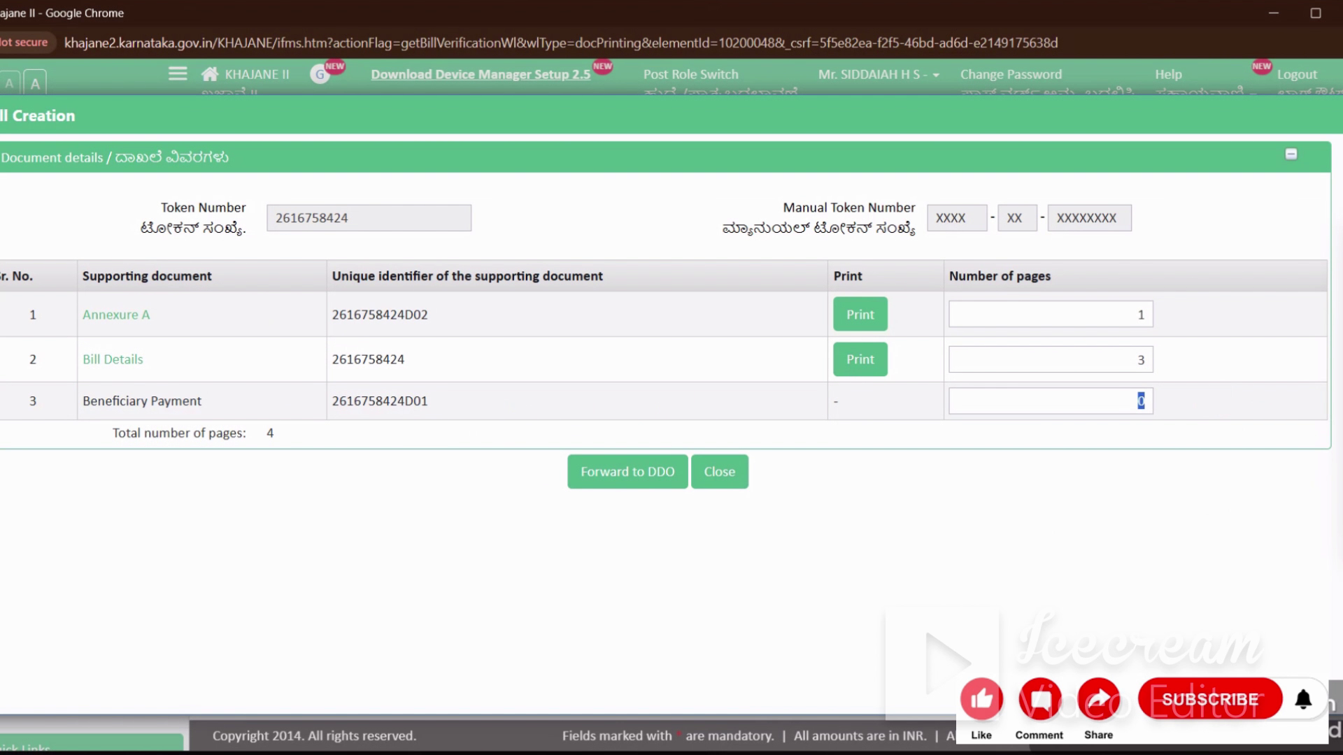
{"action": "left_click", "coordinate": [1182, 557]}
Forward the bill with its page counts to the DDO and confirm the forwarding
{"action": "left_click", "coordinate": [629, 474]}
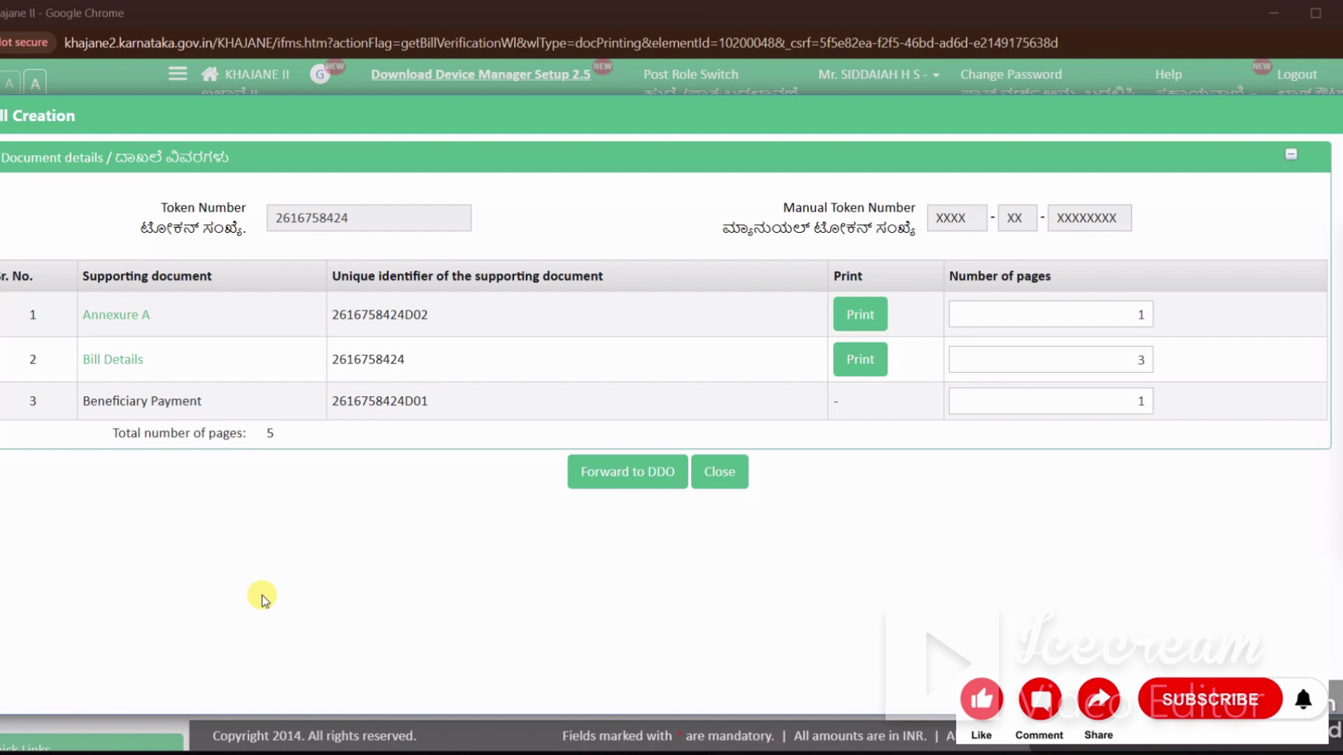
{"action": "left_click", "coordinate": [625, 481]}
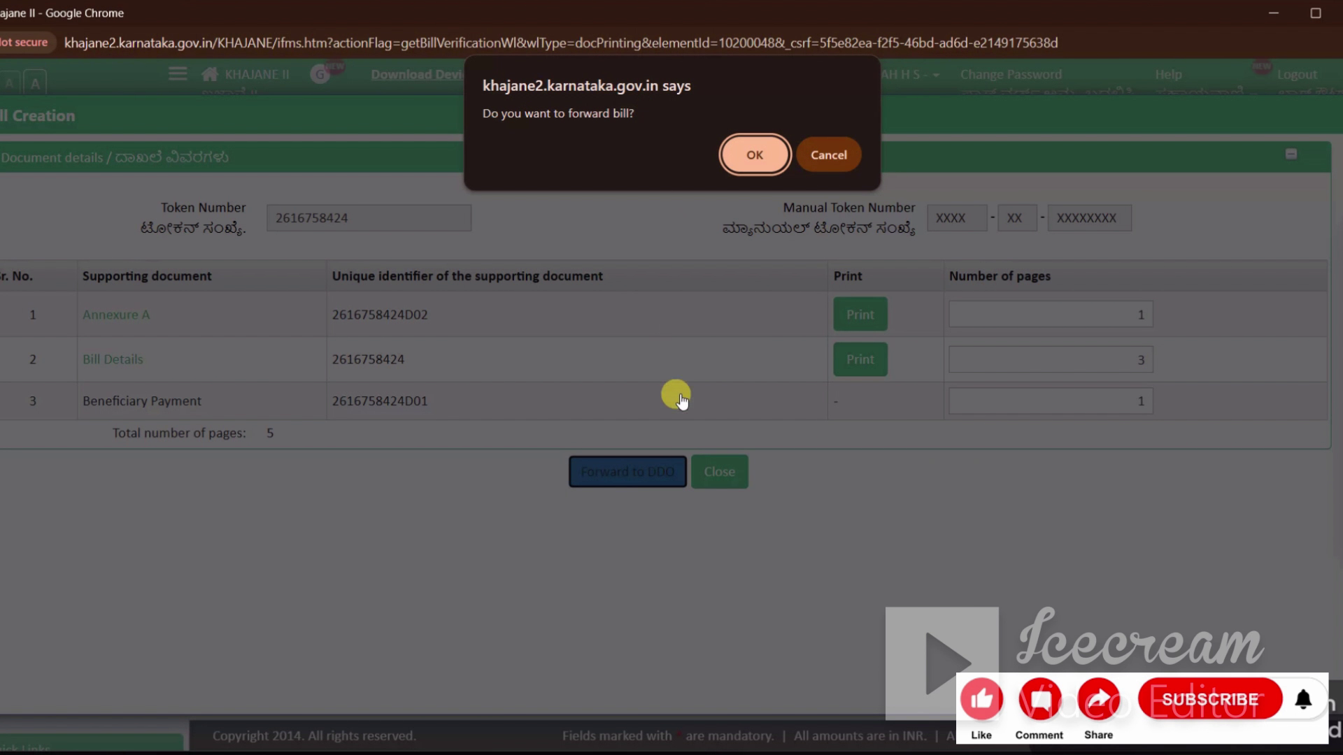
{"action": "left_click", "coordinate": [754, 157]}
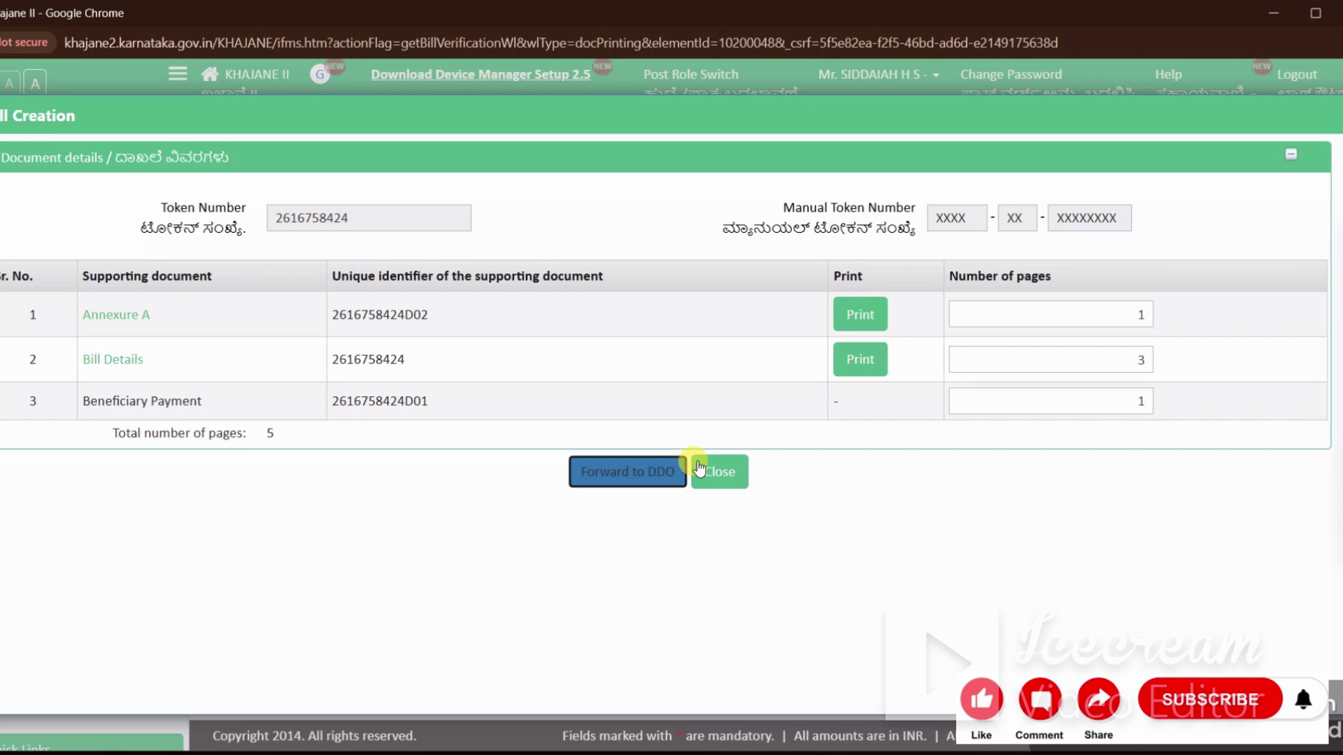
Generate the top sheet for the forwarded bill, then dismiss the bill information
{"action": "left_click", "coordinate": [736, 488]}
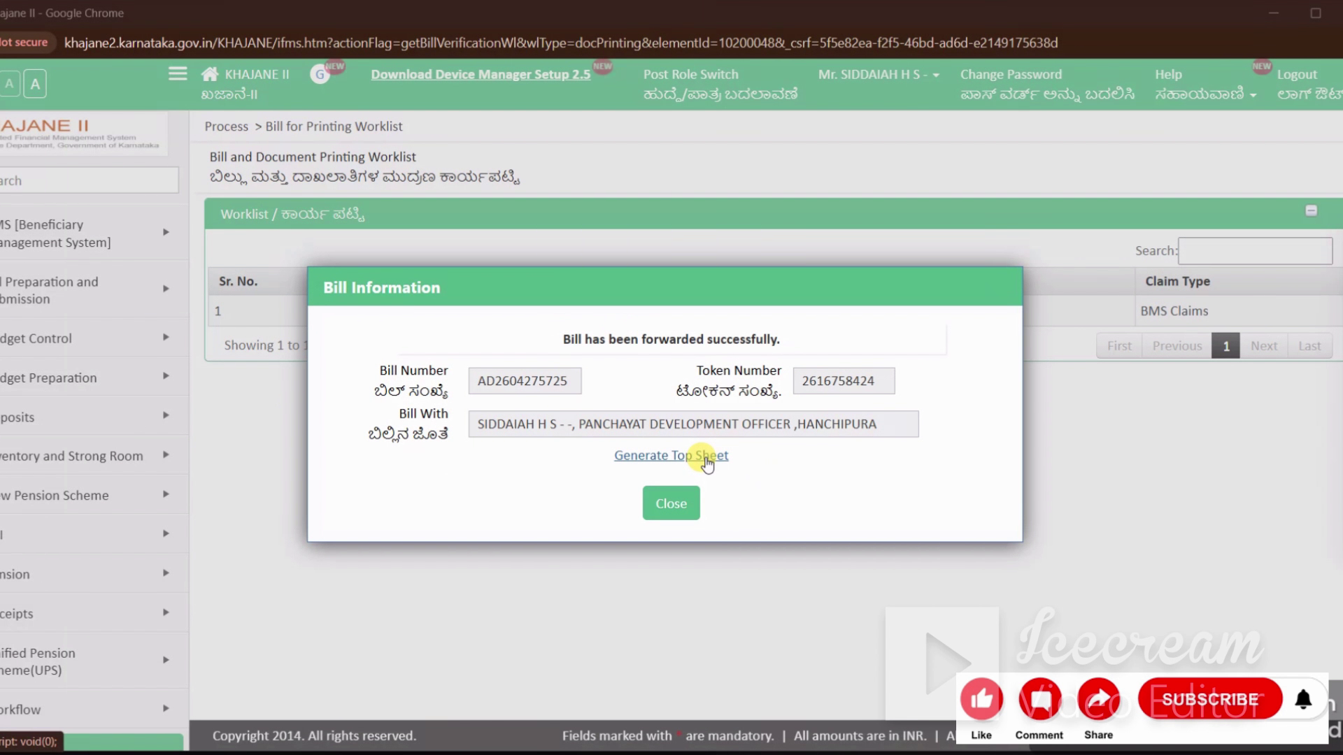
{"action": "left_click", "coordinate": [707, 458]}
{"action": "left_click", "coordinate": [688, 14]}
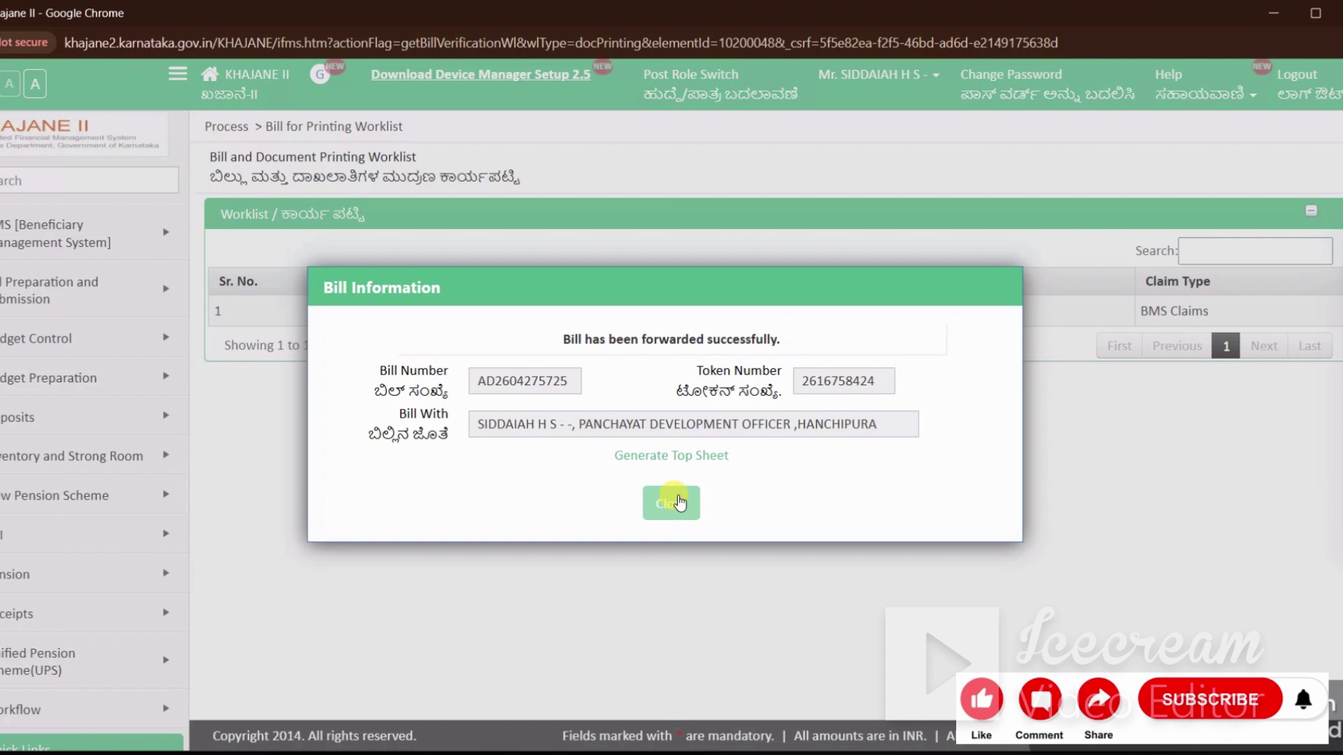
{"action": "left_click", "coordinate": [674, 509]}
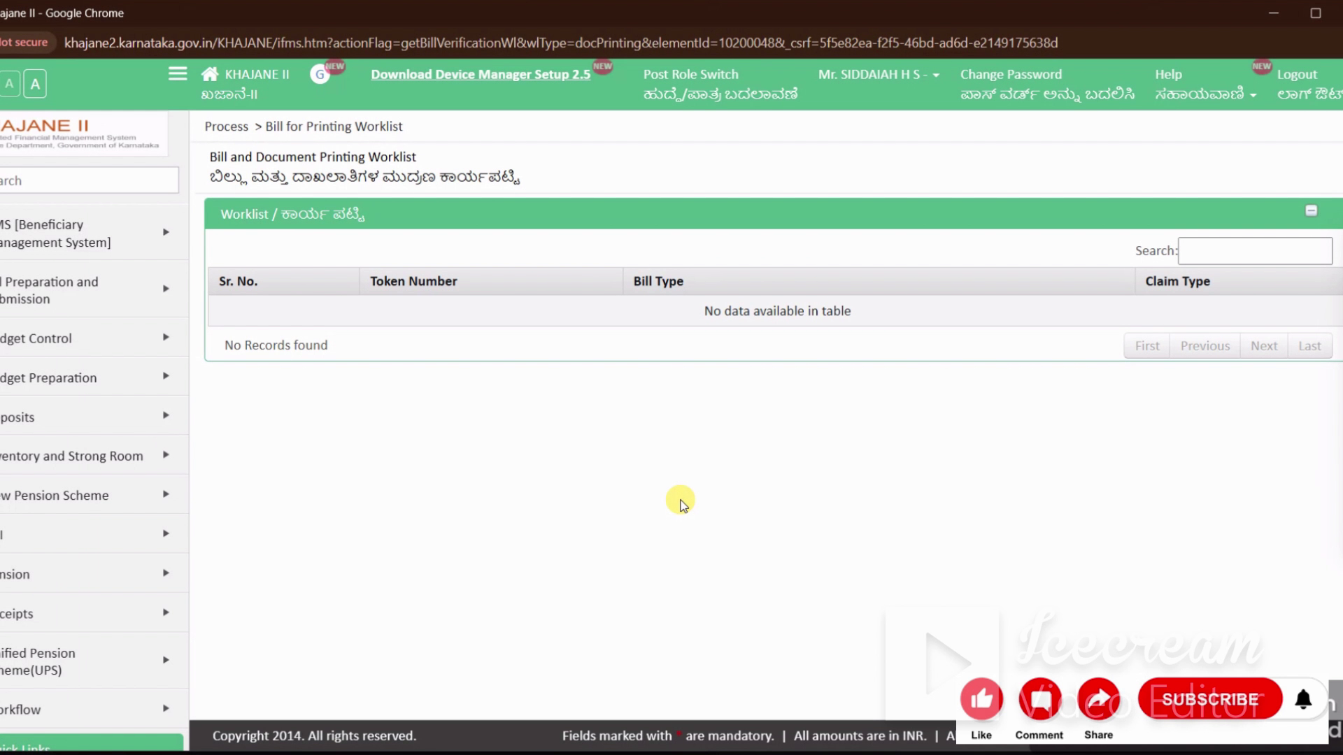
Switch the active role from Caseworker to Drawing and Disbursement Officer
{"action": "left_click", "coordinate": [727, 95]}
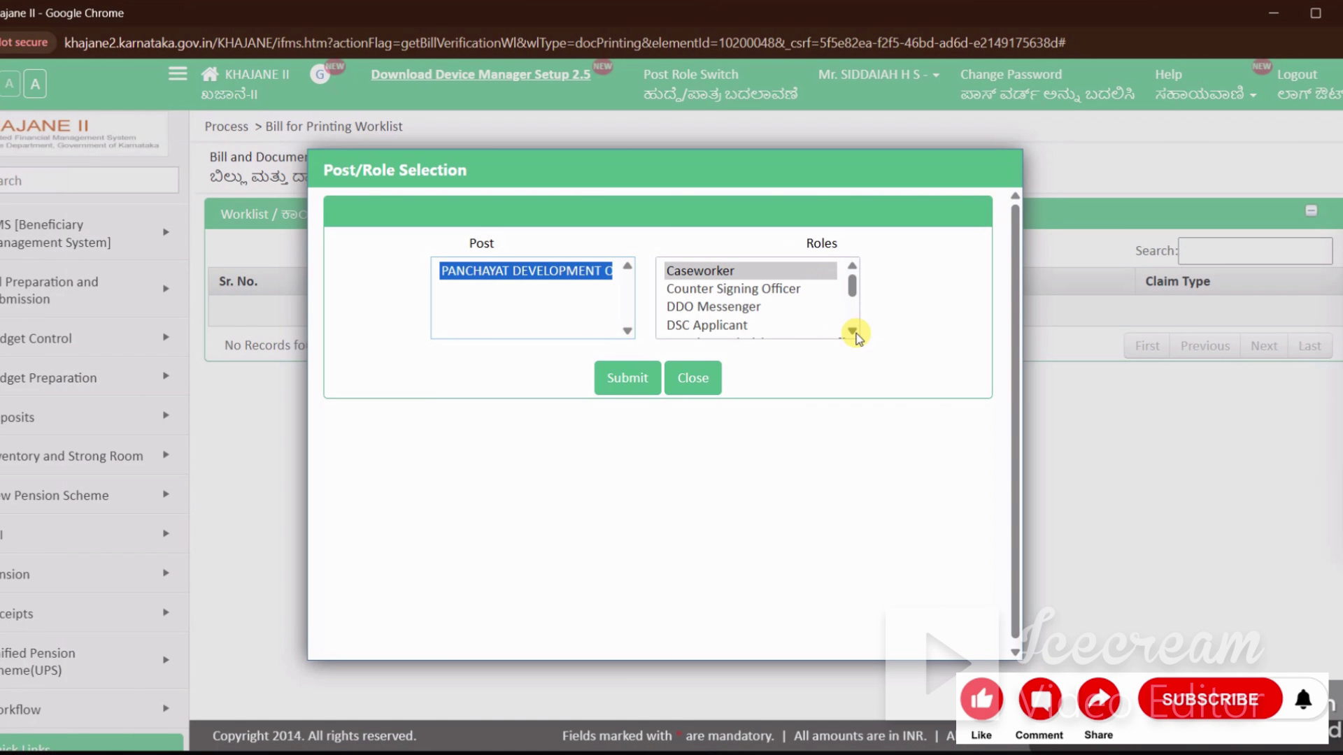
{"action": "left_click", "coordinate": [851, 331]}
{"action": "left_click", "coordinate": [815, 306]}
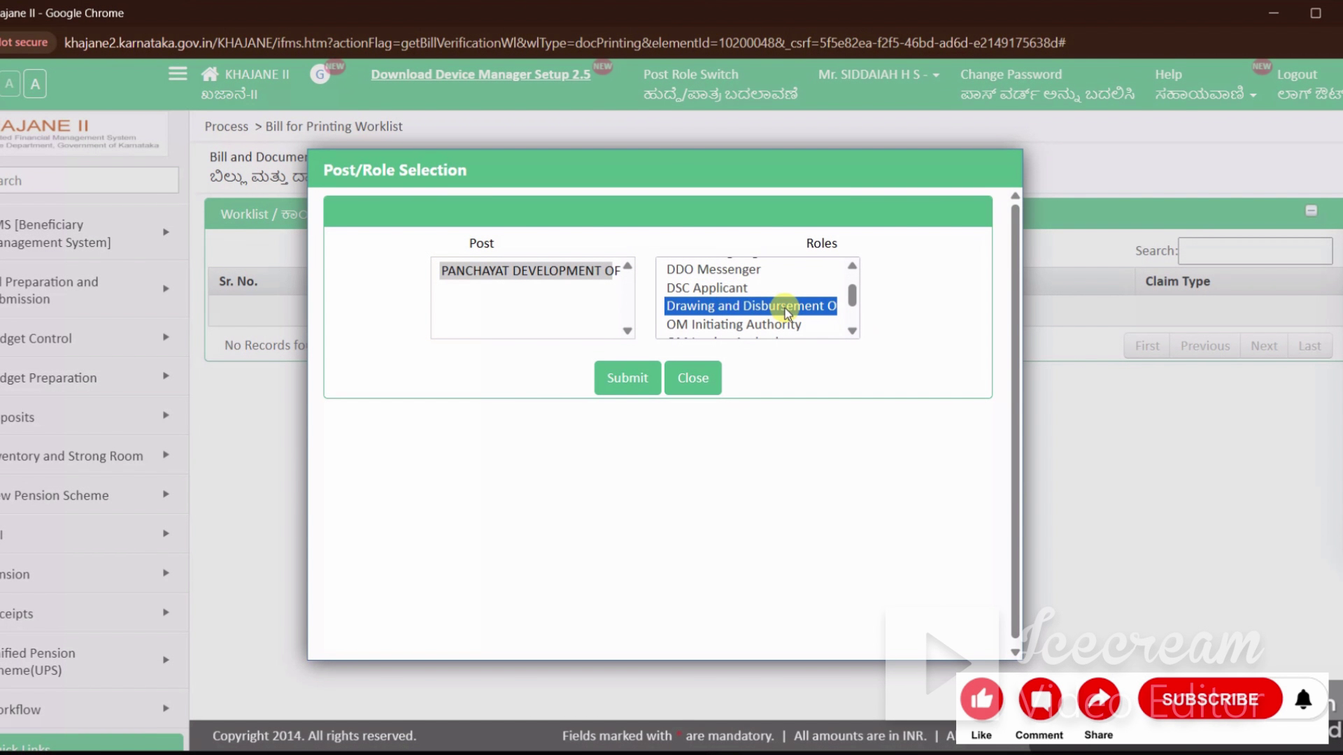
{"action": "left_click", "coordinate": [618, 382]}
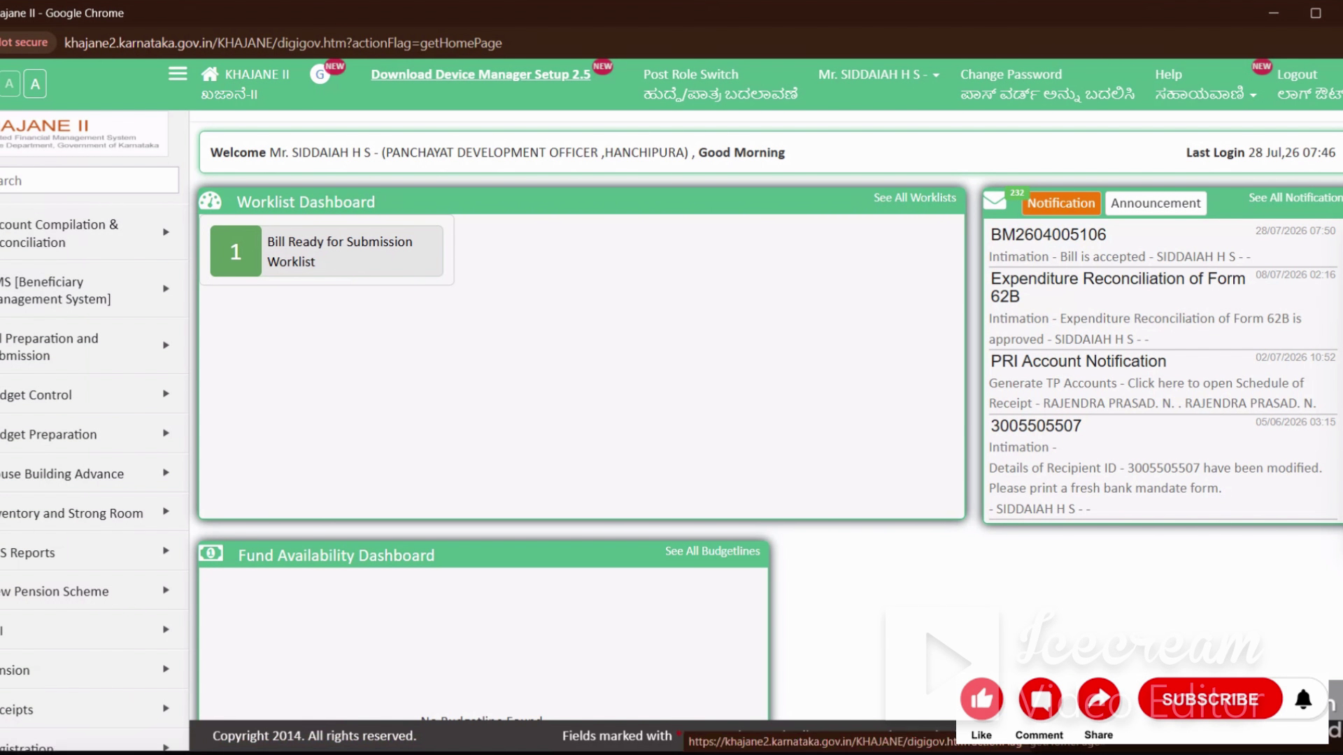
Open the printed Detailed Contingent bill from the Bill Ready for Submission Worklist
{"action": "mouse_move", "coordinate": [70, 746]}
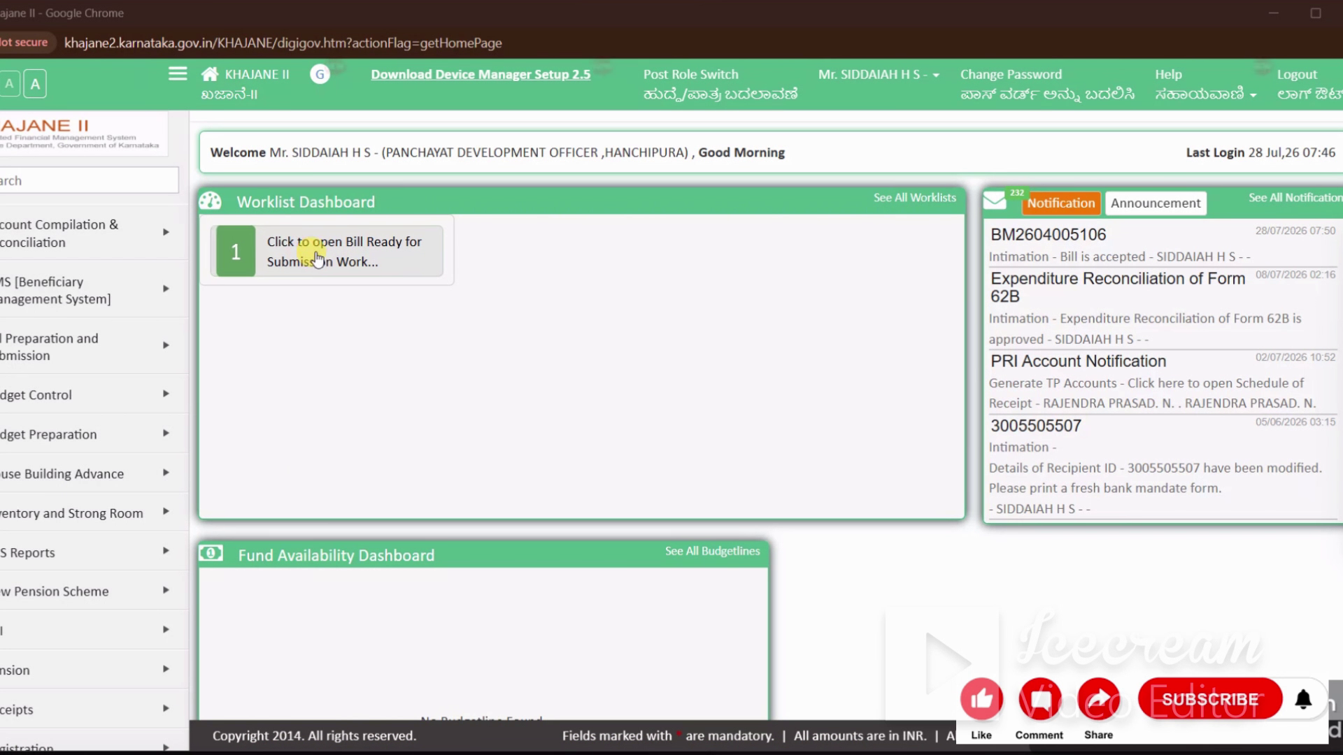
{"action": "left_click", "coordinate": [320, 263]}
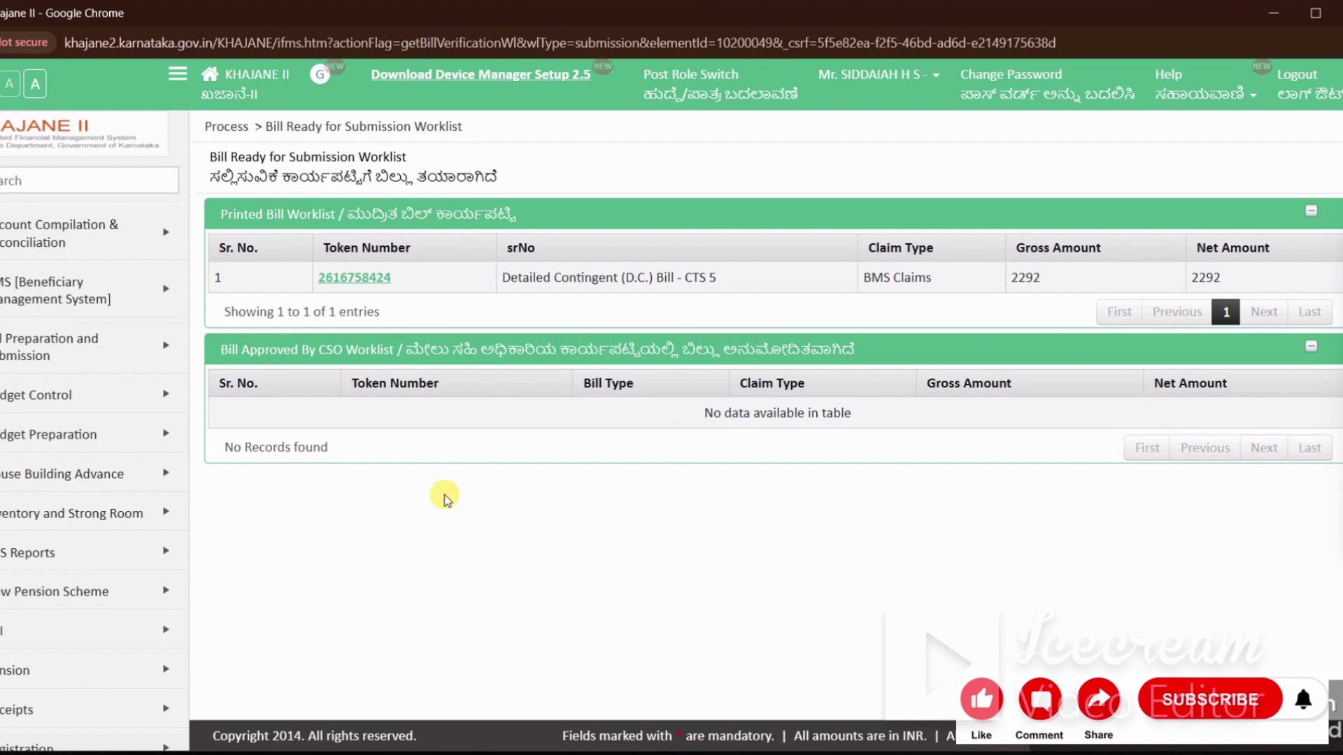
{"action": "left_click", "coordinate": [352, 278]}
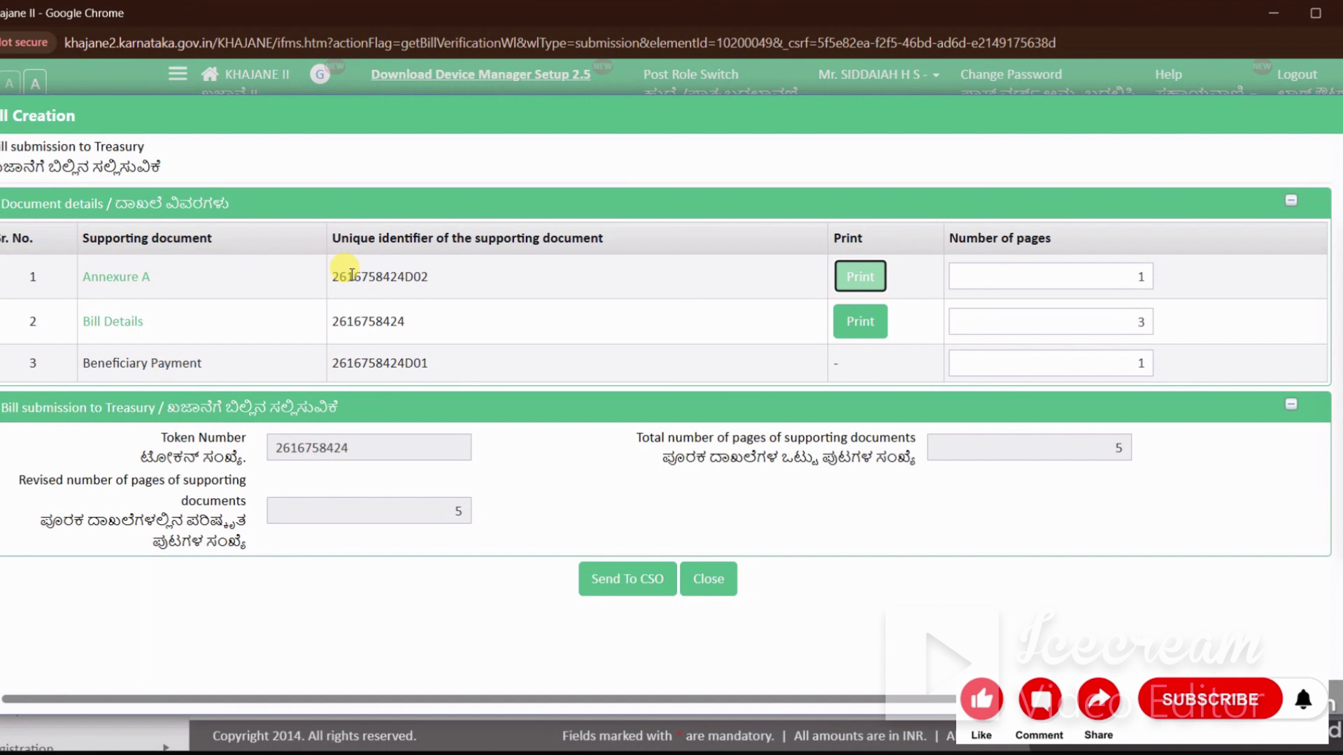
{"action": "left_click", "coordinate": [618, 311]}
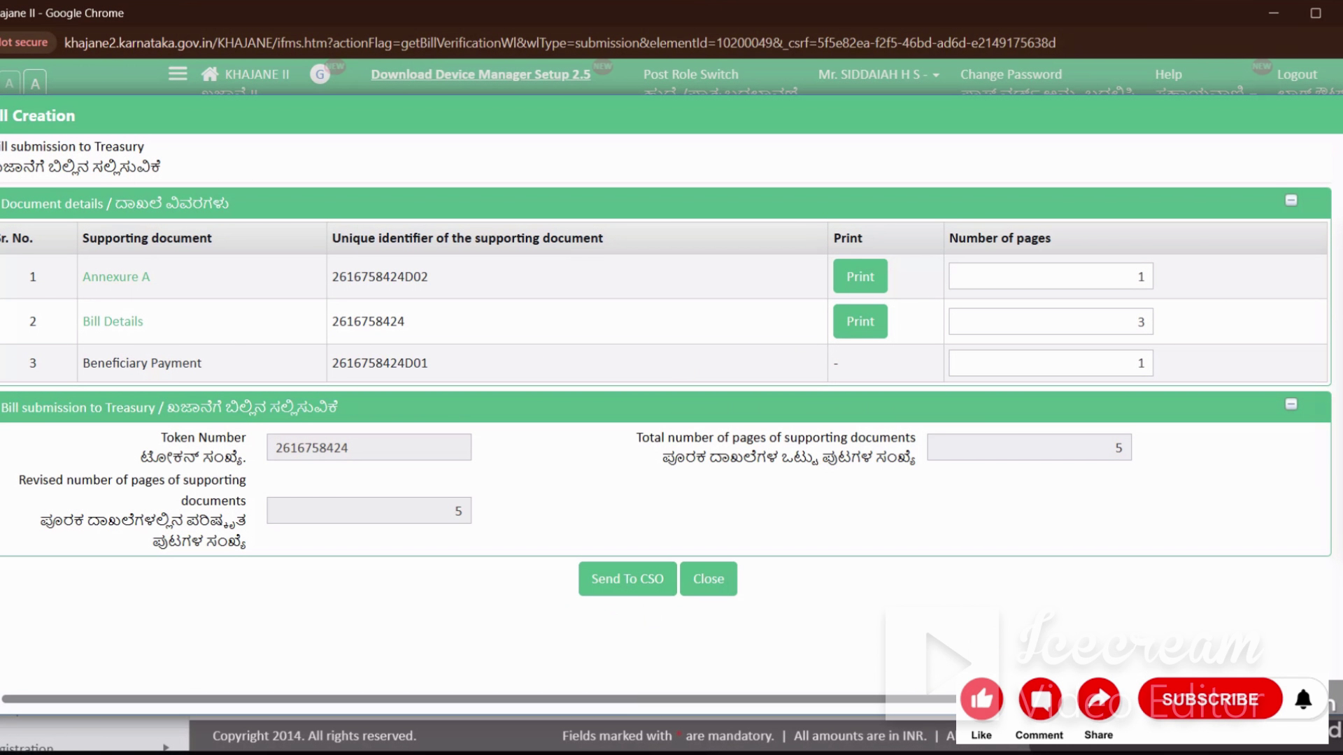
Send the bill to the CSO, confirm the forwarding and dismiss the bill information
{"action": "left_click", "coordinate": [602, 593]}
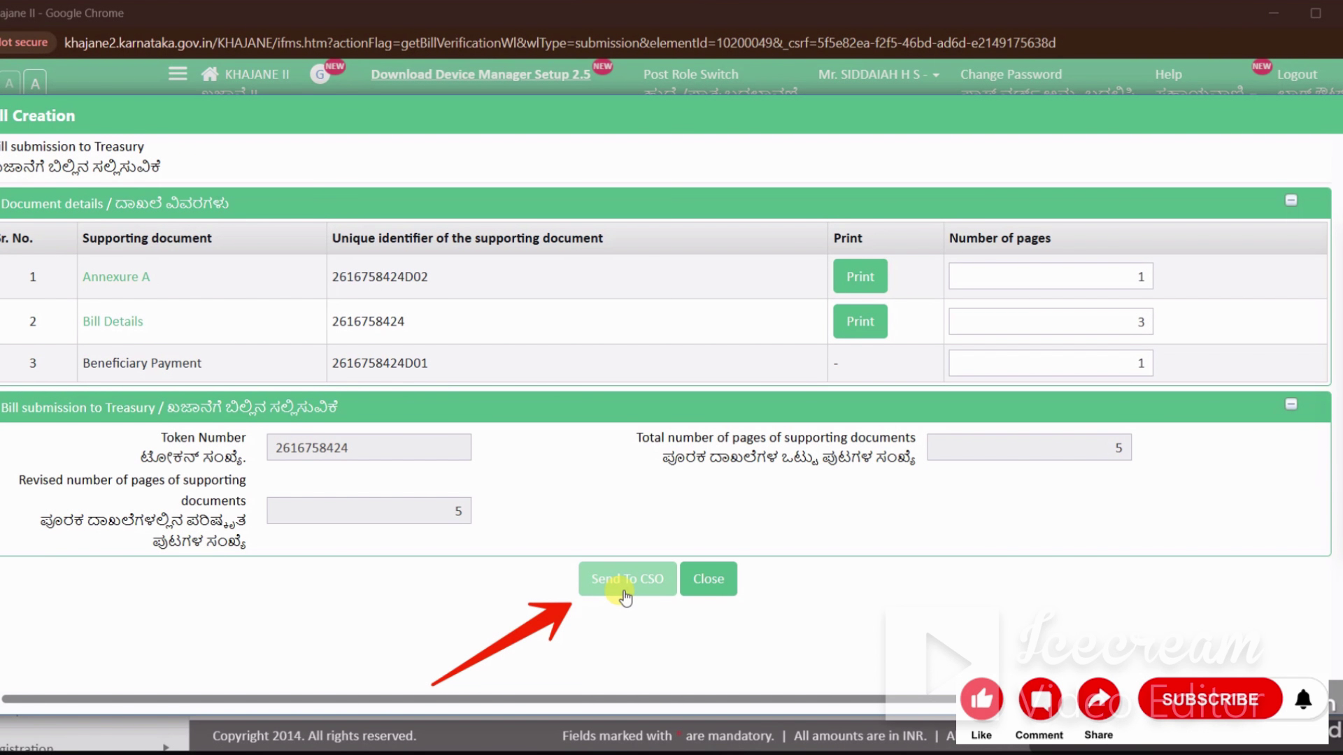
{"action": "left_click", "coordinate": [624, 595]}
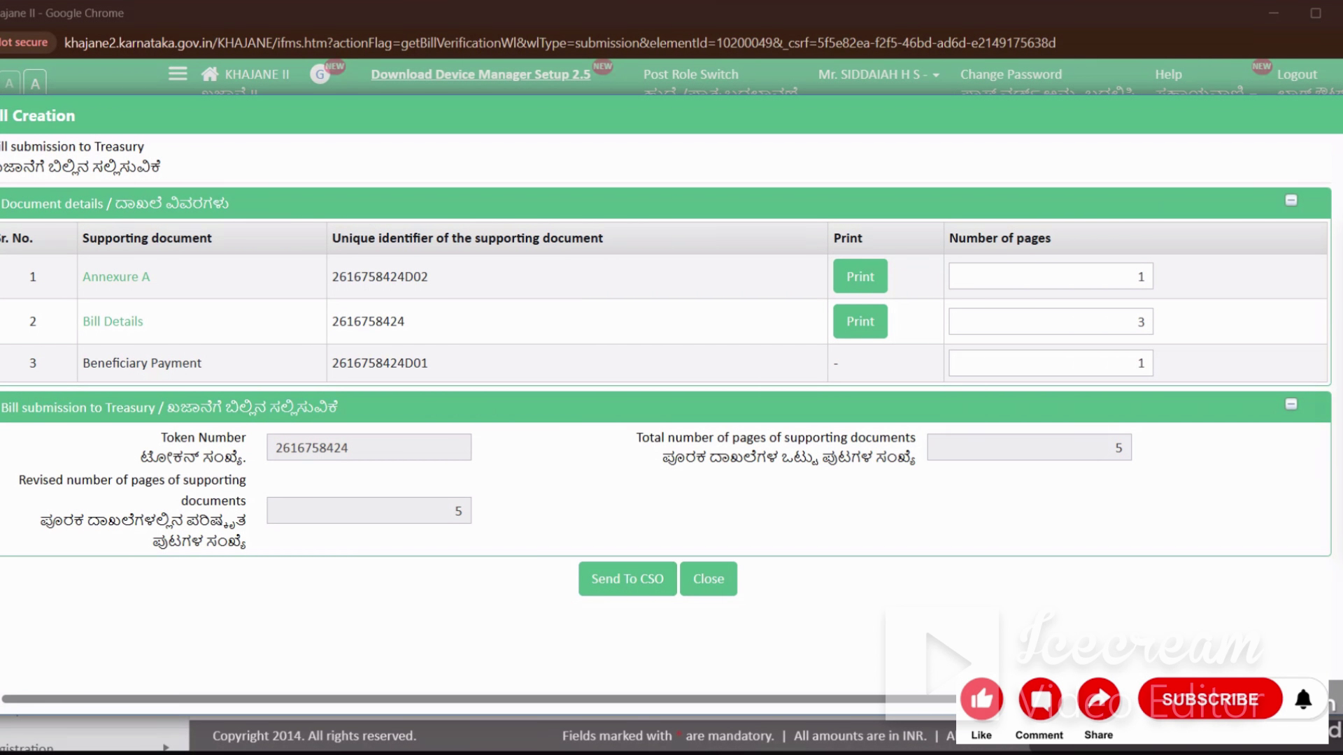
{"action": "left_click", "coordinate": [594, 589]}
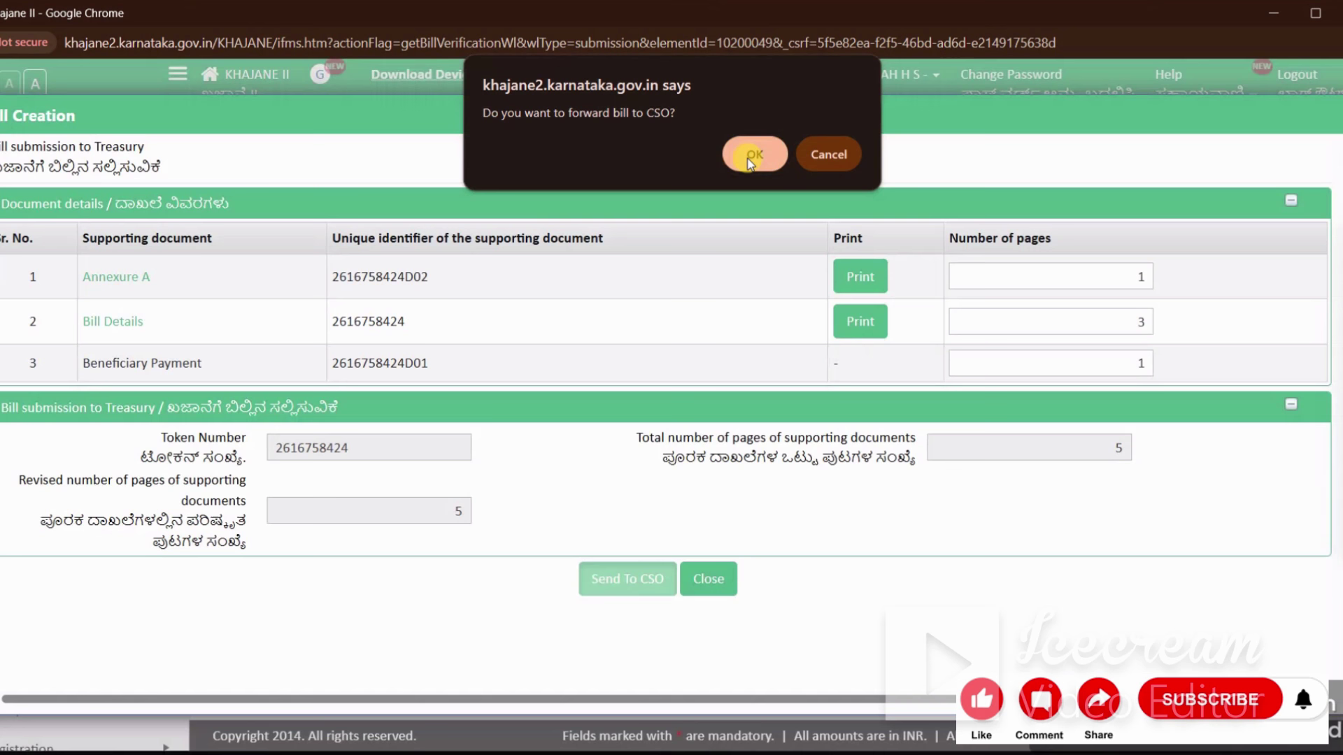
{"action": "left_click", "coordinate": [754, 156]}
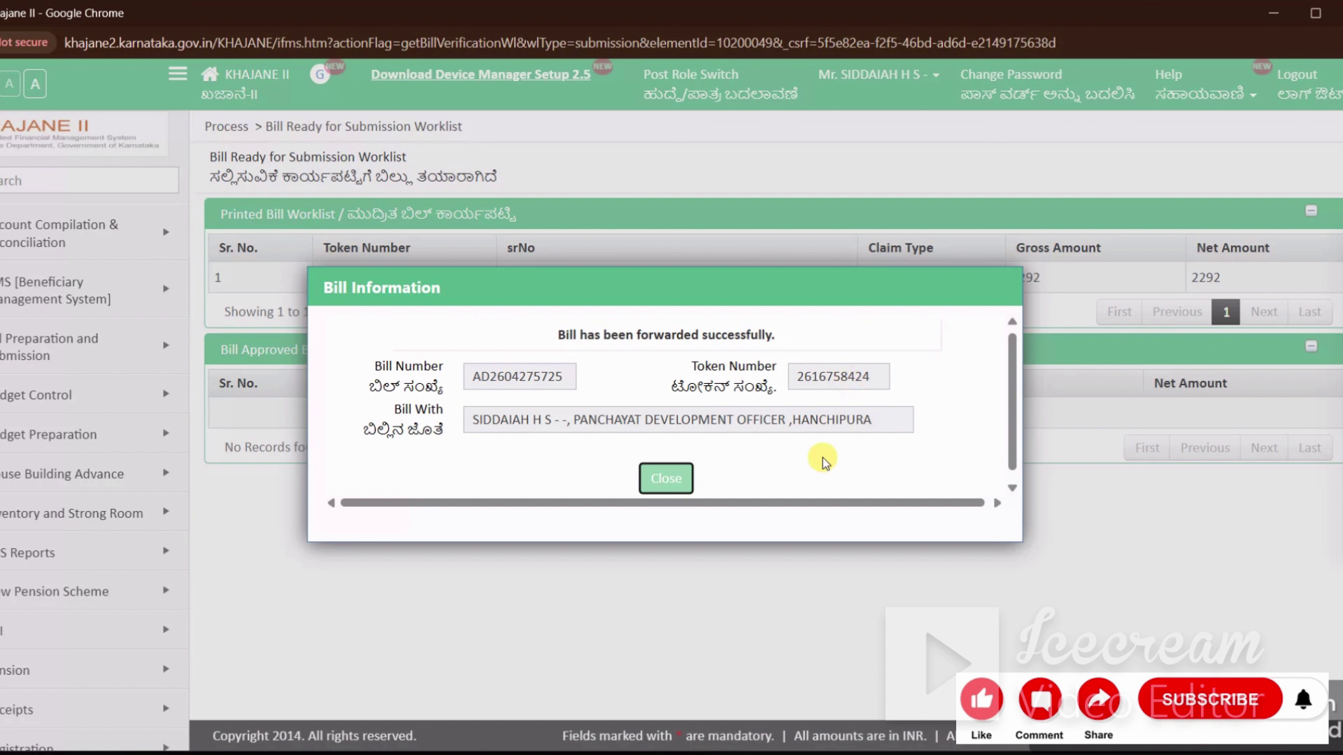
{"action": "left_click", "coordinate": [662, 484]}
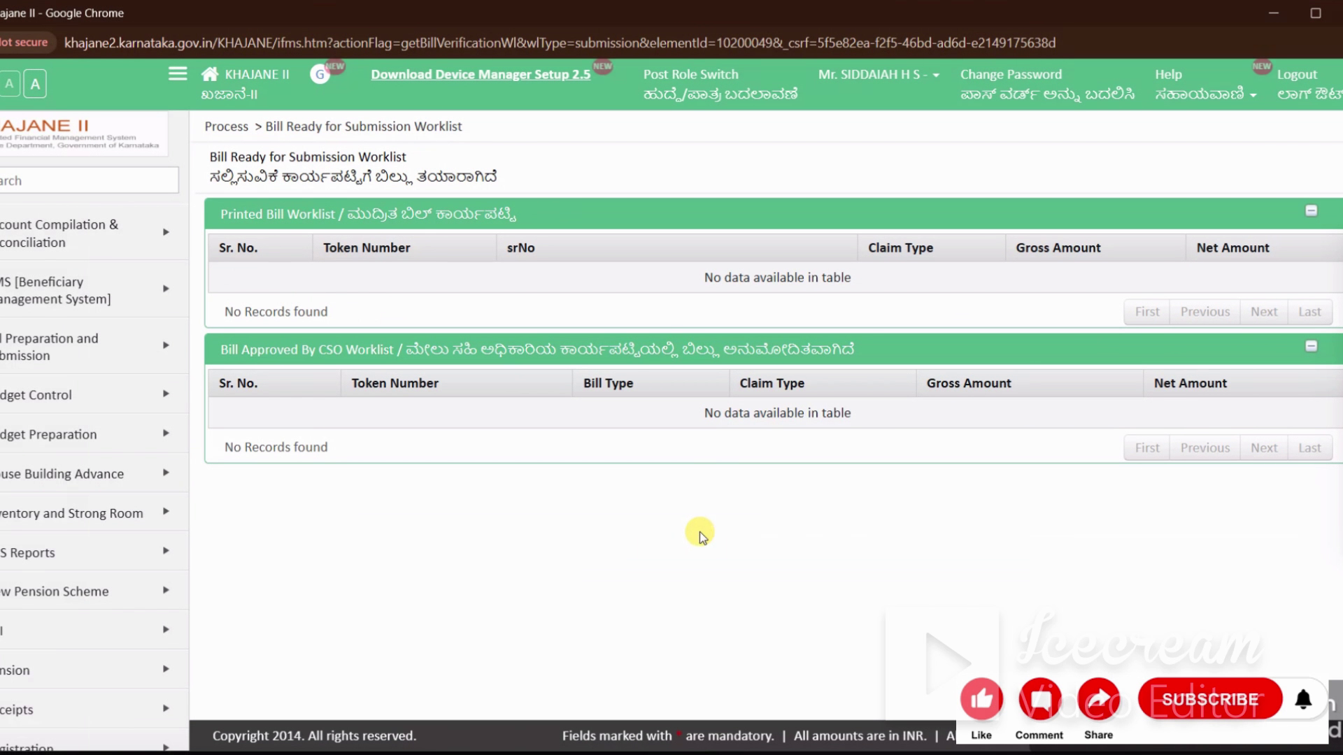
Switch the active role to Counter Signing Officer
{"action": "left_click", "coordinate": [733, 90]}
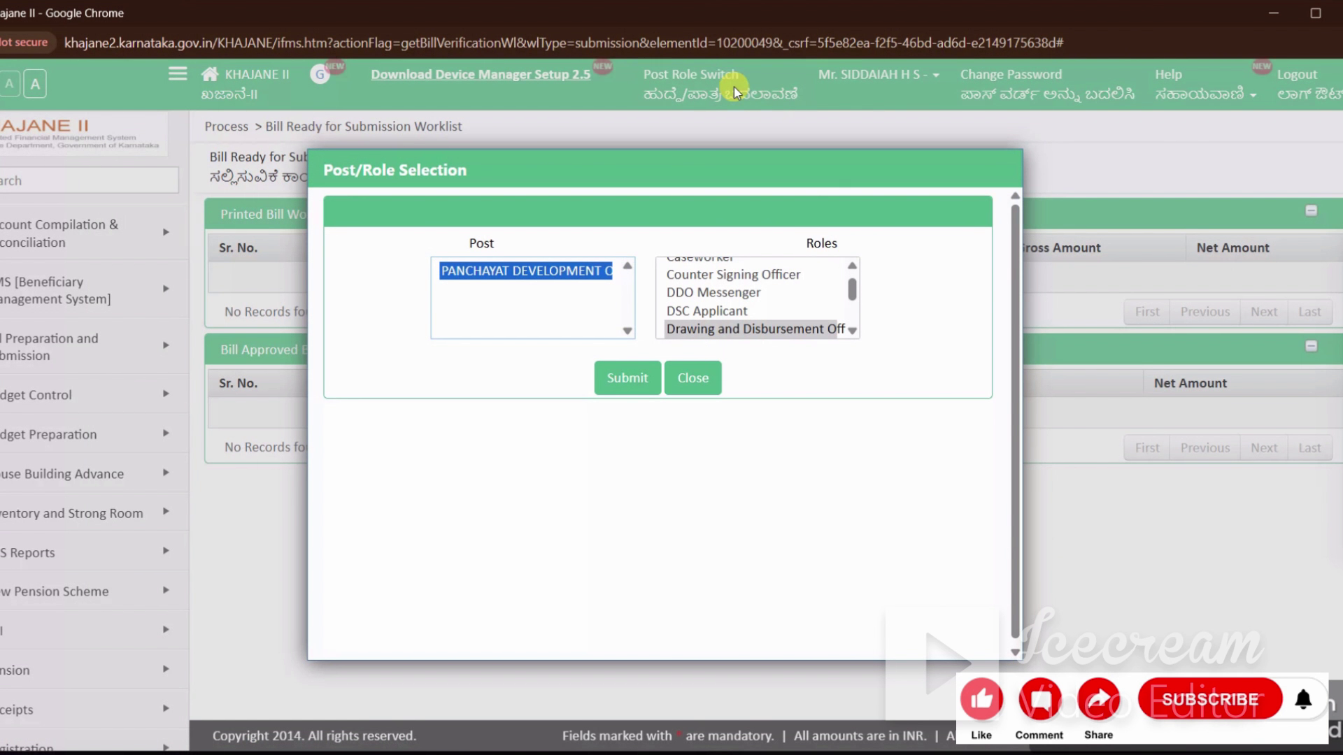
{"action": "scroll", "coordinate": [840, 298], "scroll_direction": "up", "scroll_amount": 2}
{"action": "left_click", "coordinate": [798, 287]}
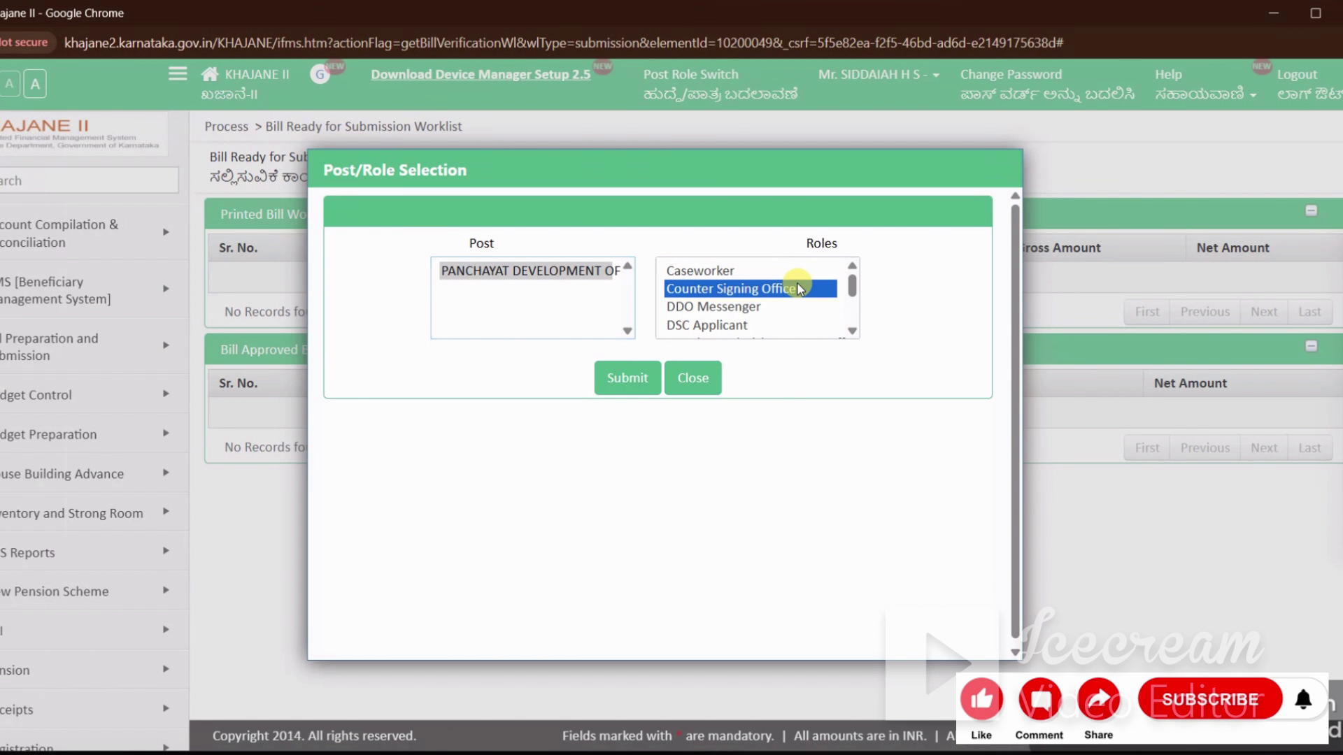
{"action": "left_click", "coordinate": [625, 398]}
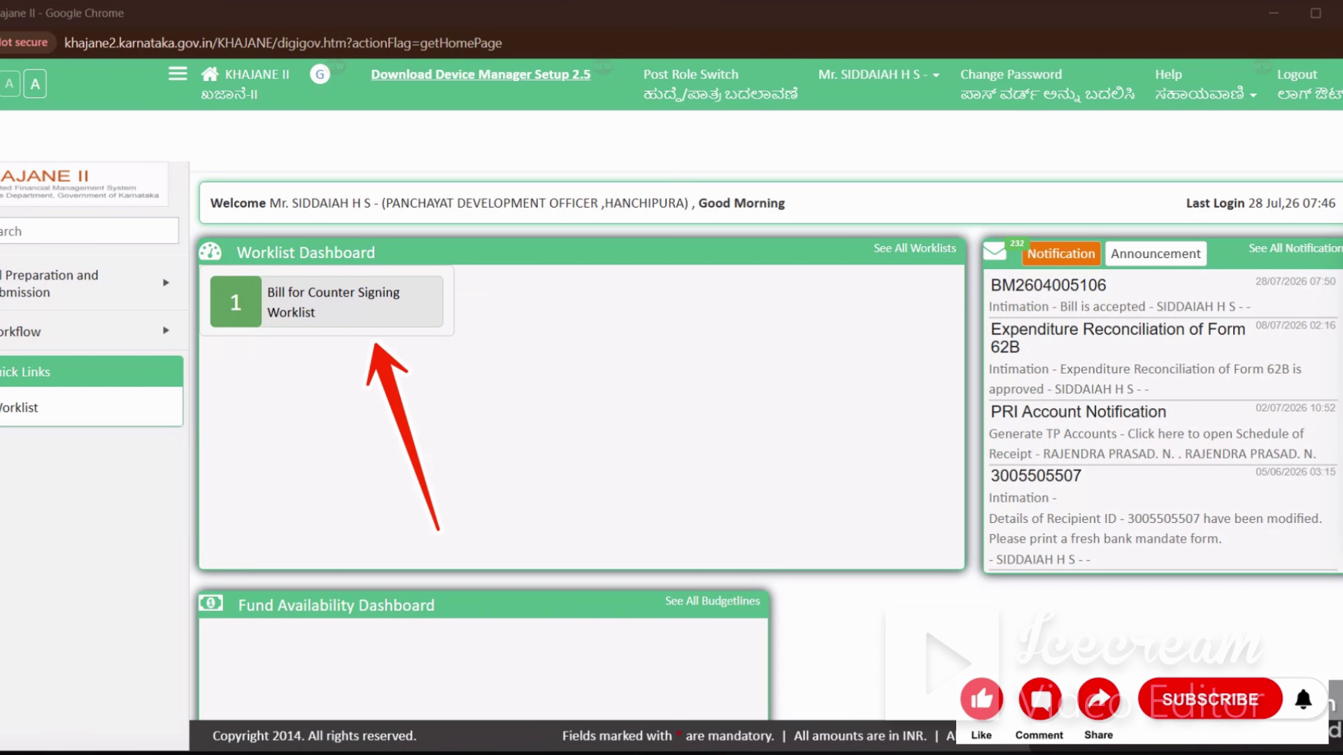
Open the bill from the Bill for Counter Signing Worklist and review its general details, including the DDO account details
{"action": "left_click", "coordinate": [320, 313]}
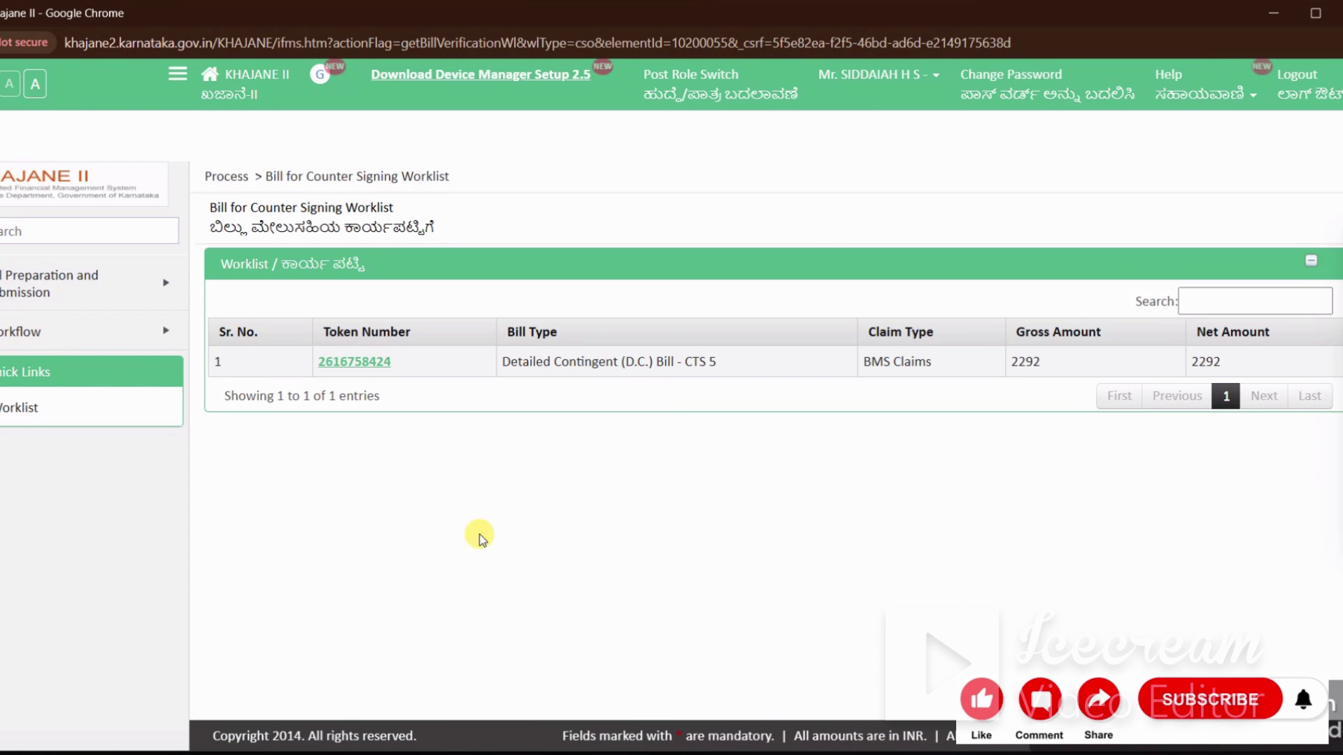
{"action": "left_click", "coordinate": [338, 361]}
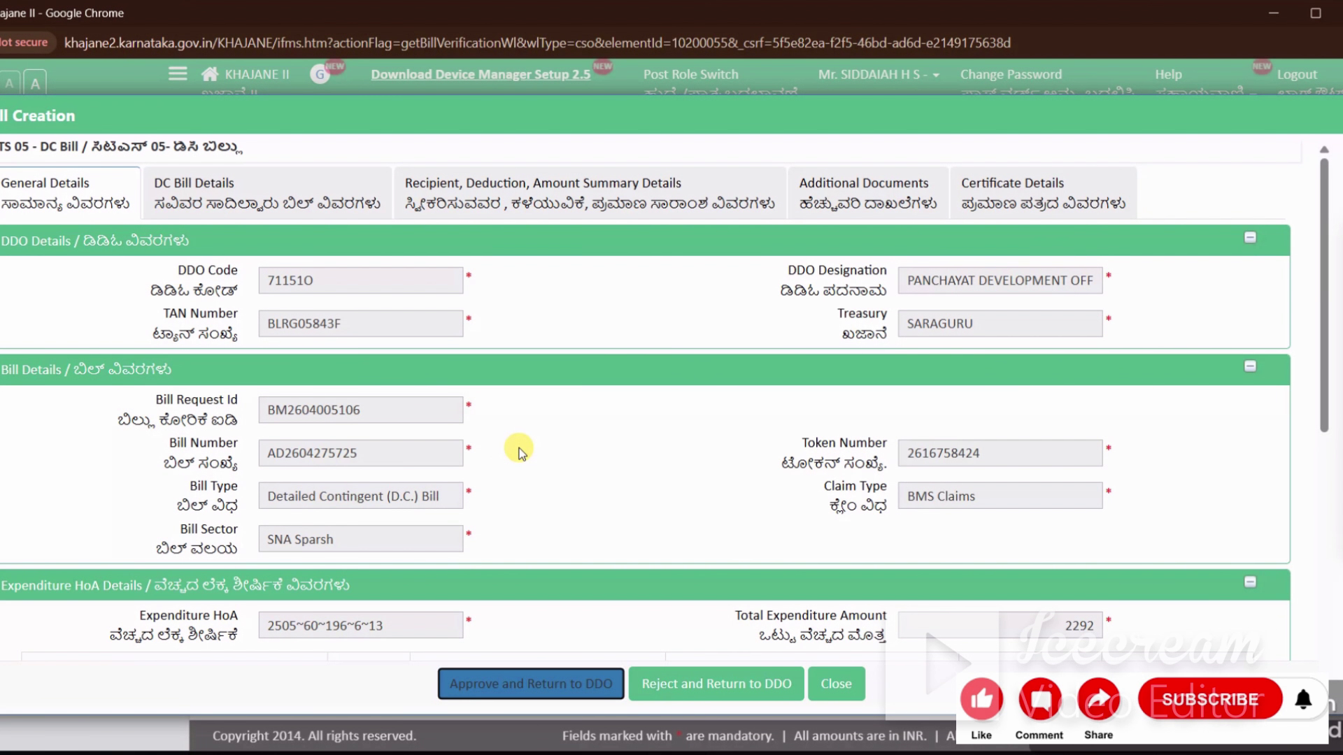
{"action": "scroll", "coordinate": [561, 375], "scroll_direction": "down", "scroll_amount": 10}
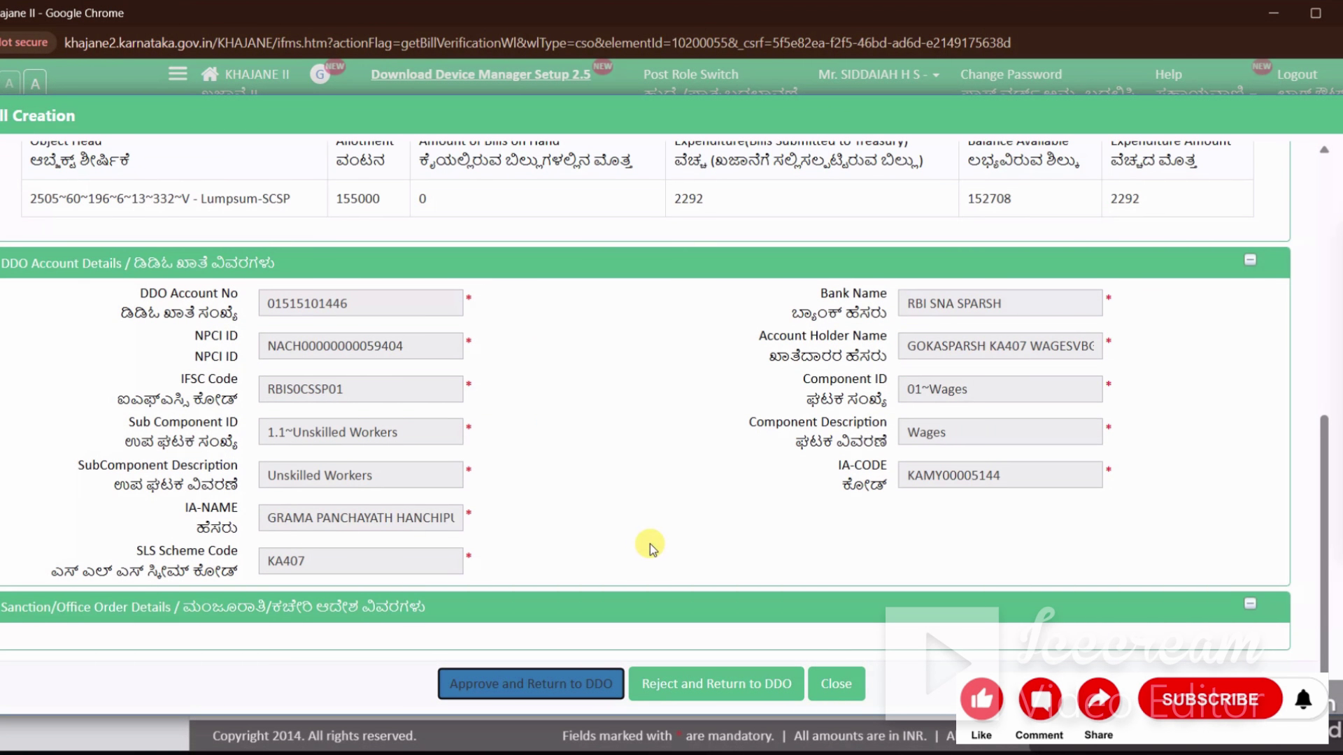
{"action": "scroll", "coordinate": [686, 466], "scroll_direction": "up", "scroll_amount": 10}
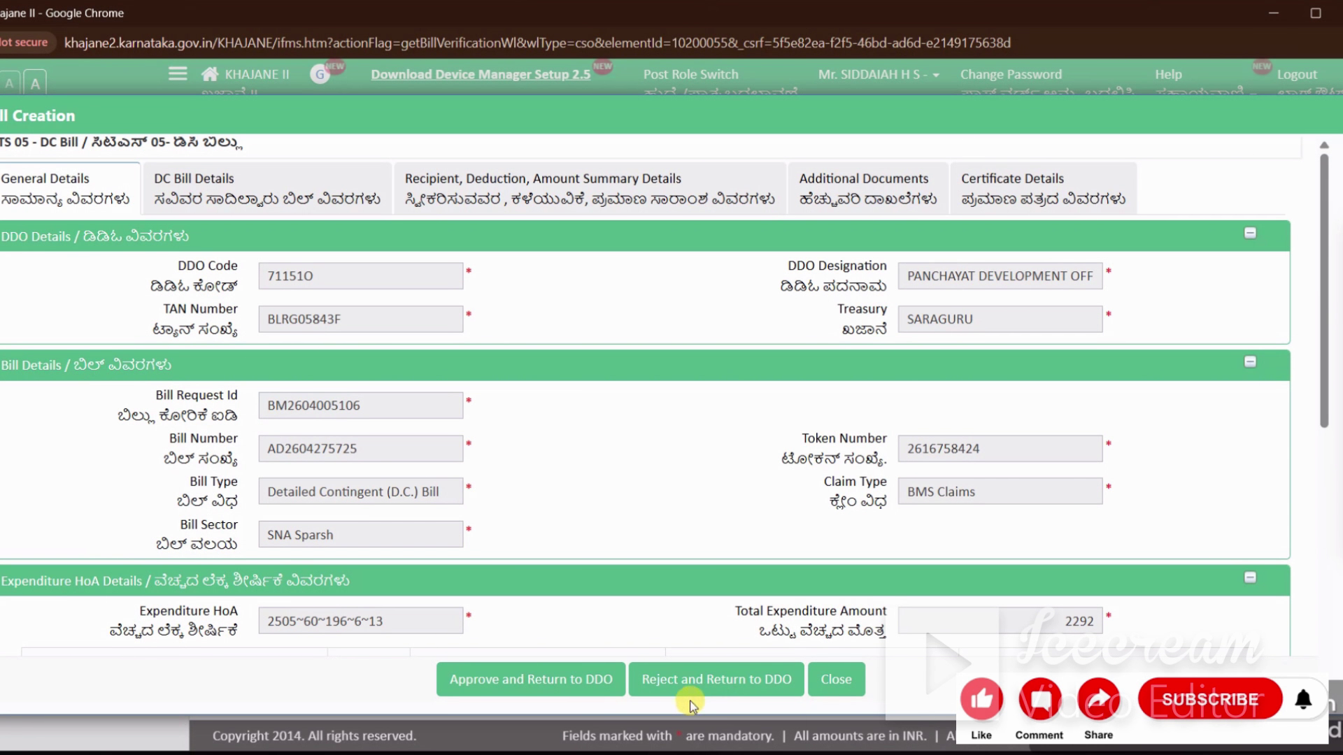
{"action": "scroll", "coordinate": [730, 395], "scroll_direction": "up", "scroll_amount": 1}
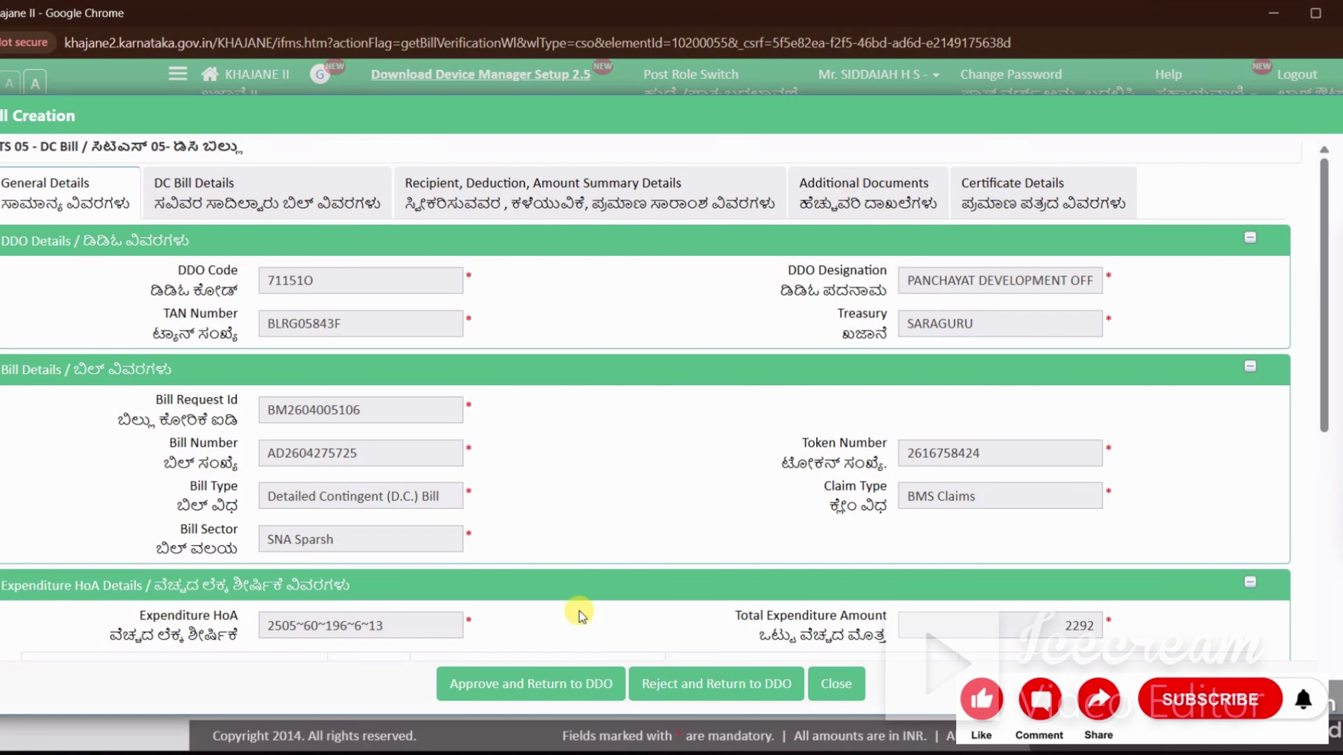
Approve and return the bill to the DDO, signing it with the listed digital certificate, and dismiss the bill information
{"action": "left_click", "coordinate": [529, 685]}
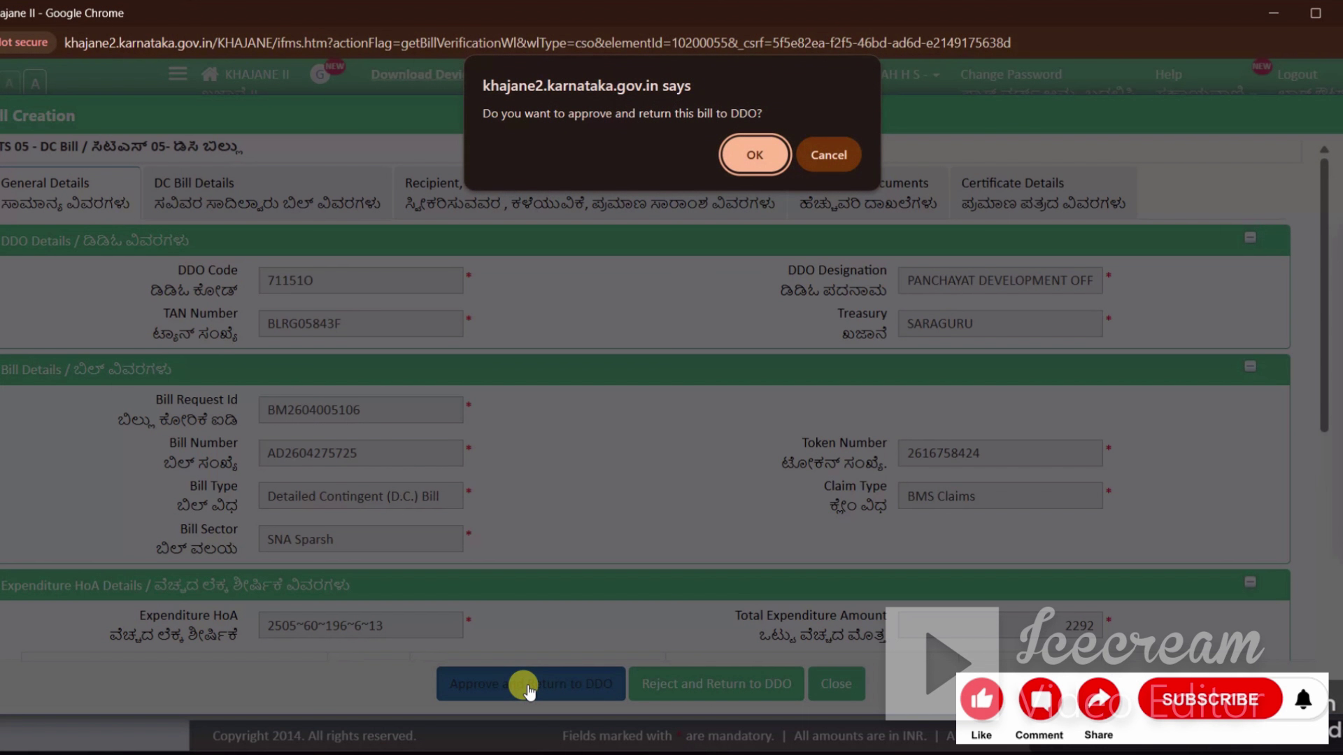
{"action": "left_click", "coordinate": [741, 154]}
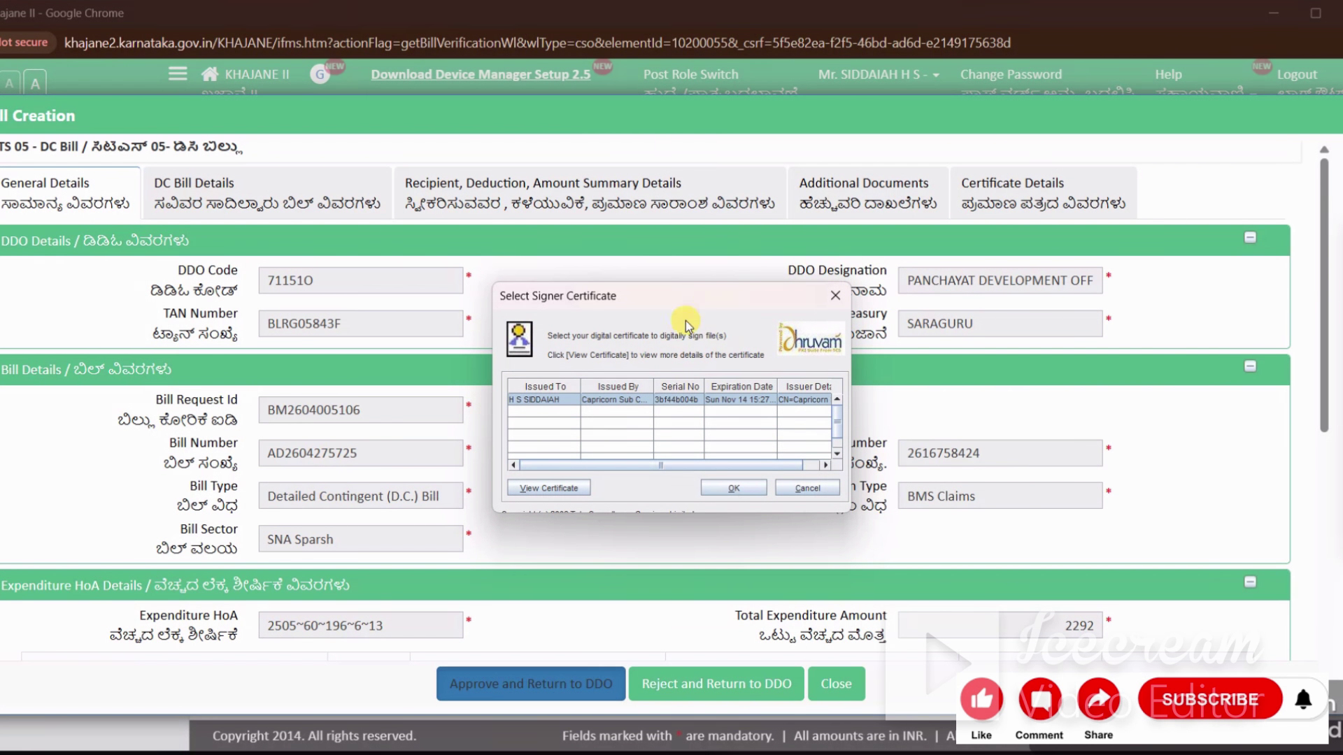
{"action": "left_click", "coordinate": [735, 490]}
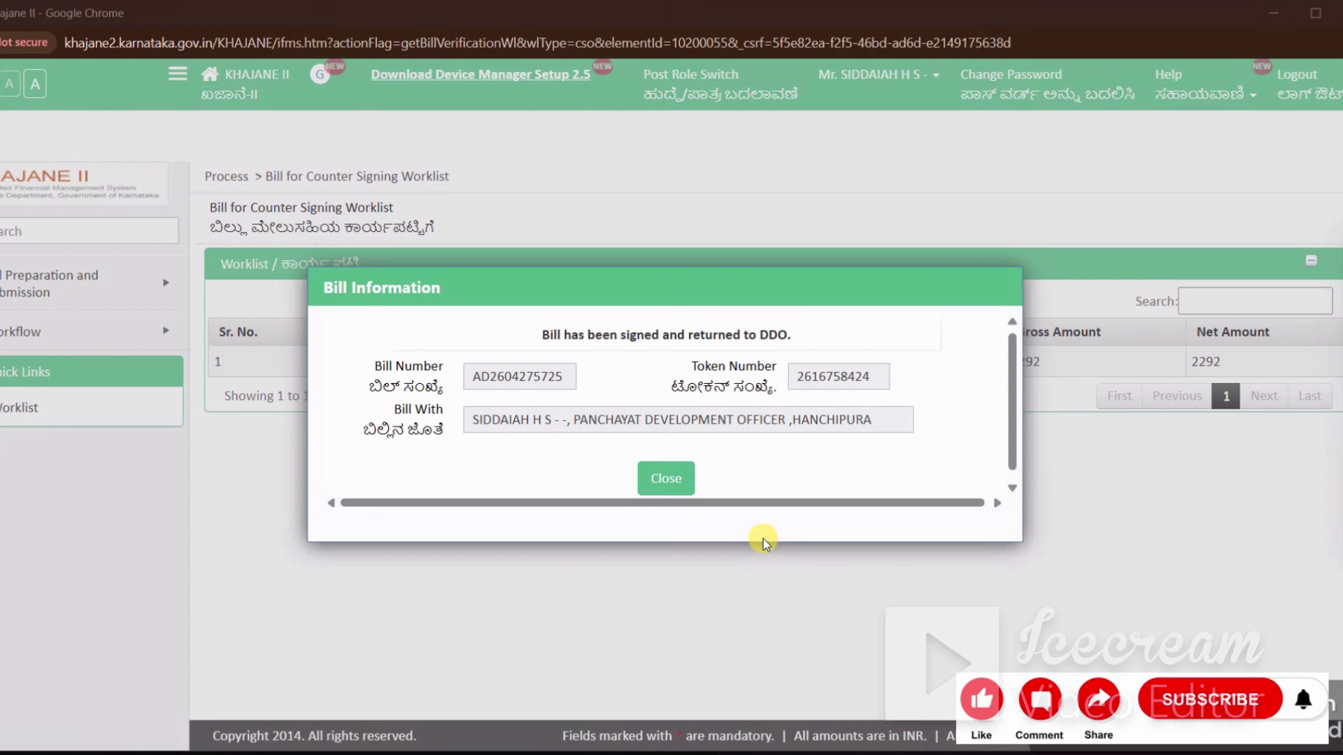
{"action": "left_click", "coordinate": [675, 484]}
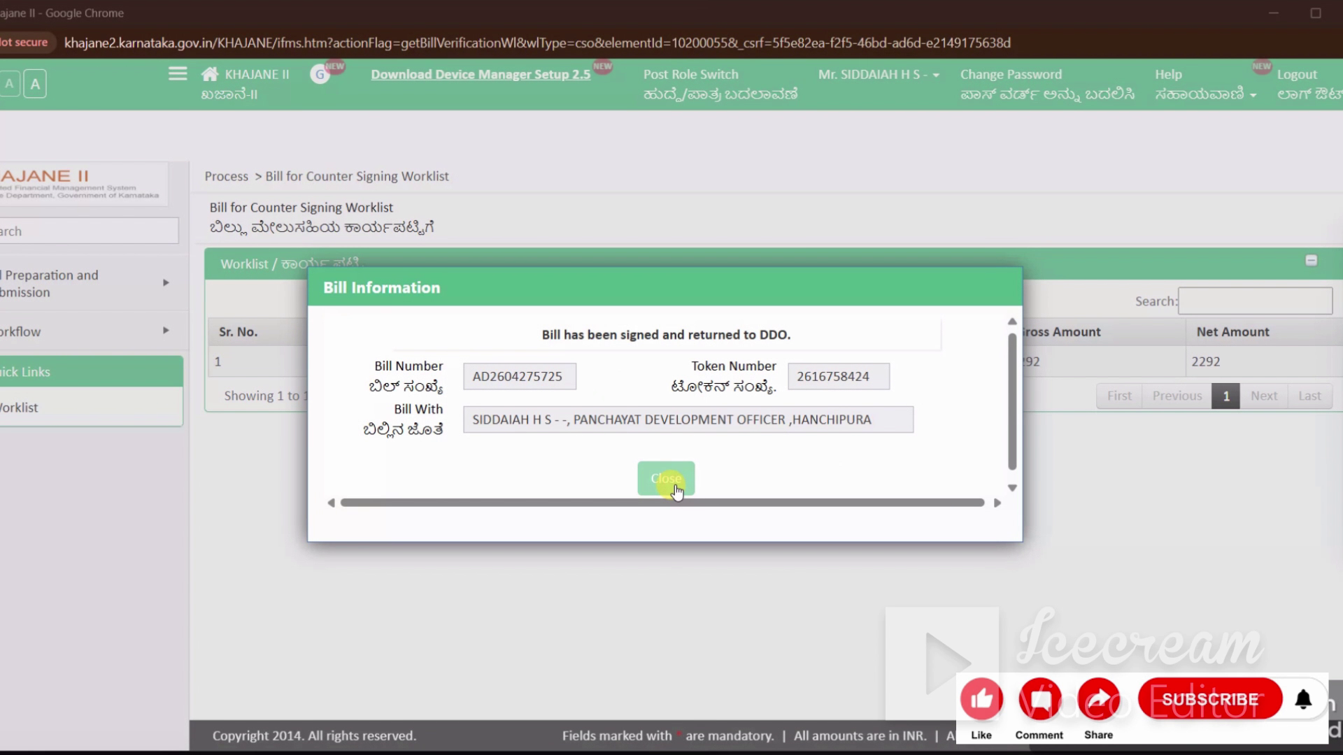
{"action": "left_click", "coordinate": [676, 484]}
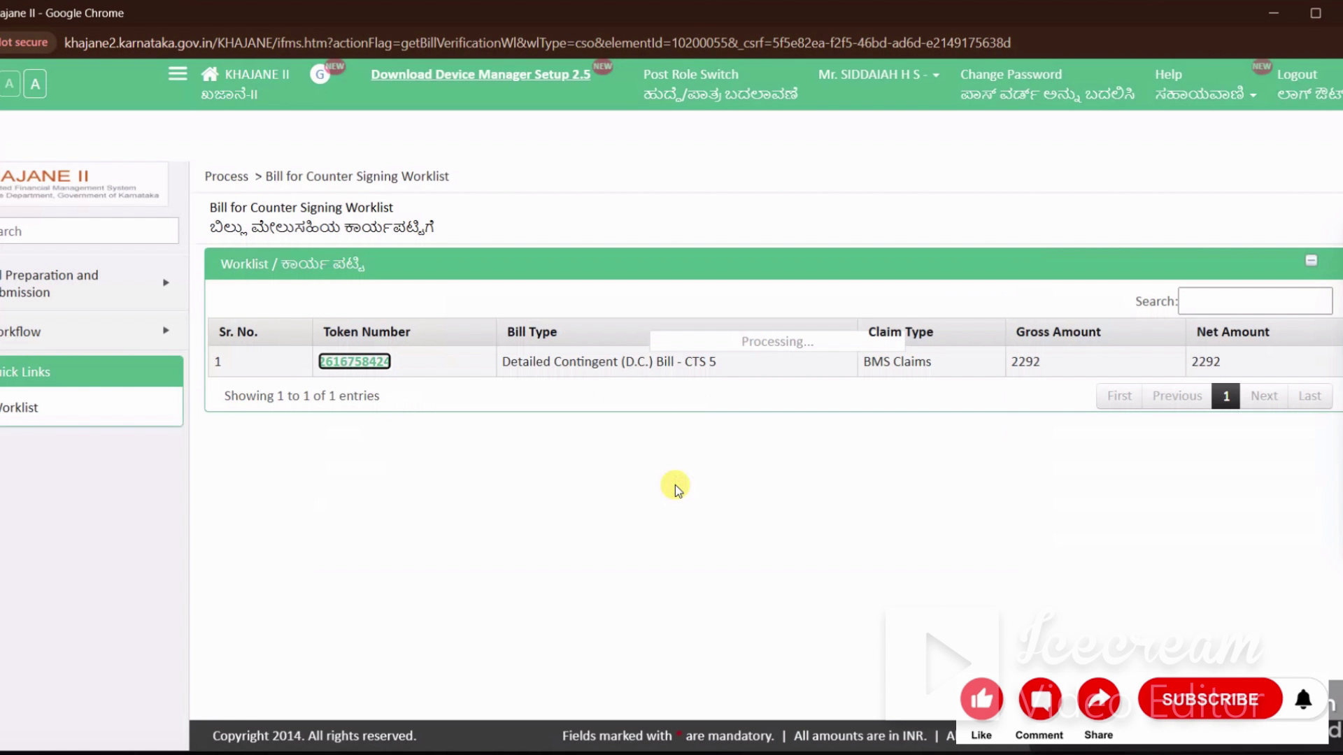
Switch the active role from Counter Signing Officer back to Drawing and Disbursement Officer
{"action": "left_click", "coordinate": [738, 90]}
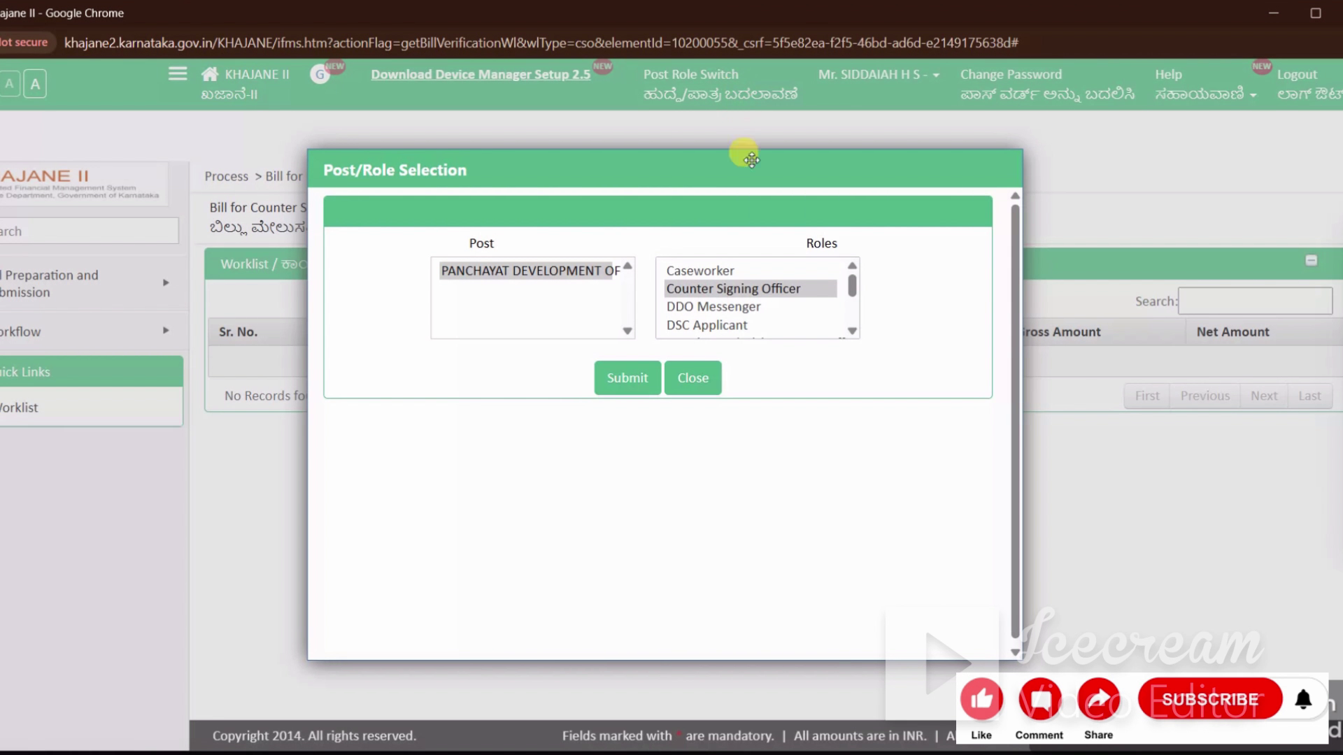
{"action": "left_click", "coordinate": [852, 331]}
{"action": "left_click", "coordinate": [797, 306]}
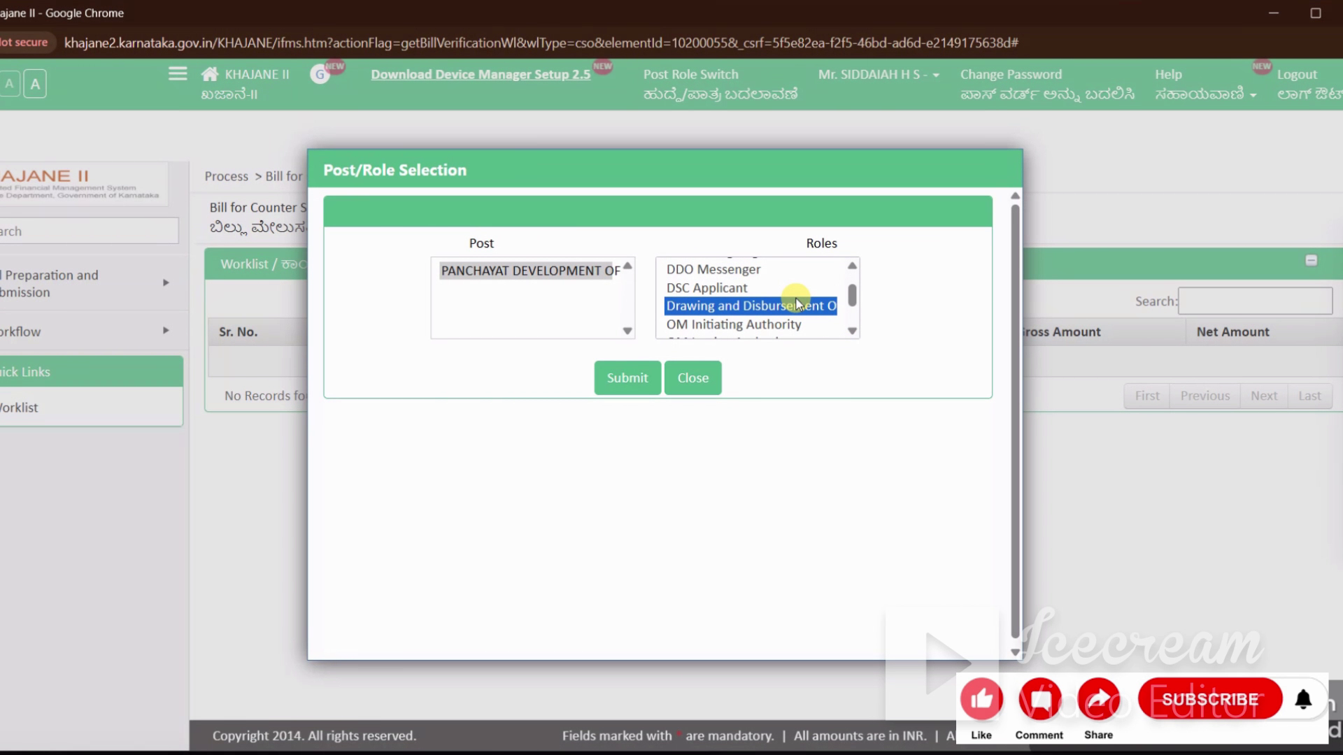
{"action": "left_click", "coordinate": [606, 380]}
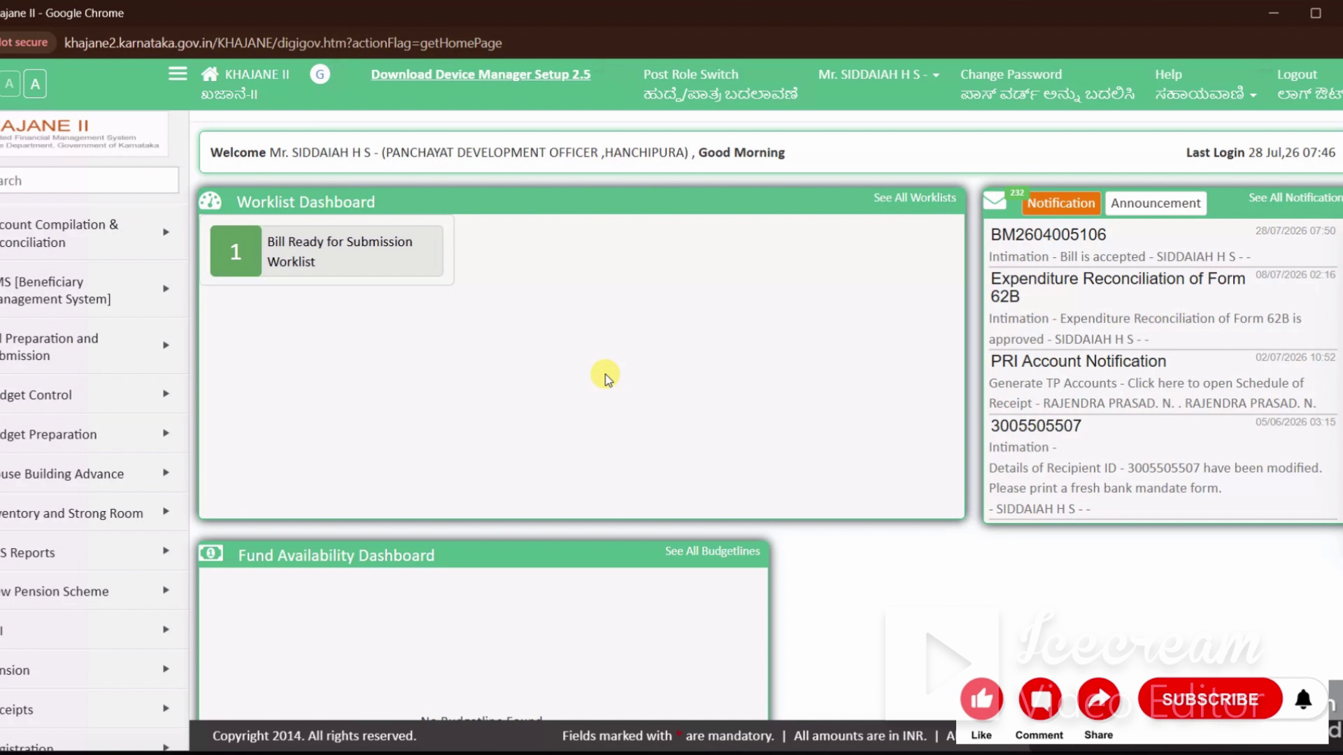